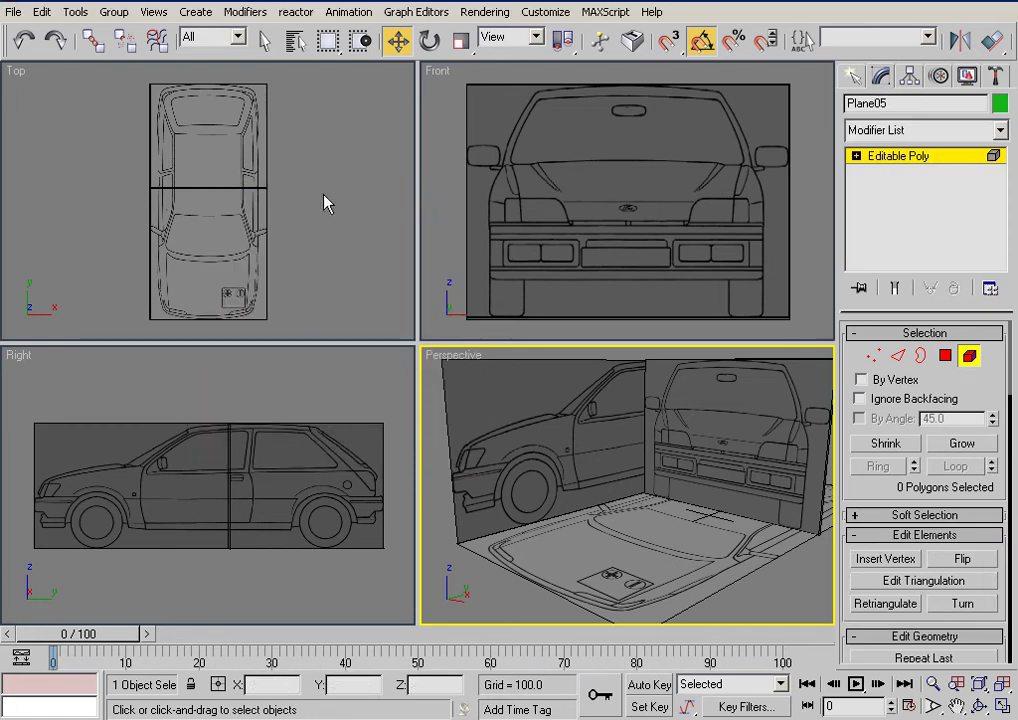
Step: Create a tube around the front wheel in the Right view, radii about 99 and 84, height about 89, with 1 height segment
{"action": "middle_click_drag", "start_coordinate": [182, 535], "coordinate": [250, 491]}
{"action": "scroll", "coordinate": [250, 491], "scroll_direction": "up", "scroll_amount": 3}
{"action": "middle_click_drag", "start_coordinate": [149, 424], "coordinate": [195, 395]}
{"action": "scroll", "coordinate": [285, 506], "scroll_direction": "up", "scroll_amount": 2}
{"action": "left_click", "coordinate": [852, 78]}
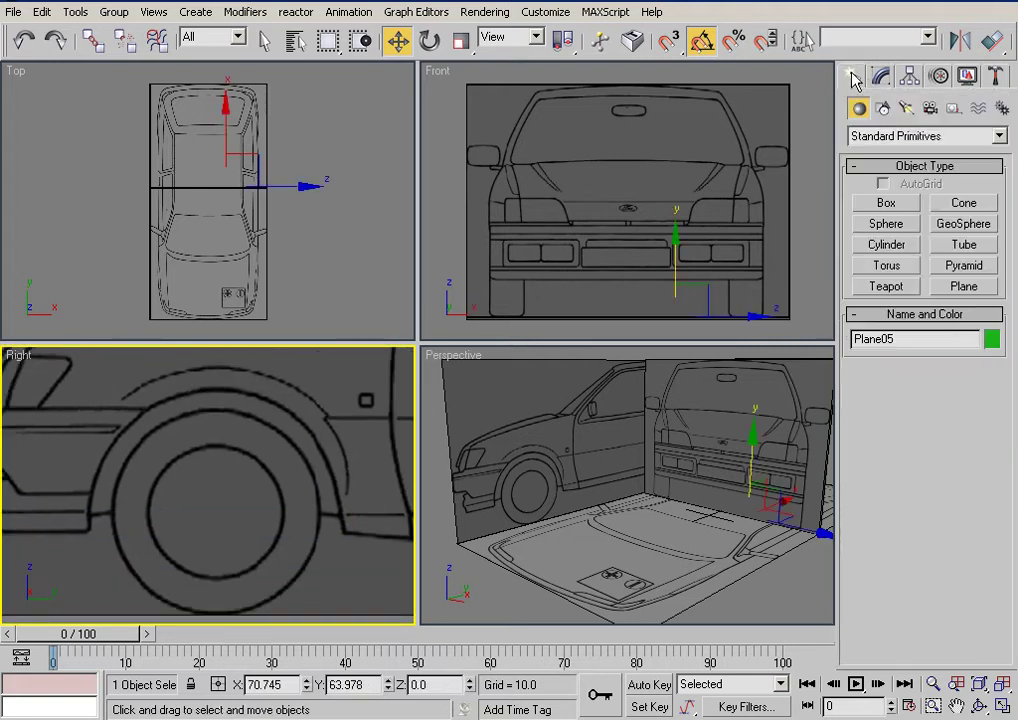
{"action": "left_click", "coordinate": [887, 245]}
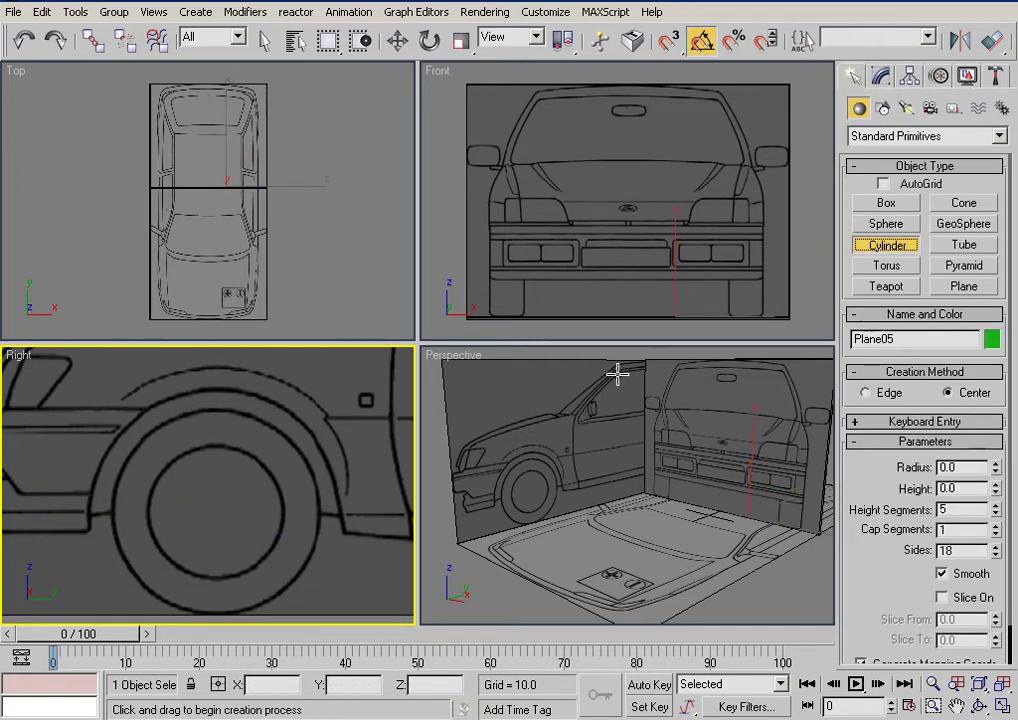
{"action": "left_click", "coordinate": [962, 247]}
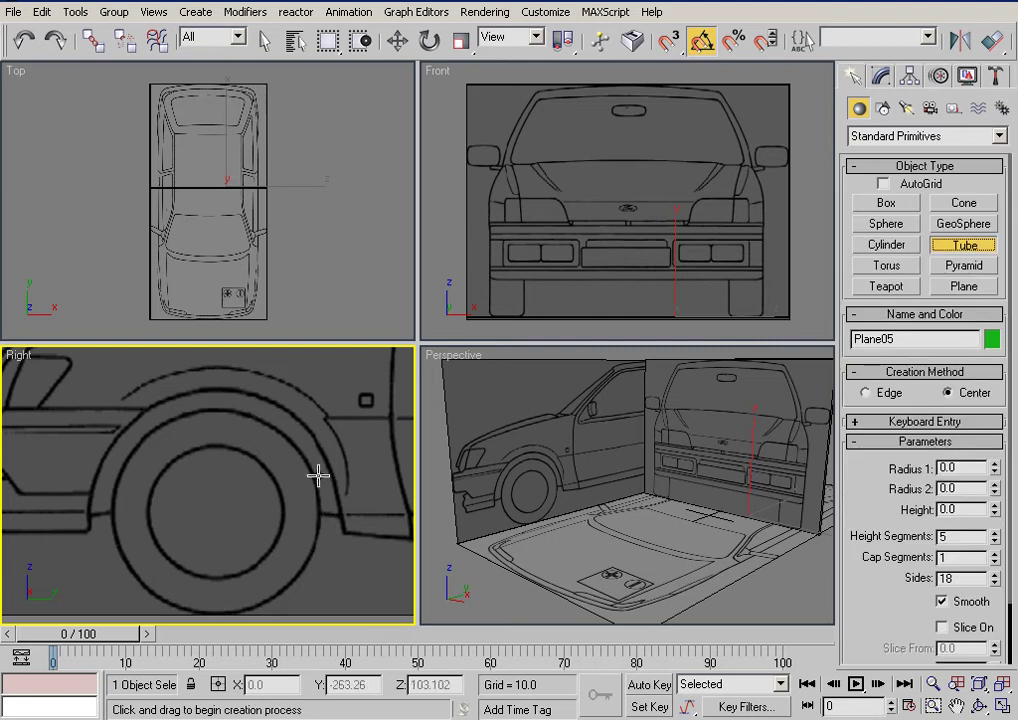
{"action": "left_click_drag", "start_coordinate": [223, 497], "coordinate": [313, 597]}
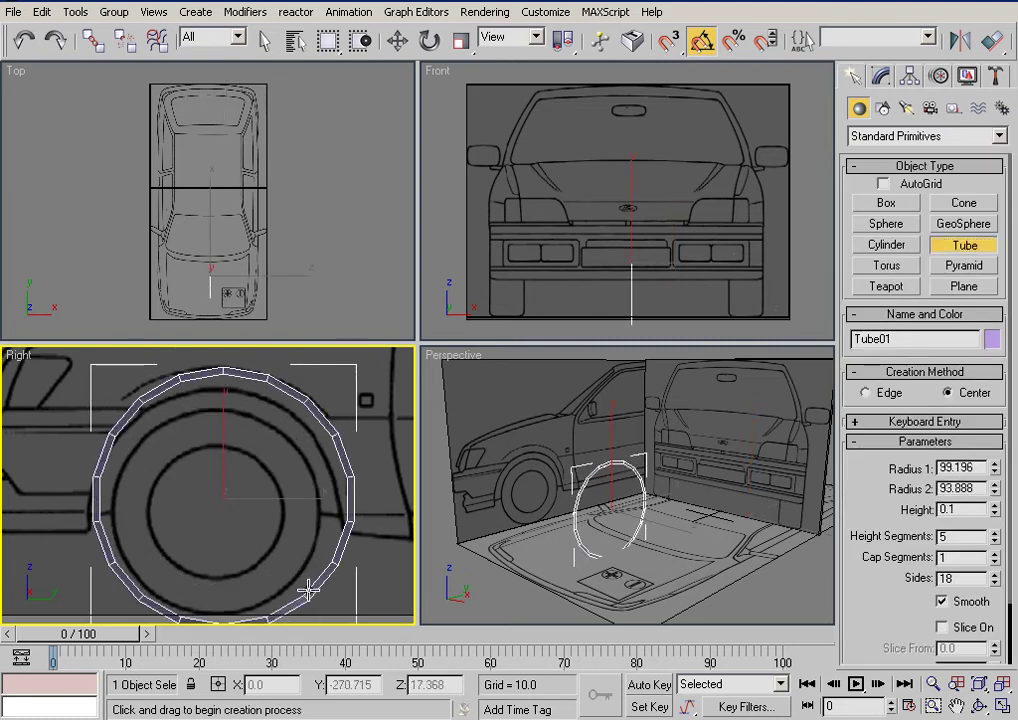
{"action": "left_click", "coordinate": [300, 580]}
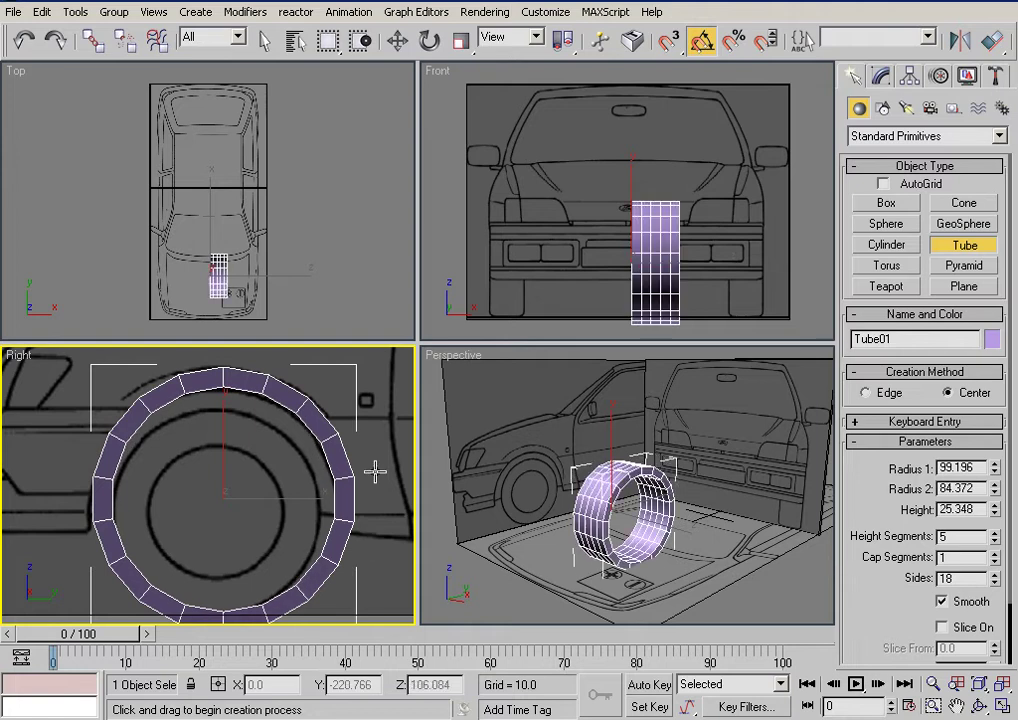
{"action": "right_click", "coordinate": [997, 542]}
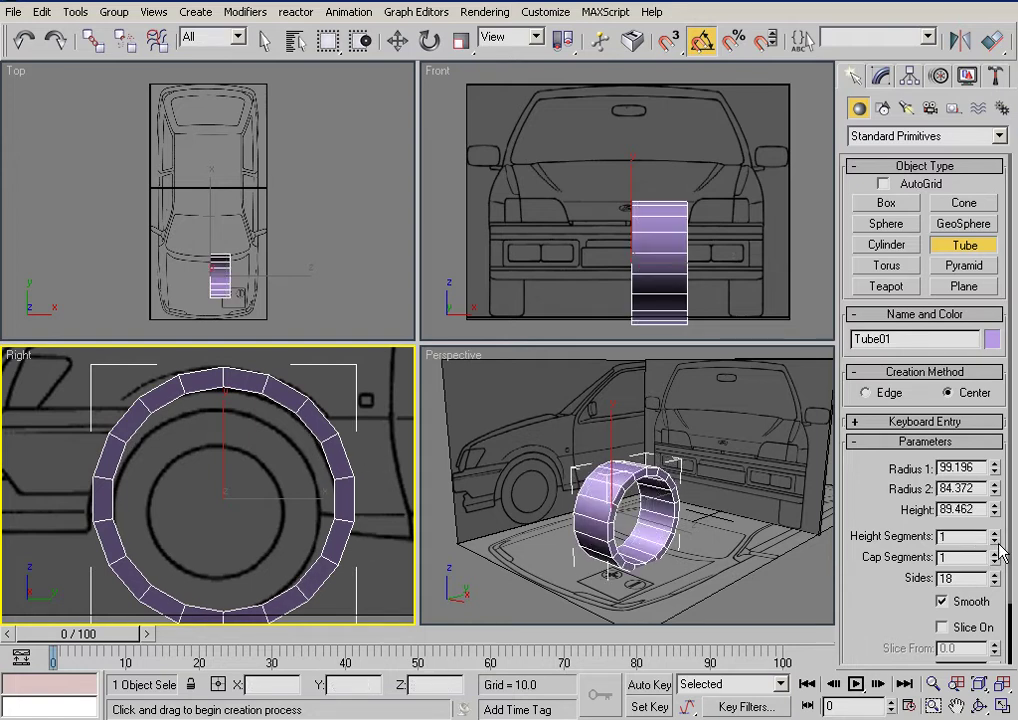
Step: Convert the tube to an Editable Poly
{"action": "right_click", "coordinate": [601, 494]}
{"action": "key", "text": "w"}
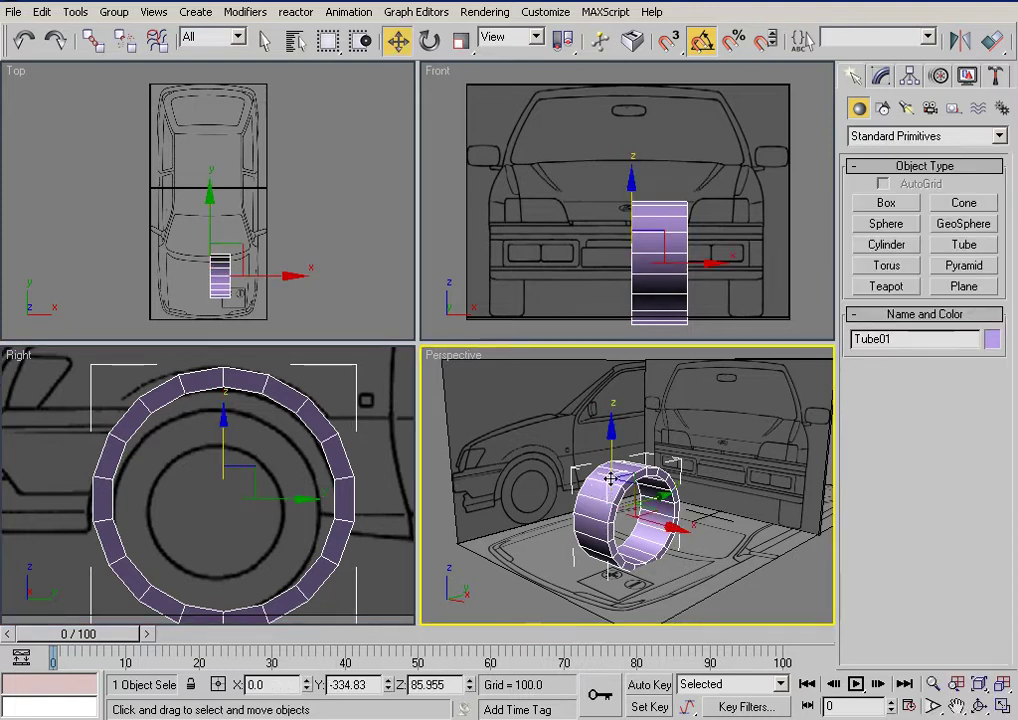
{"action": "right_click", "coordinate": [607, 533]}
{"action": "mouse_move", "coordinate": [700, 641]}
{"action": "left_click", "coordinate": [800, 676]}
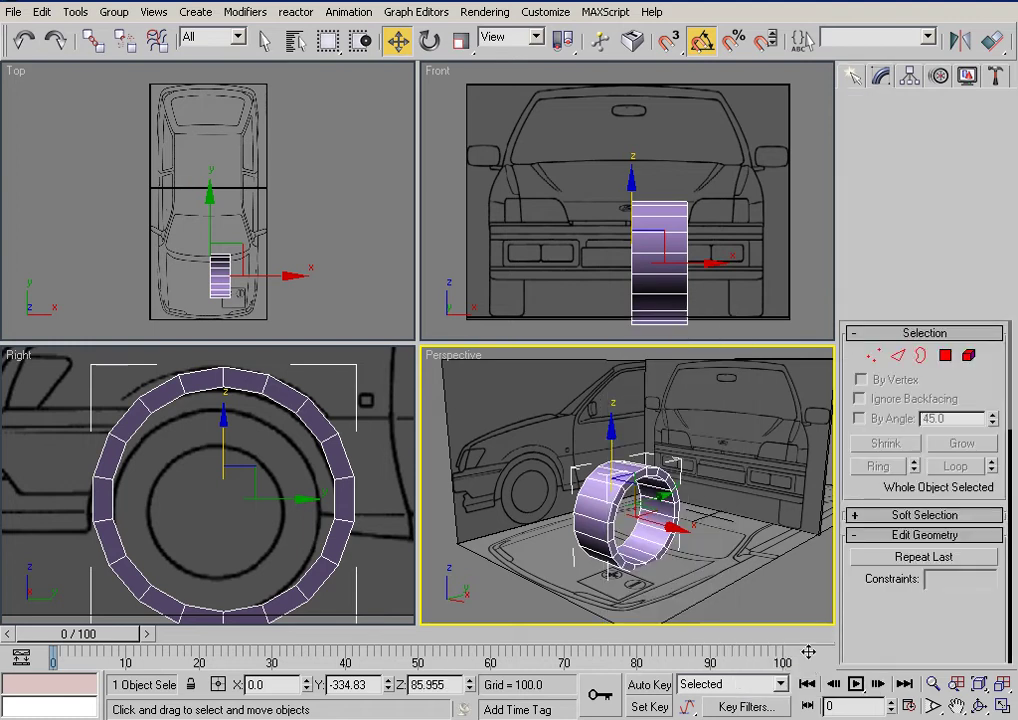
Step: Delete the 36 vertices on the tube's inner side, leaving only a flat ring
{"action": "left_click", "coordinate": [876, 360]}
{"action": "left_click_drag", "start_coordinate": [602, 168], "coordinate": [648, 351]}
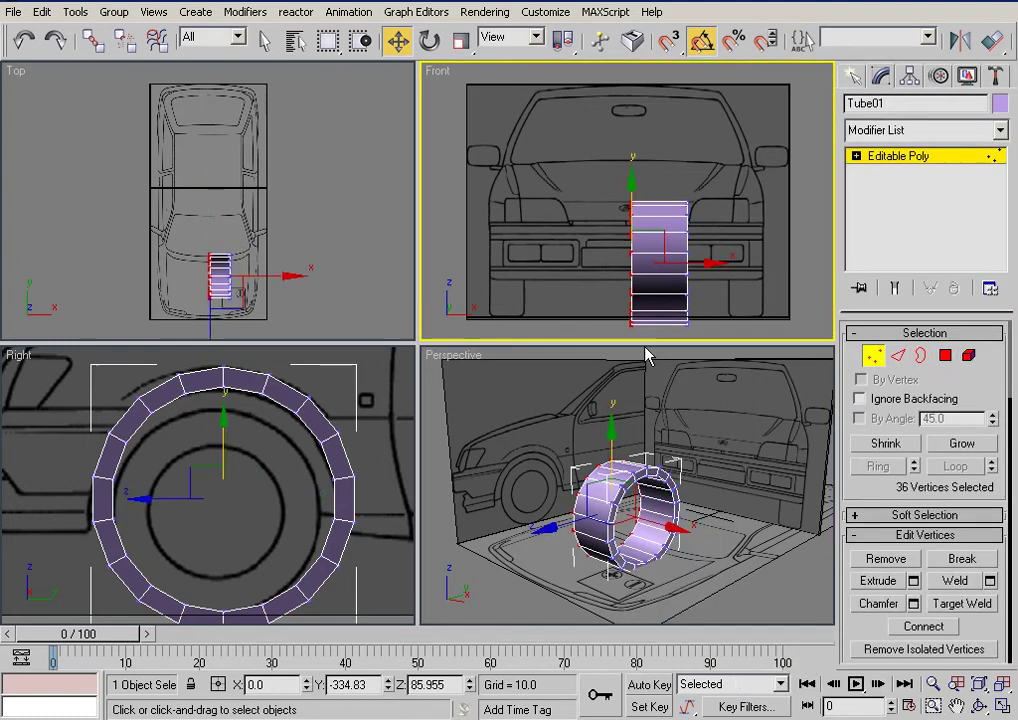
{"action": "key", "text": "Delete"}
Step: Move the whole ring element out to the car's side in the Front view and centre it over the front wheel arch in the Right view
{"action": "key", "text": "5"}
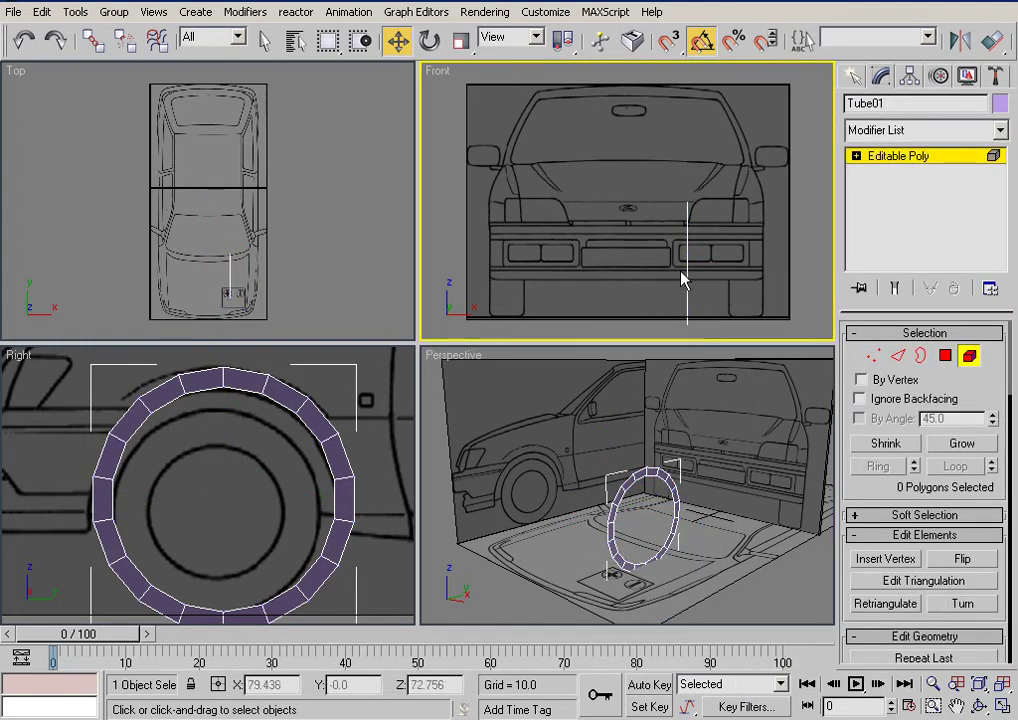
{"action": "left_click", "coordinate": [686, 282]}
{"action": "left_click_drag", "start_coordinate": [728, 266], "coordinate": [804, 267]}
{"action": "middle_click_drag", "start_coordinate": [232, 396], "coordinate": [232, 413]}
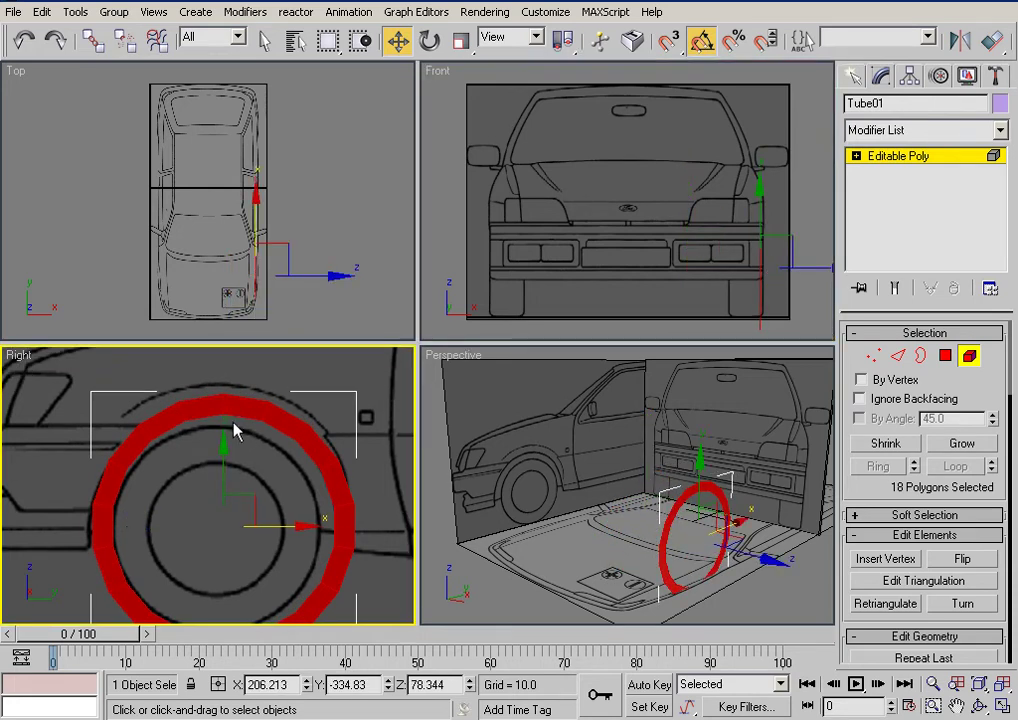
{"action": "left_click_drag", "start_coordinate": [222, 467], "coordinate": [222, 458]}
{"action": "left_click_drag", "start_coordinate": [283, 515], "coordinate": [275, 515]}
{"action": "left_click", "coordinate": [387, 456]}
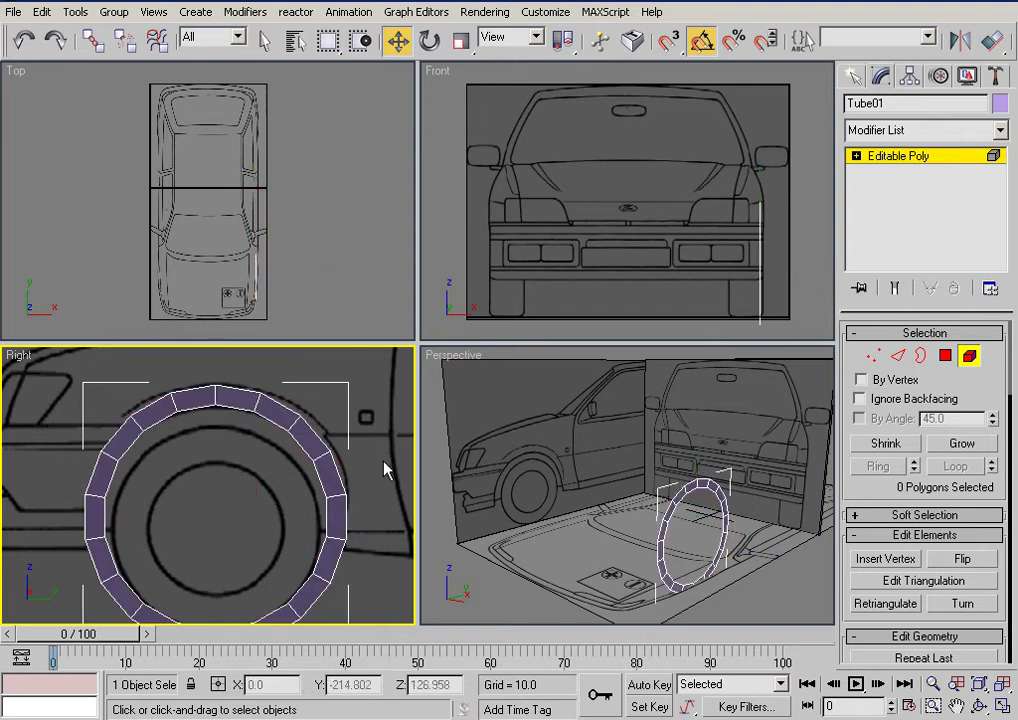
Step: Switch the ring to see-through display for vertex editing over the side blueprint
{"action": "key", "text": "alt+x"}
{"action": "key", "text": "1"}
{"action": "scroll", "coordinate": [340, 445], "scroll_direction": "up", "scroll_amount": 4}
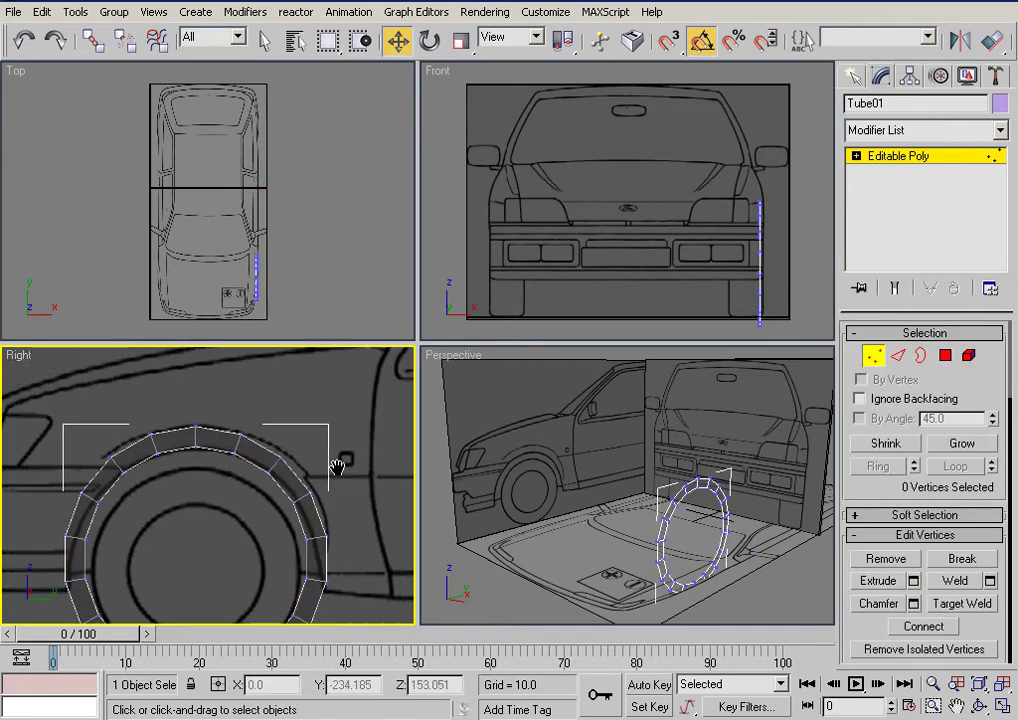
{"action": "left_click_drag", "start_coordinate": [317, 474], "coordinate": [356, 462]}
{"action": "left_click", "coordinate": [379, 487]}
{"action": "middle_click_drag", "start_coordinate": [389, 531], "coordinate": [299, 479]}
{"action": "left_click_drag", "start_coordinate": [207, 433], "coordinate": [305, 450]}
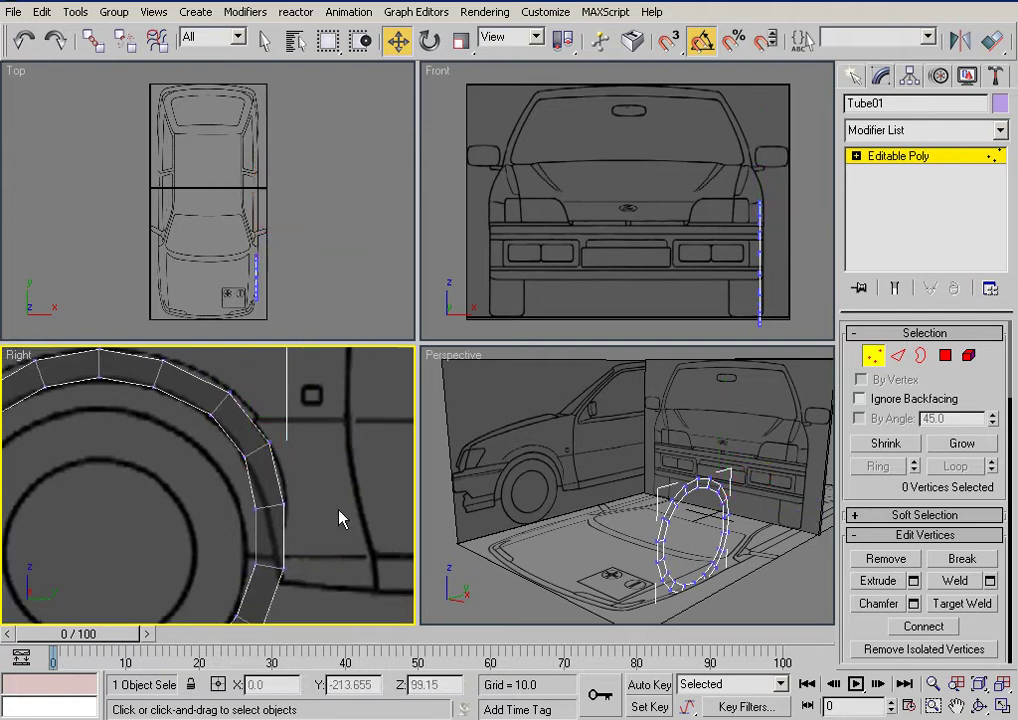
{"action": "left_click", "coordinate": [340, 510]}
Step: Delete the ring's lower vertices to leave an open arch above the front wheel
{"action": "middle_click_drag", "start_coordinate": [316, 543], "coordinate": [341, 470]}
{"action": "scroll", "coordinate": [226, 533], "scroll_direction": "down", "scroll_amount": 3}
{"action": "left_click_drag", "start_coordinate": [290, 588], "coordinate": [176, 573]}
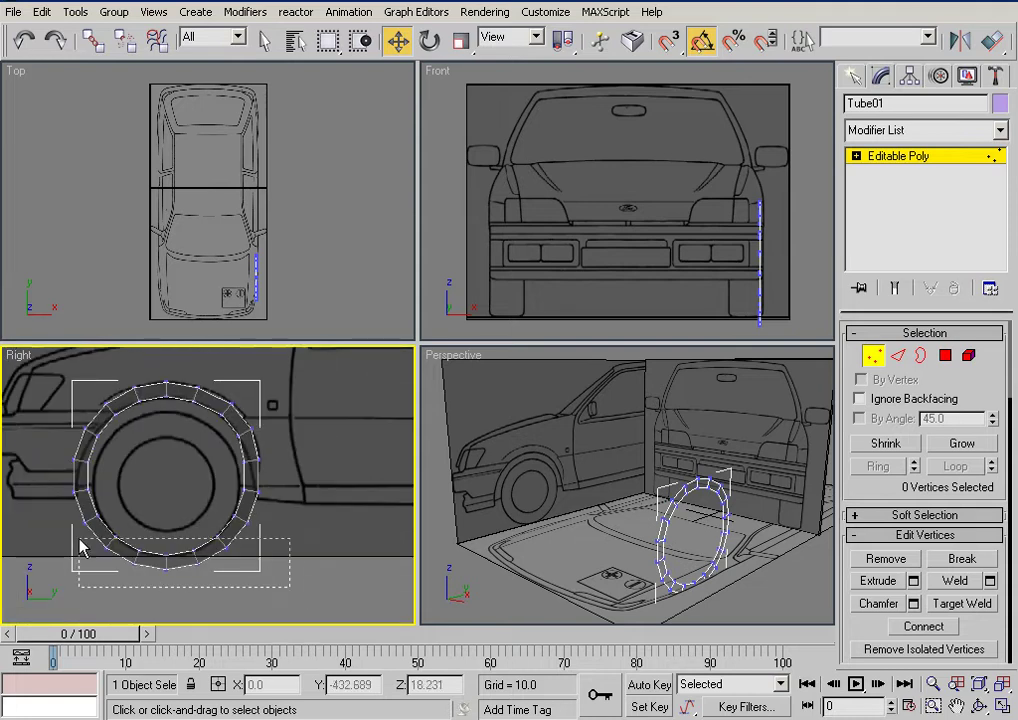
{"action": "left_click_drag", "start_coordinate": [53, 522], "coordinate": [53, 520]}
{"action": "key", "text": "Delete"}
Step: Move the lower vertices on the arch's rear leg to follow the wheel arch line above the sill
{"action": "scroll", "coordinate": [251, 531], "scroll_direction": "up", "scroll_amount": 3}
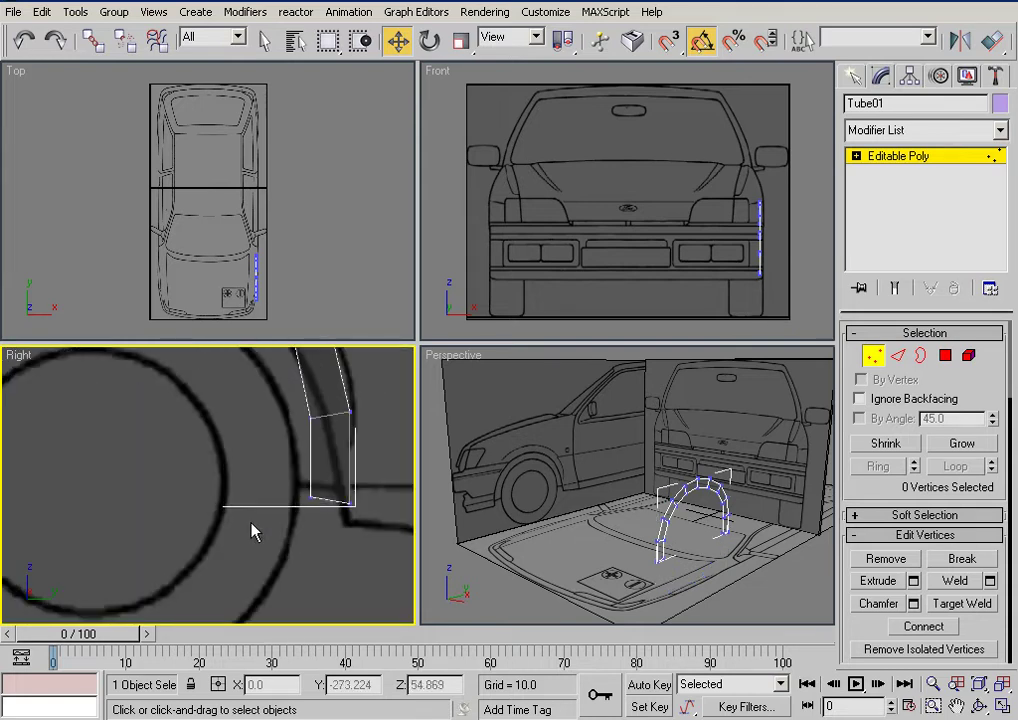
{"action": "left_click_drag", "start_coordinate": [282, 466], "coordinate": [364, 540]}
{"action": "middle_click_drag", "start_coordinate": [355, 511], "coordinate": [279, 511]}
{"action": "left_click_drag", "start_coordinate": [270, 471], "coordinate": [293, 508]}
{"action": "left_click", "coordinate": [232, 461]}
{"action": "left_click", "coordinate": [305, 517]}
{"action": "left_click_drag", "start_coordinate": [211, 473], "coordinate": [317, 479]}
{"action": "left_click", "coordinate": [189, 437]}
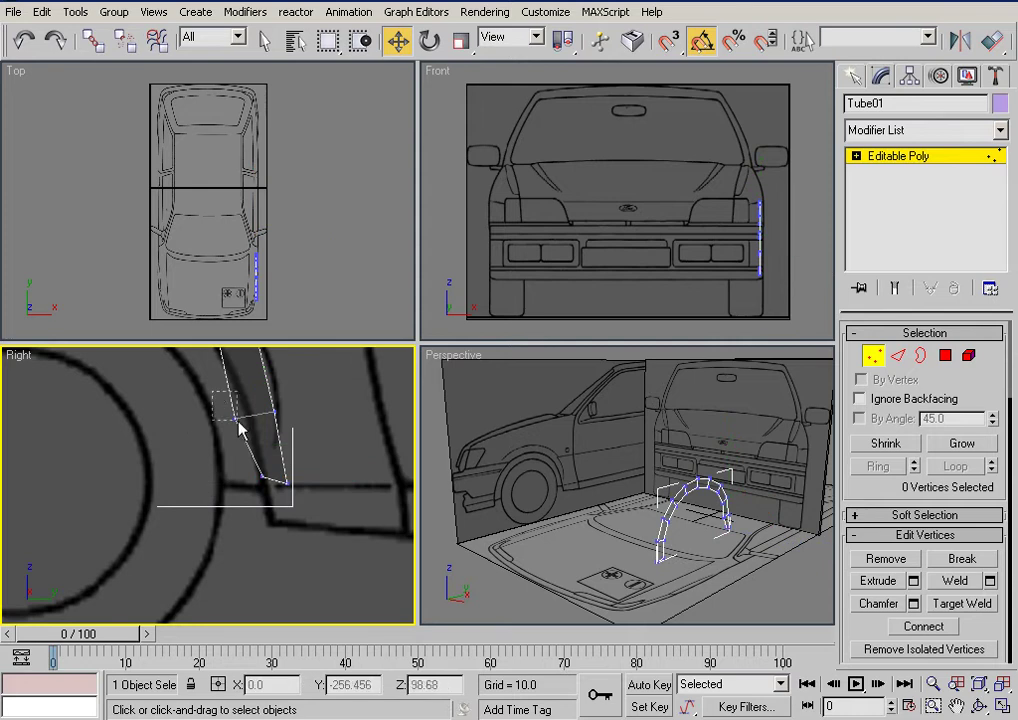
{"action": "left_click", "coordinate": [236, 419]}
{"action": "left_click_drag", "start_coordinate": [299, 421], "coordinate": [312, 420]}
{"action": "left_click", "coordinate": [189, 441]}
Step: Reposition the vertex pairs on the arch's front leg to follow the blueprint's wheel arch line
{"action": "middle_click_drag", "start_coordinate": [164, 384], "coordinate": [208, 555]}
{"action": "middle_click_drag", "start_coordinate": [70, 449], "coordinate": [351, 440]}
{"action": "left_click", "coordinate": [162, 462]}
{"action": "left_click", "coordinate": [219, 472]}
{"action": "left_click_drag", "start_coordinate": [216, 514], "coordinate": [219, 478]}
{"action": "left_click", "coordinate": [241, 531]}
{"action": "middle_click_drag", "start_coordinate": [206, 550], "coordinate": [252, 467]}
{"action": "left_click_drag", "start_coordinate": [97, 494], "coordinate": [162, 540]}
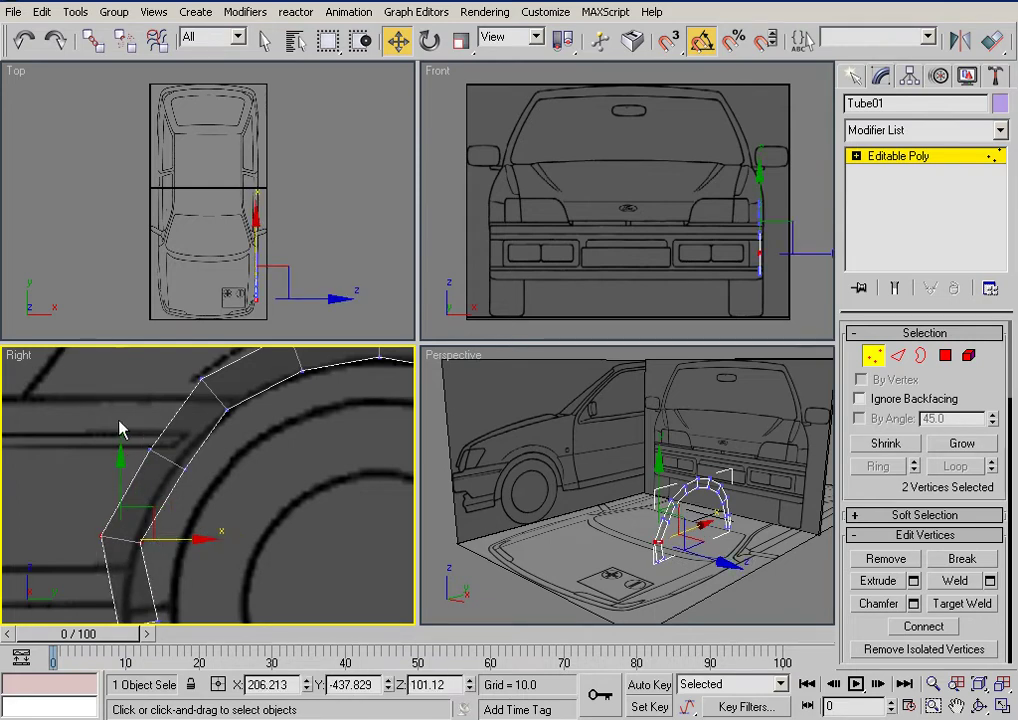
{"action": "left_click_drag", "start_coordinate": [196, 484], "coordinate": [212, 457]}
{"action": "left_click", "coordinate": [240, 514]}
Step: Move the bottom vertex pair of the arch's front leg onto the blueprint's wheel arch line
{"action": "middle_click_drag", "start_coordinate": [241, 513], "coordinate": [267, 382]}
{"action": "left_click_drag", "start_coordinate": [136, 442], "coordinate": [178, 498]}
{"action": "left_click_drag", "start_coordinate": [134, 432], "coordinate": [136, 450]}
{"action": "left_click", "coordinate": [274, 516]}
{"action": "scroll", "coordinate": [292, 503], "scroll_direction": "down", "scroll_amount": 5}
{"action": "middle_click_drag", "start_coordinate": [250, 500], "coordinate": [209, 508]}
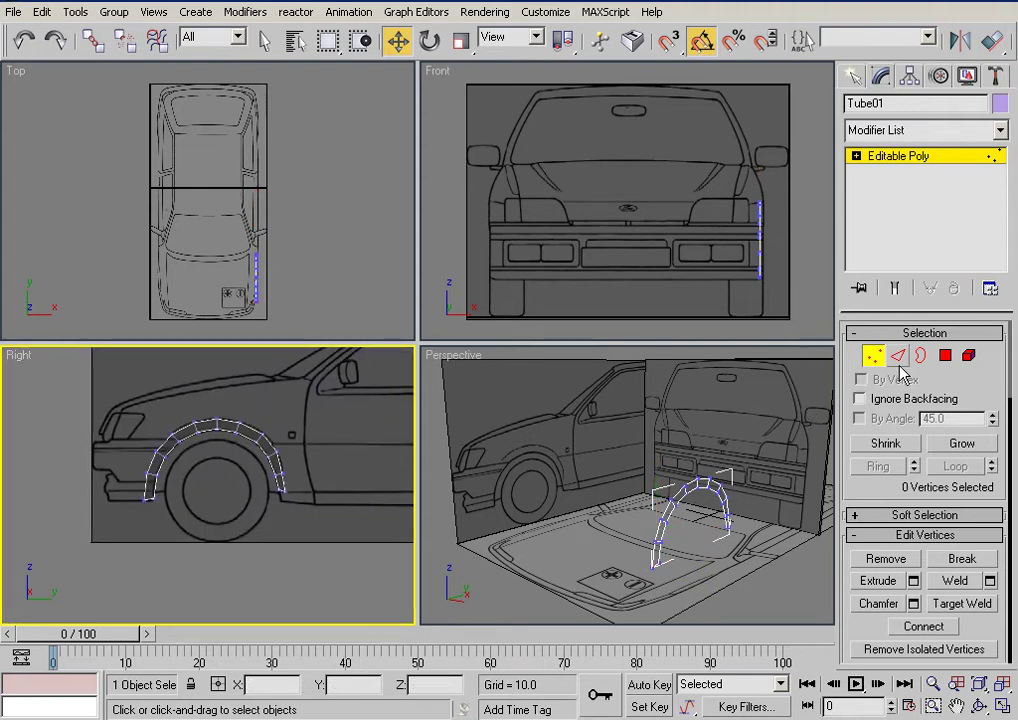
{"action": "left_click", "coordinate": [968, 356]}
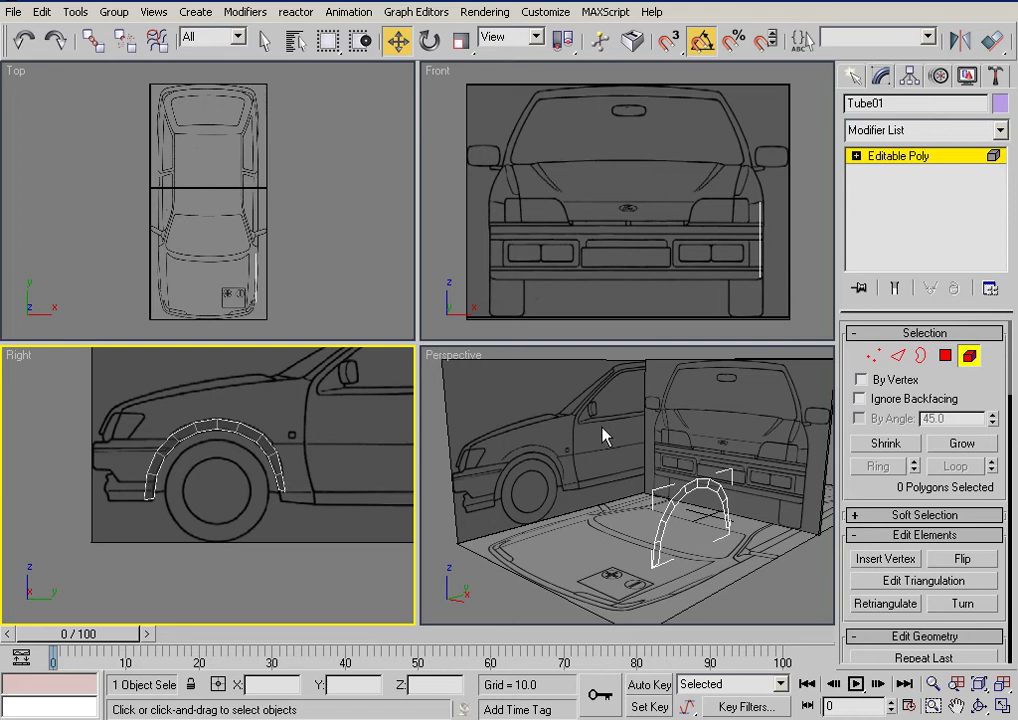
{"action": "left_click", "coordinate": [280, 474]}
{"action": "right_click", "coordinate": [374, 310]}
{"action": "left_click", "coordinate": [375, 311]}
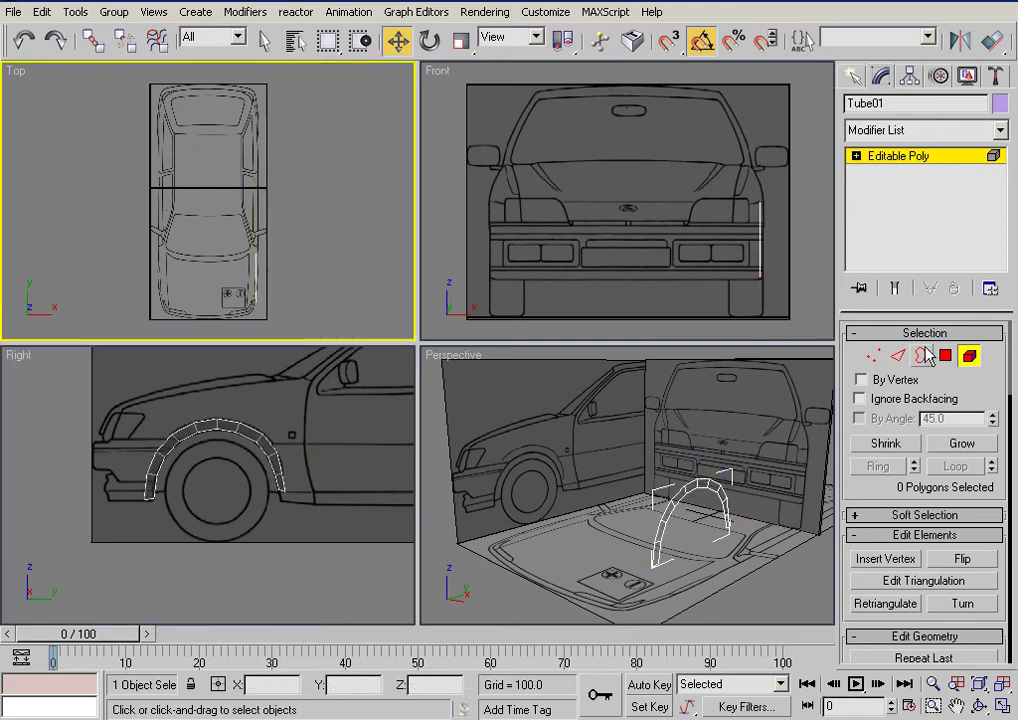
Step: Select all 22 arch vertices and move them outward along X to the car's side outline in the Top view
{"action": "left_click", "coordinate": [869, 357]}
{"action": "middle_click_drag", "start_coordinate": [262, 295], "coordinate": [333, 290]}
{"action": "scroll", "coordinate": [80, 165], "scroll_direction": "up", "scroll_amount": 5}
{"action": "scroll", "coordinate": [197, 290], "scroll_direction": "up", "scroll_amount": 4}
{"action": "middle_click_drag", "start_coordinate": [5, 197], "coordinate": [294, 29]}
{"action": "scroll", "coordinate": [221, 257], "scroll_direction": "up", "scroll_amount": 2}
{"action": "middle_click_drag", "start_coordinate": [233, 206], "coordinate": [209, 412]}
{"action": "scroll", "coordinate": [141, 154], "scroll_direction": "down", "scroll_amount": 2}
{"action": "middle_click_drag", "start_coordinate": [151, 149], "coordinate": [155, 217]}
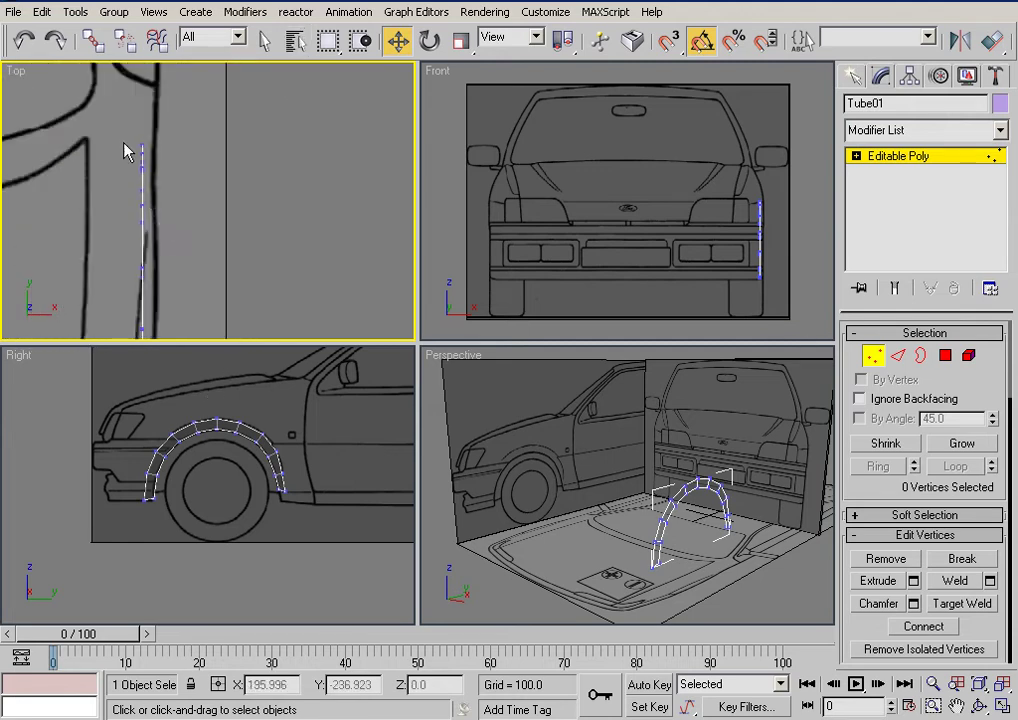
{"action": "left_click_drag", "start_coordinate": [307, 471], "coordinate": [292, 481]}
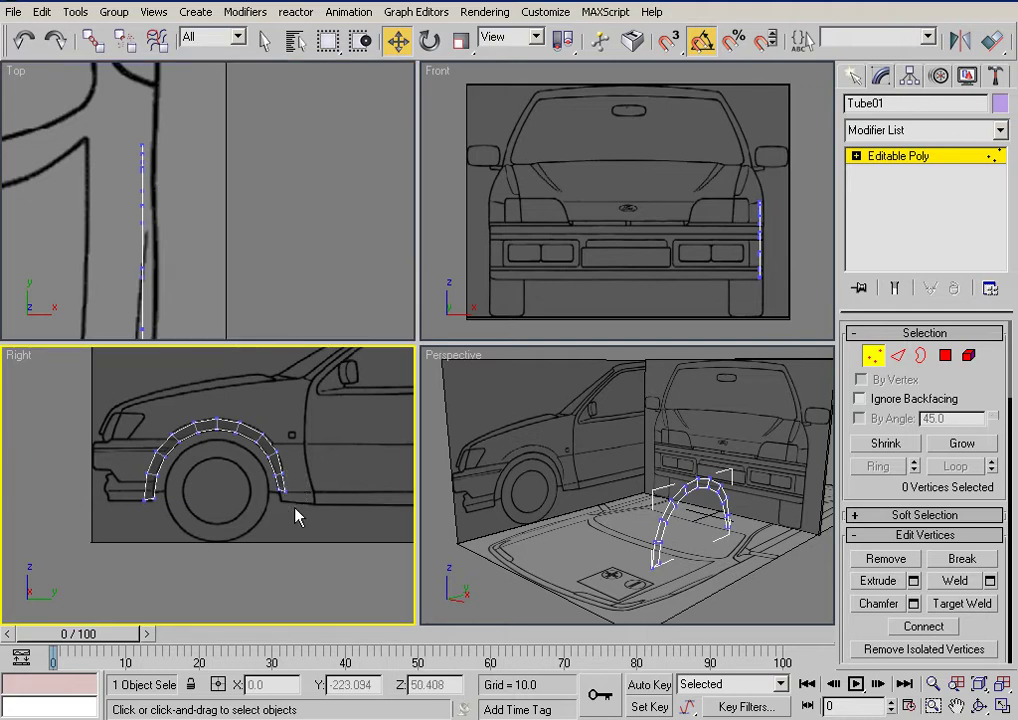
{"action": "left_click_drag", "start_coordinate": [119, 404], "coordinate": [316, 542]}
{"action": "middle_click_drag", "start_coordinate": [158, 260], "coordinate": [158, 192]}
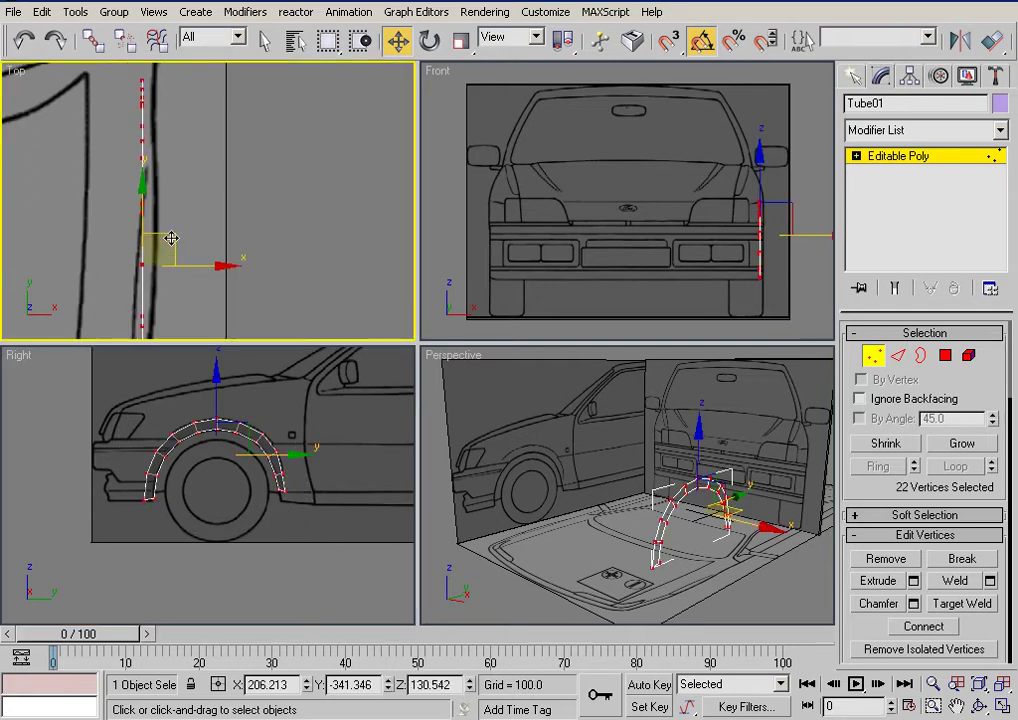
{"action": "left_click_drag", "start_coordinate": [186, 271], "coordinate": [205, 268]}
Step: Move the arch's upper outer vertices inward along X in the Top view, adjusting individual ones to the body line
{"action": "left_click_drag", "start_coordinate": [155, 393], "coordinate": [254, 427]}
{"action": "middle_click_drag", "start_coordinate": [239, 274], "coordinate": [243, 250]}
{"action": "left_click_drag", "start_coordinate": [229, 244], "coordinate": [218, 244]}
{"action": "left_click", "coordinate": [165, 304]}
{"action": "left_click", "coordinate": [149, 302]}
{"action": "left_click_drag", "start_coordinate": [196, 301], "coordinate": [190, 306]}
{"action": "left_click", "coordinate": [146, 242]}
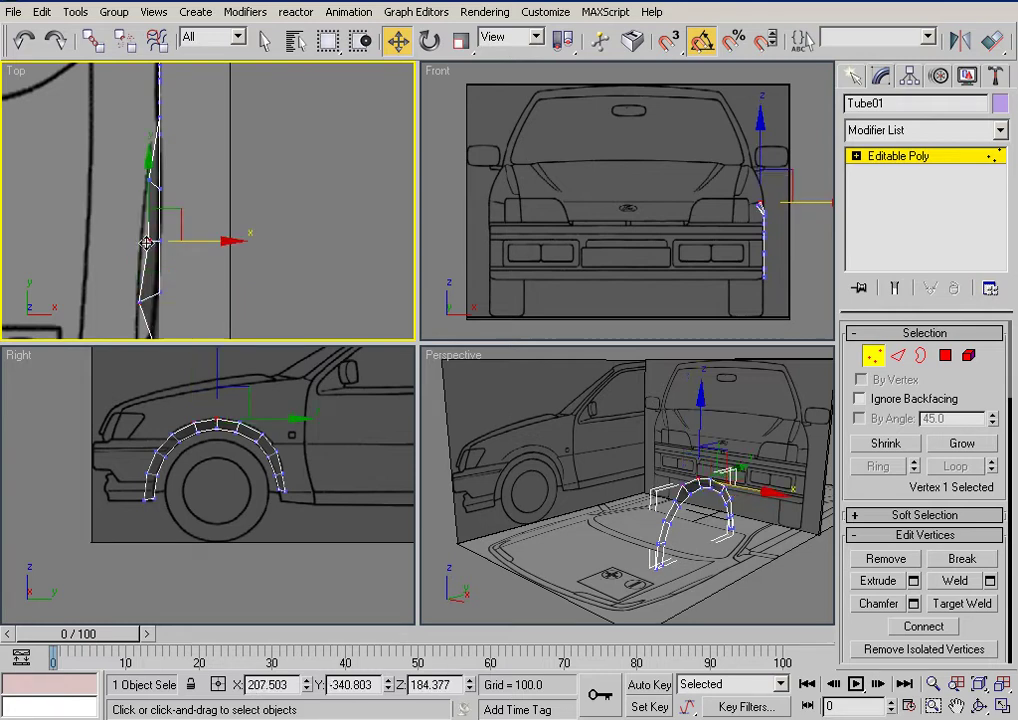
{"action": "left_click_drag", "start_coordinate": [196, 241], "coordinate": [189, 242]}
{"action": "left_click", "coordinate": [225, 279]}
Step: Move the next vertices toward the front of the arch inward in the Top view to follow the fender outline
{"action": "middle_click_drag", "start_coordinate": [203, 152], "coordinate": [203, 52]}
{"action": "scroll", "coordinate": [202, 234], "scroll_direction": "up", "scroll_amount": 3}
{"action": "middle_click_drag", "start_coordinate": [202, 235], "coordinate": [200, 187]}
{"action": "left_click", "coordinate": [119, 234]}
{"action": "left_click_drag", "start_coordinate": [155, 236], "coordinate": [111, 241]}
{"action": "mouse_move", "coordinate": [154, 193]}
{"action": "left_mouse_down"}
{"action": "mouse_move", "coordinate": [107, 210]}
{"action": "mouse_move", "coordinate": [151, 205]}
{"action": "left_mouse_up"}
{"action": "left_click", "coordinate": [176, 256]}
Step: Shift the six lower vertices of the arch's front leg inward in the Top view, then move the foremost ones further in
{"action": "middle_click_drag", "start_coordinate": [179, 259], "coordinate": [193, 131]}
{"action": "left_click_drag", "start_coordinate": [205, 114], "coordinate": [106, 270]}
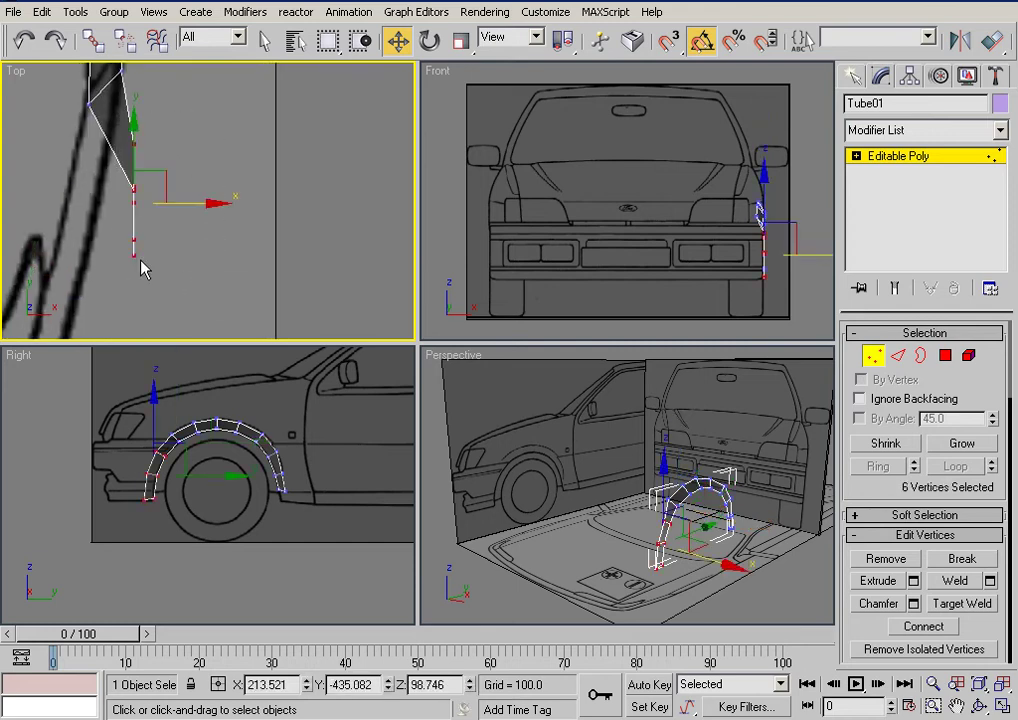
{"action": "left_click_drag", "start_coordinate": [200, 205], "coordinate": [175, 206]}
{"action": "left_click", "coordinate": [149, 217]}
{"action": "left_click_drag", "start_coordinate": [128, 175], "coordinate": [93, 262]}
{"action": "left_click", "coordinate": [143, 237]}
{"action": "left_click_drag", "start_coordinate": [157, 249], "coordinate": [137, 253]}
{"action": "left_click", "coordinate": [165, 240]}
Step: Clone the whole arch element along the car's length onto the rear wheel arch in the Right view
{"action": "scroll", "coordinate": [193, 230], "scroll_direction": "down", "scroll_amount": 5}
{"action": "middle_click_drag", "start_coordinate": [256, 152], "coordinate": [212, 300]}
{"action": "middle_click_drag", "start_coordinate": [678, 518], "coordinate": [661, 513]}
{"action": "left_click", "coordinate": [970, 357]}
{"action": "left_click", "coordinate": [699, 480]}
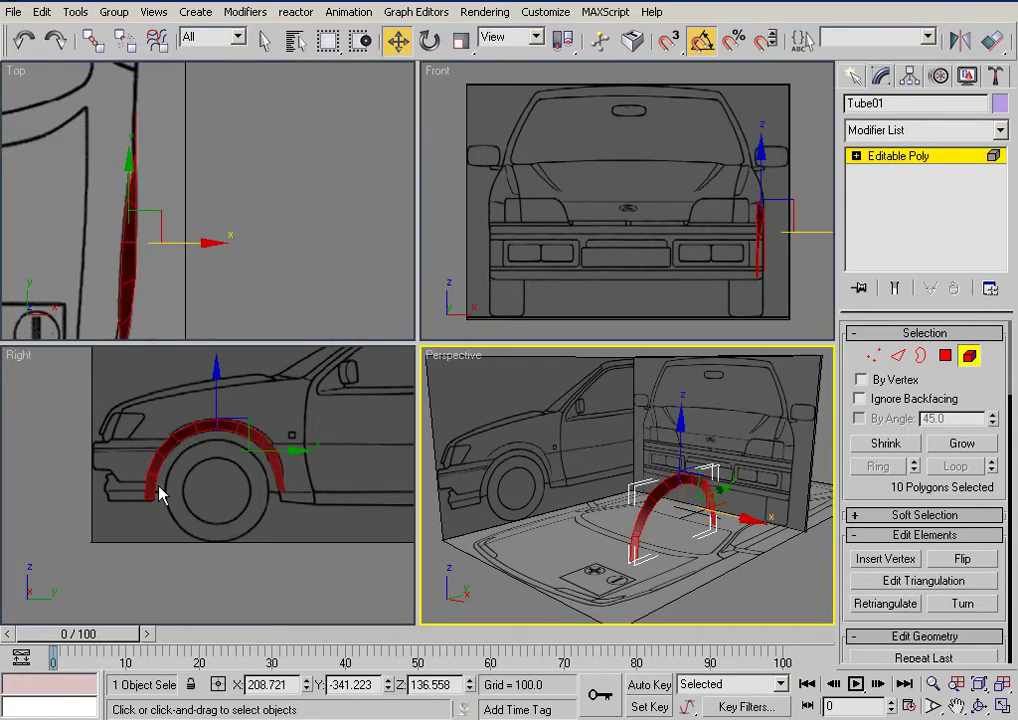
{"action": "middle_click_drag", "start_coordinate": [235, 443], "coordinate": [32, 461]}
{"action": "scroll", "coordinate": [35, 461], "scroll_direction": "down", "scroll_amount": 4}
{"action": "middle_click_drag", "start_coordinate": [191, 460], "coordinate": [154, 464]}
{"action": "left_click_drag", "start_coordinate": [121, 490], "coordinate": [348, 487], "text": "shift"}
{"action": "left_click", "coordinate": [579, 338]}
{"action": "left_click", "coordinate": [243, 586]}
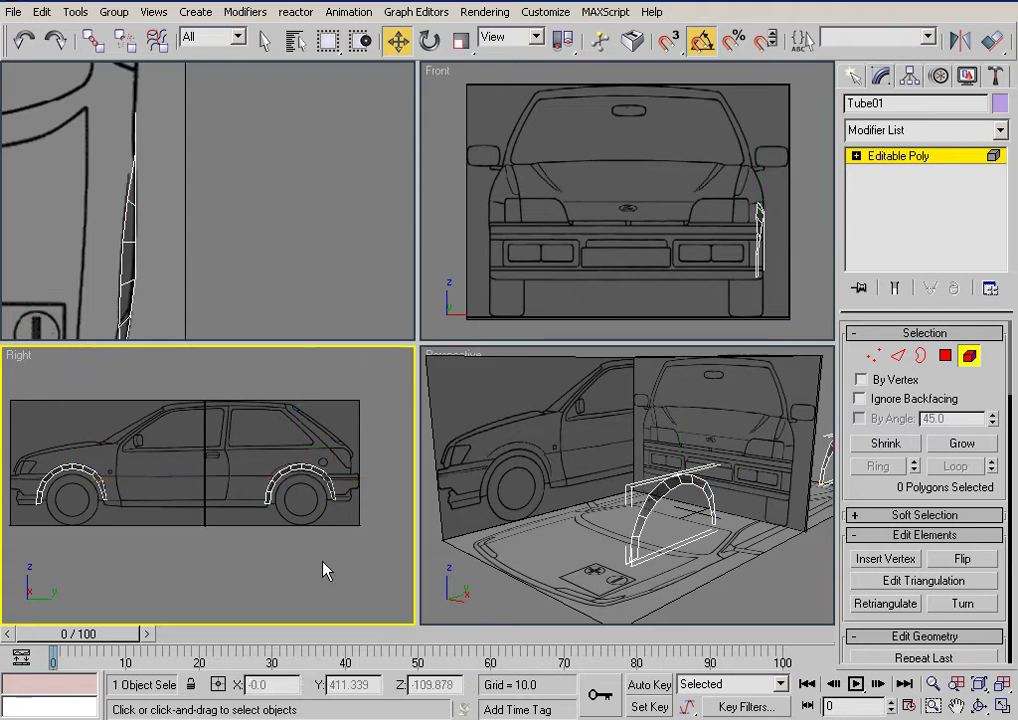
Step: Raise the upper outer vertices on the front half of the rear arch to match the blueprint's arch line
{"action": "scroll", "coordinate": [250, 580], "scroll_direction": "up", "scroll_amount": 6}
{"action": "middle_click_drag", "start_coordinate": [370, 525], "coordinate": [66, 534]}
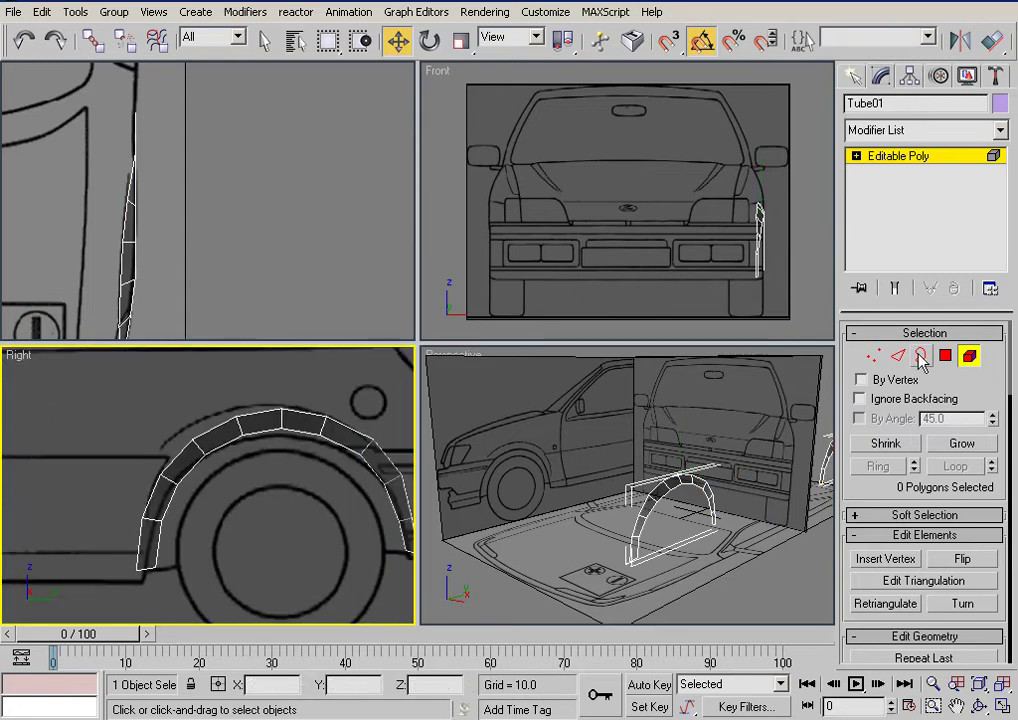
{"action": "left_click", "coordinate": [873, 356]}
{"action": "scroll", "coordinate": [300, 440], "scroll_direction": "up", "scroll_amount": 3}
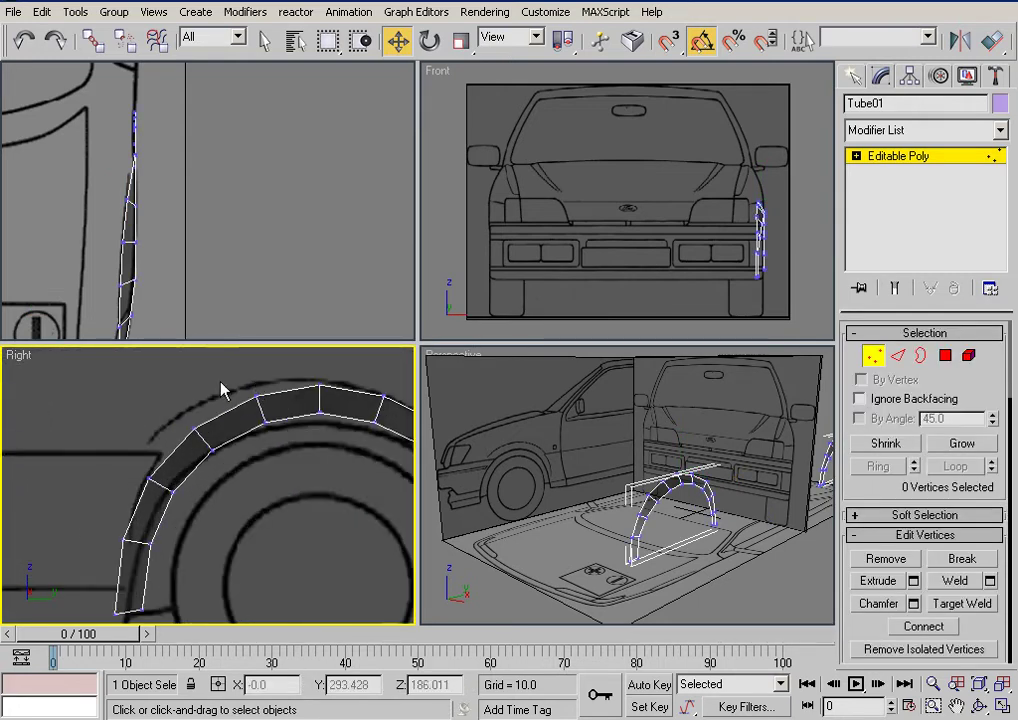
{"action": "left_click_drag", "start_coordinate": [259, 408], "coordinate": [263, 411]}
{"action": "left_click_drag", "start_coordinate": [254, 357], "coordinate": [254, 345]}
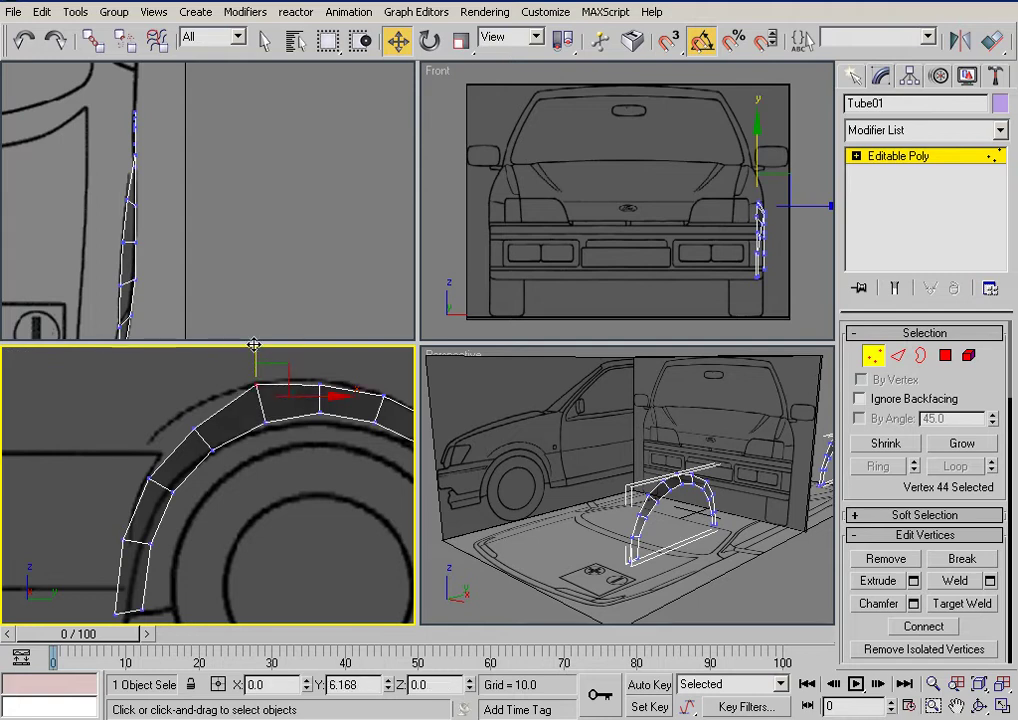
{"action": "left_click_drag", "start_coordinate": [176, 403], "coordinate": [189, 382]}
Step: Adjust the lower outer vertices on the front side of the rear arch to follow the blueprint line
{"action": "left_click", "coordinate": [130, 466]}
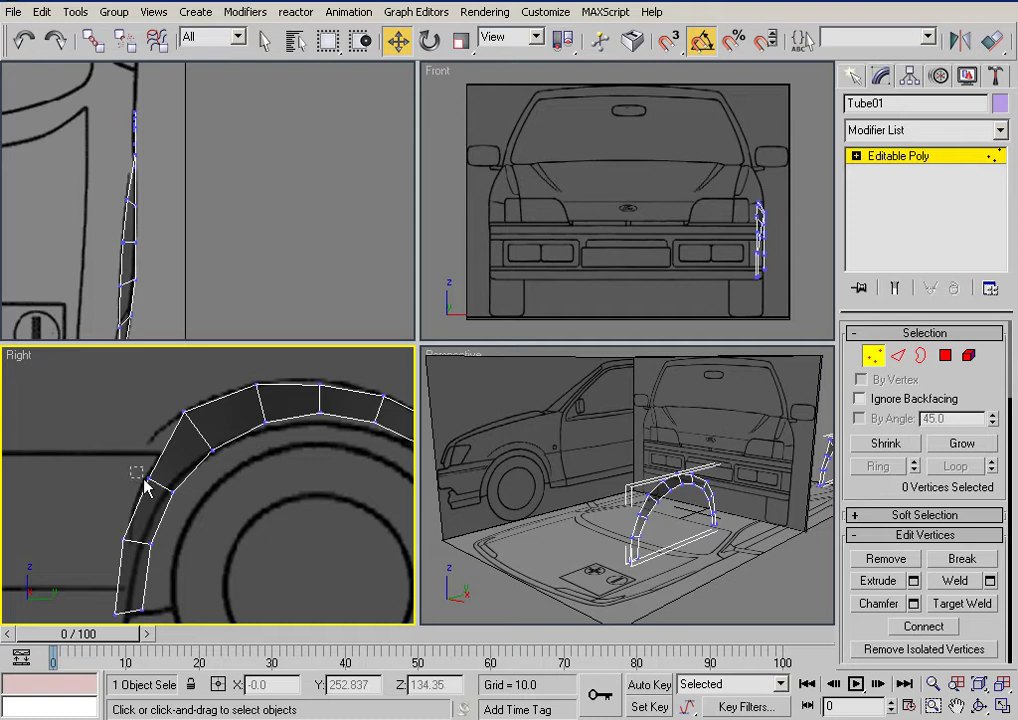
{"action": "left_click_drag", "start_coordinate": [153, 486], "coordinate": [184, 478]}
{"action": "left_click", "coordinate": [137, 466]}
{"action": "left_click_drag", "start_coordinate": [126, 546], "coordinate": [129, 548]}
{"action": "left_click", "coordinate": [226, 543]}
Step: Move the upper outer vertex on the rear side of the rear arch slightly inward onto the blueprint line
{"action": "middle_click_drag", "start_coordinate": [251, 500], "coordinate": [43, 483]}
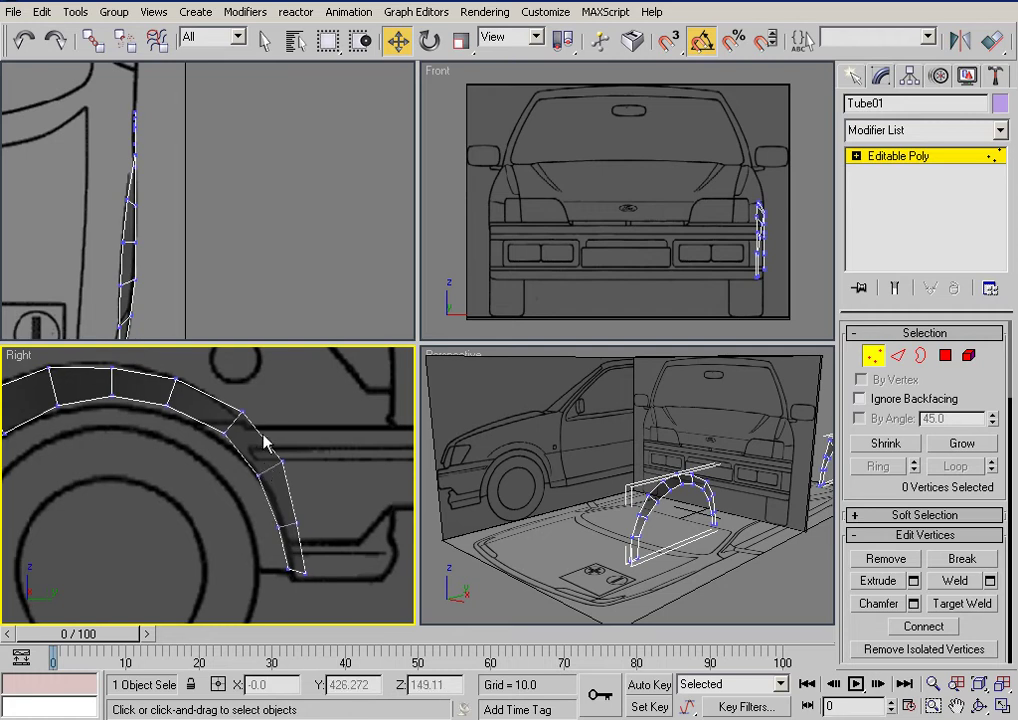
{"action": "left_click", "coordinate": [240, 410]}
{"action": "left_click_drag", "start_coordinate": [296, 414], "coordinate": [291, 412]}
{"action": "left_click", "coordinate": [157, 457]}
{"action": "middle_click_drag", "start_coordinate": [88, 400], "coordinate": [228, 478]}
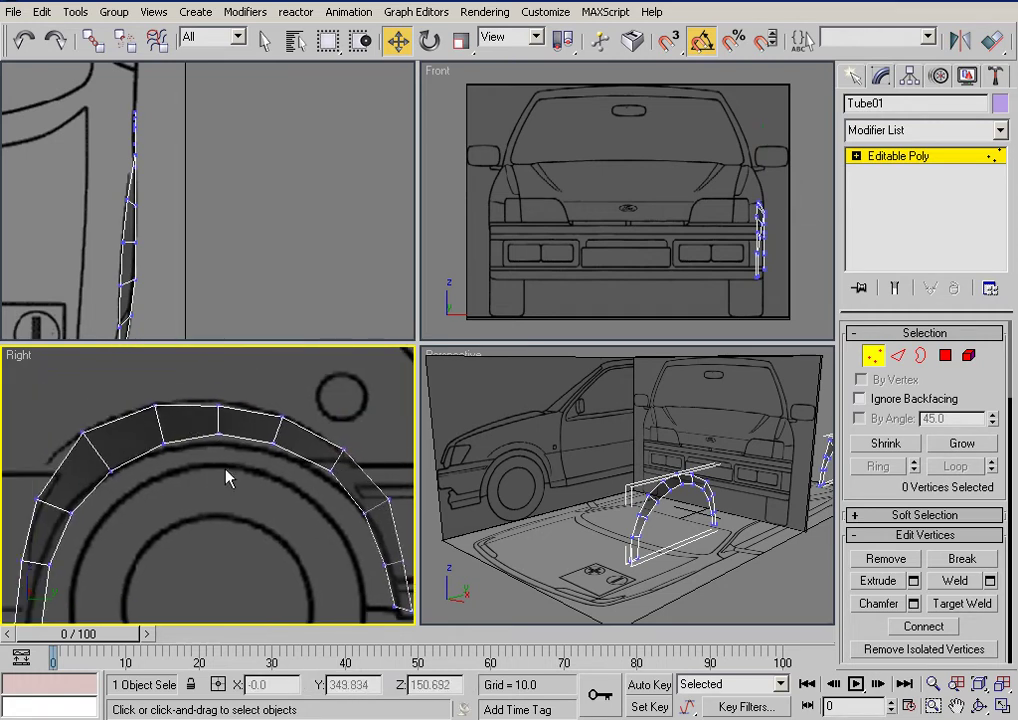
{"action": "scroll", "coordinate": [298, 503], "scroll_direction": "down", "scroll_amount": 3}
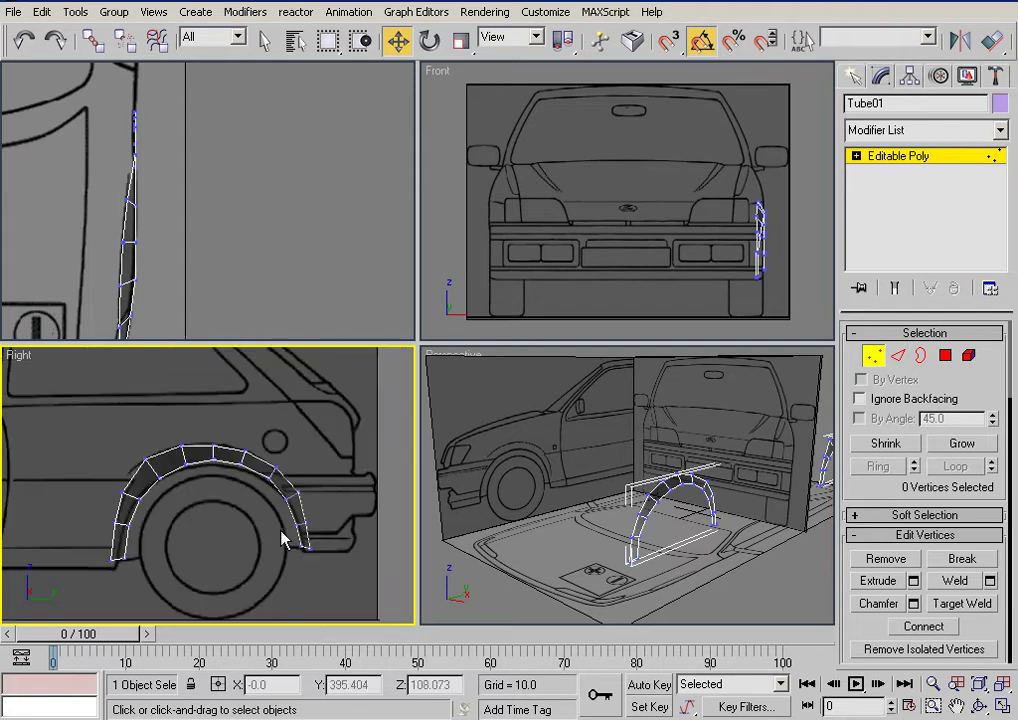
Step: Move the lower vertices on the front side of the rear arch outward to the body-side line in the Top view
{"action": "scroll", "coordinate": [174, 515], "scroll_direction": "down", "scroll_amount": 3}
{"action": "middle_click_drag", "start_coordinate": [172, 498], "coordinate": [271, 483]}
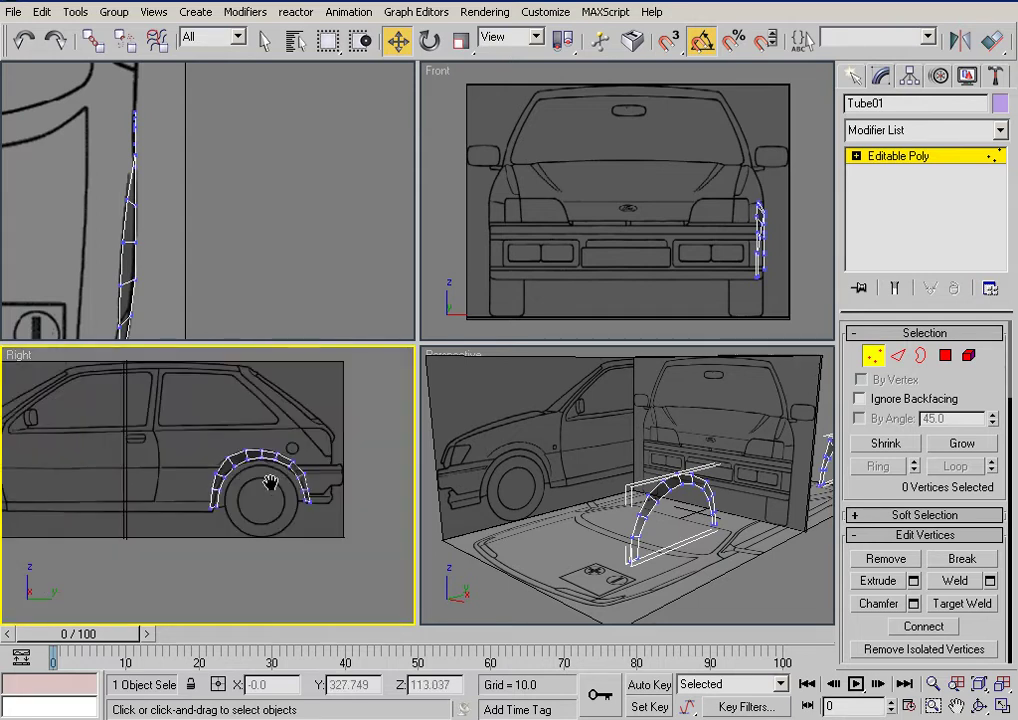
{"action": "middle_click_drag", "start_coordinate": [137, 509], "coordinate": [252, 502]}
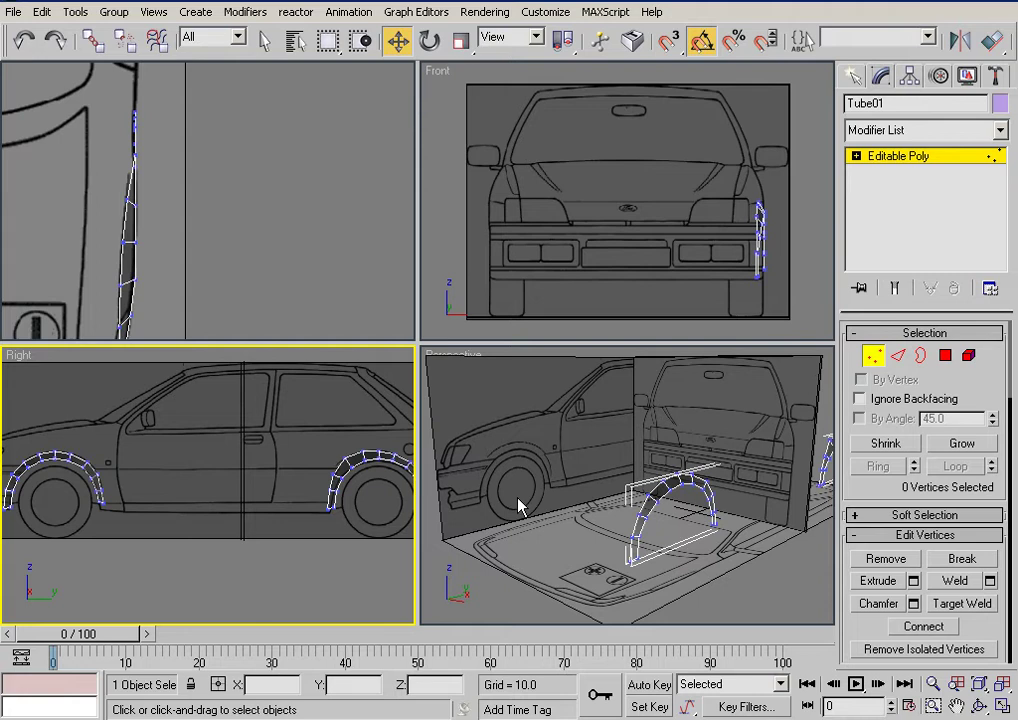
{"action": "middle_click_drag", "start_coordinate": [748, 490], "coordinate": [690, 508]}
{"action": "middle_click_drag", "start_coordinate": [252, 180], "coordinate": [284, 430]}
{"action": "scroll", "coordinate": [284, 189], "scroll_direction": "down", "scroll_amount": 3}
{"action": "middle_click_drag", "start_coordinate": [267, 132], "coordinate": [266, 256]}
{"action": "scroll", "coordinate": [249, 221], "scroll_direction": "up", "scroll_amount": 4}
{"action": "middle_click_drag", "start_coordinate": [228, 172], "coordinate": [237, 204]}
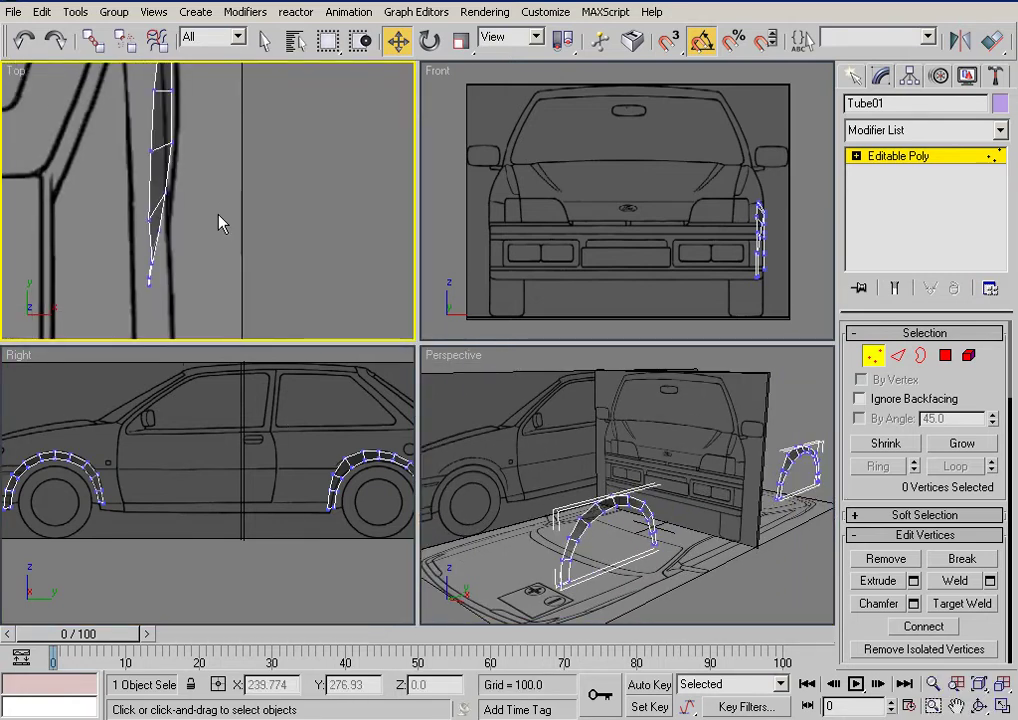
{"action": "mouse_move", "coordinate": [180, 234]}
{"action": "left_mouse_down"}
{"action": "mouse_move", "coordinate": [202, 205]}
{"action": "mouse_move", "coordinate": [197, 222]}
{"action": "left_mouse_up"}
{"action": "left_click", "coordinate": [221, 236]}
{"action": "left_click", "coordinate": [153, 219]}
{"action": "left_click", "coordinate": [171, 240]}
{"action": "left_click_drag", "start_coordinate": [160, 275], "coordinate": [209, 268]}
{"action": "left_click", "coordinate": [223, 286]}
Step: Shift the next vertices up the front side of the rear arch slightly inward to the blueprint's body line
{"action": "scroll", "coordinate": [223, 286], "scroll_direction": "up", "scroll_amount": 4}
{"action": "left_click_drag", "start_coordinate": [126, 330], "coordinate": [126, 331]}
{"action": "left_click_drag", "start_coordinate": [196, 314], "coordinate": [188, 314]}
{"action": "left_click", "coordinate": [76, 252]}
{"action": "left_click_drag", "start_coordinate": [77, 247], "coordinate": [177, 259]}
{"action": "left_click", "coordinate": [180, 137]}
Step: Move the upper-edge vertices near the crown of the rear arch sideways to follow the blueprint in the Top view
{"action": "middle_click_drag", "start_coordinate": [179, 127], "coordinate": [178, 285]}
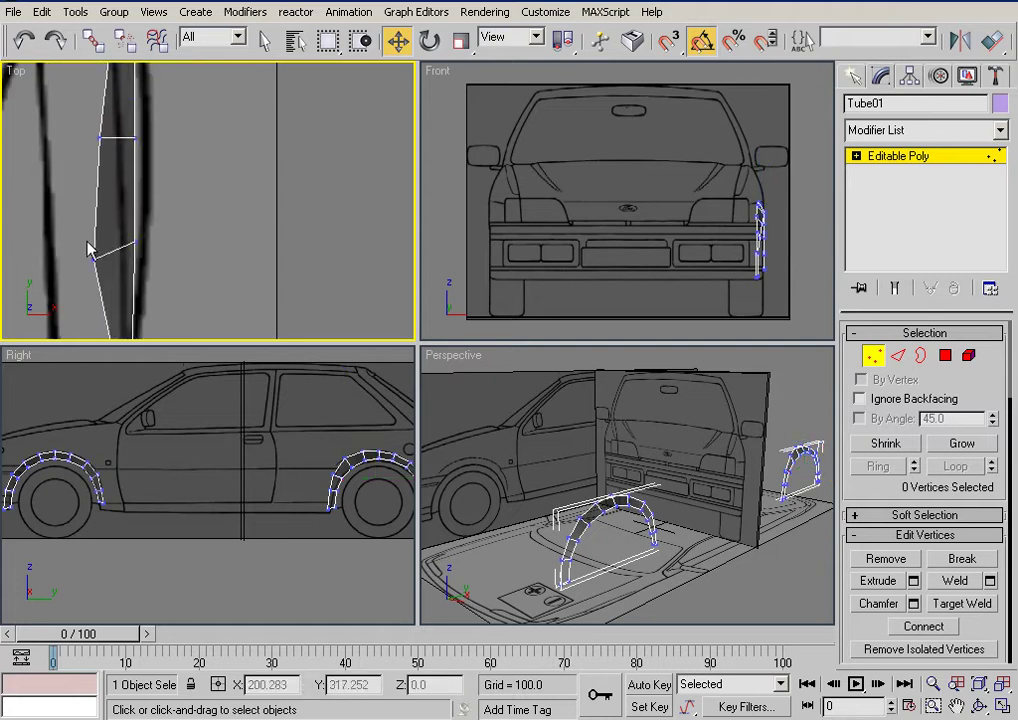
{"action": "left_click_drag", "start_coordinate": [110, 270], "coordinate": [111, 271]}
{"action": "scroll", "coordinate": [120, 261], "scroll_direction": "down", "scroll_amount": 2}
{"action": "scroll", "coordinate": [170, 278], "scroll_direction": "up", "scroll_amount": 1}
{"action": "left_click_drag", "start_coordinate": [180, 242], "coordinate": [203, 242]}
{"action": "scroll", "coordinate": [212, 160], "scroll_direction": "up", "scroll_amount": 1}
{"action": "middle_click_drag", "start_coordinate": [180, 125], "coordinate": [180, 192]}
{"action": "left_click_drag", "start_coordinate": [74, 176], "coordinate": [165, 205]}
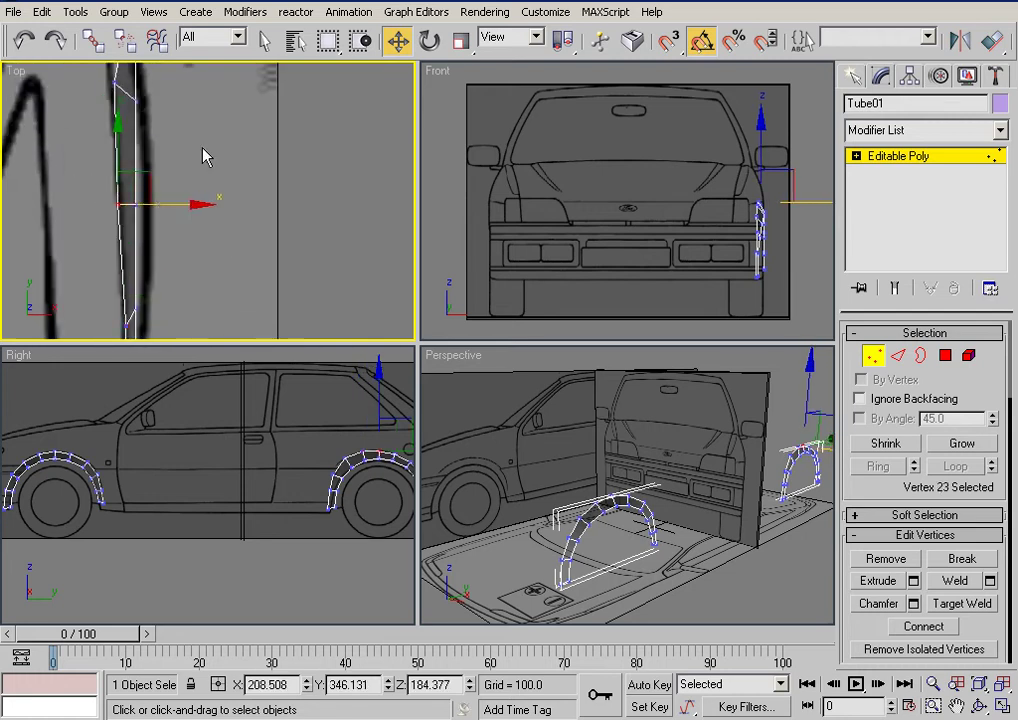
Step: Move the upper-edge vertex just behind the rear arch's crown inward to the blueprint line
{"action": "middle_click_drag", "start_coordinate": [185, 112], "coordinate": [197, 241]}
{"action": "left_click", "coordinate": [84, 147]}
{"action": "middle_click_drag", "start_coordinate": [93, 118], "coordinate": [93, 188]}
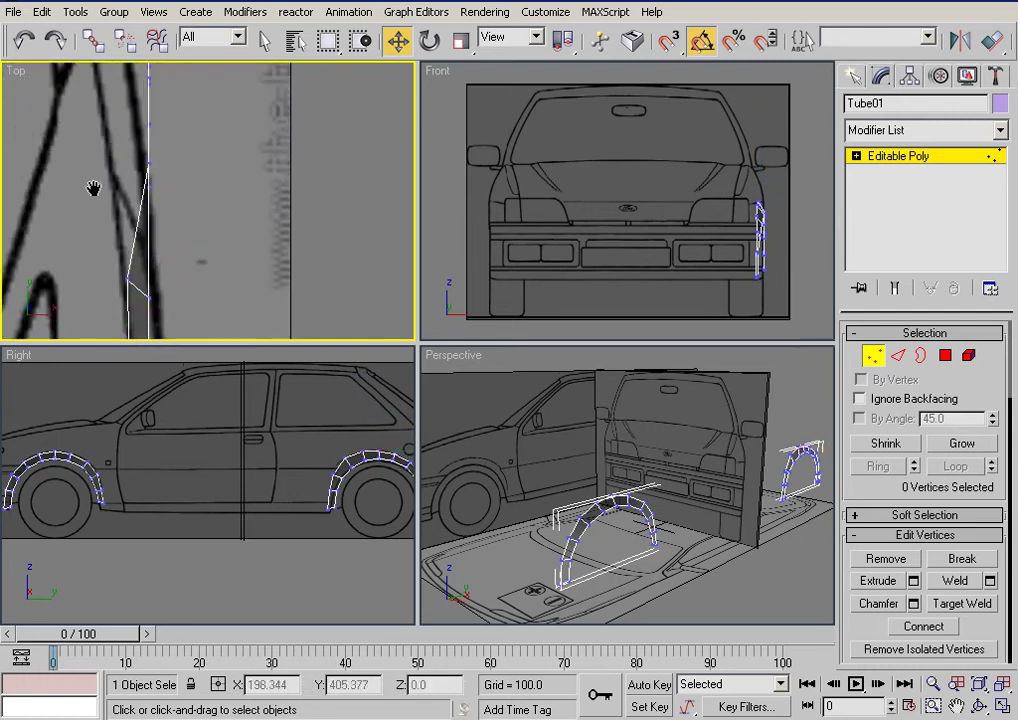
{"action": "left_click", "coordinate": [146, 160]}
{"action": "left_click_drag", "start_coordinate": [215, 163], "coordinate": [187, 163]}
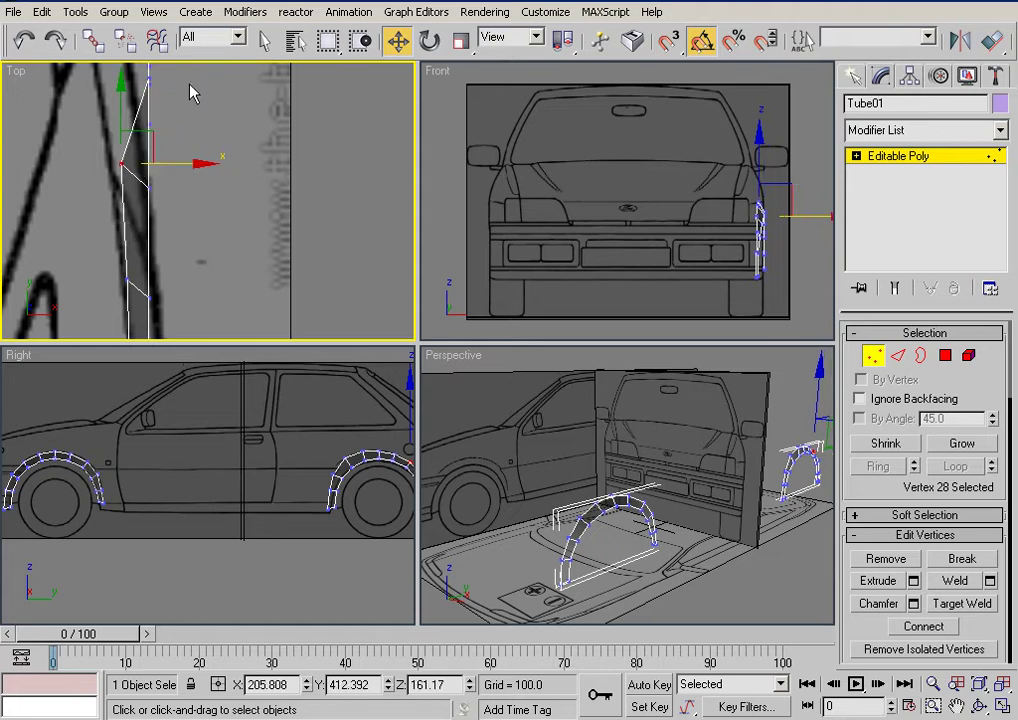
Step: Move the lower vertices on the rear side of the rear arch inward to follow the tapering body line in the Top view
{"action": "middle_click_drag", "start_coordinate": [193, 76], "coordinate": [190, 220]}
{"action": "left_click", "coordinate": [146, 160]}
{"action": "left_click_drag", "start_coordinate": [134, 156], "coordinate": [168, 230]}
{"action": "left_click", "coordinate": [157, 213]}
{"action": "left_click", "coordinate": [122, 223]}
{"action": "left_click_drag", "start_coordinate": [100, 156], "coordinate": [167, 190]}
{"action": "left_click_drag", "start_coordinate": [157, 202], "coordinate": [138, 219]}
{"action": "left_click_drag", "start_coordinate": [207, 213], "coordinate": [128, 257]}
{"action": "left_click_drag", "start_coordinate": [200, 250], "coordinate": [140, 290]}
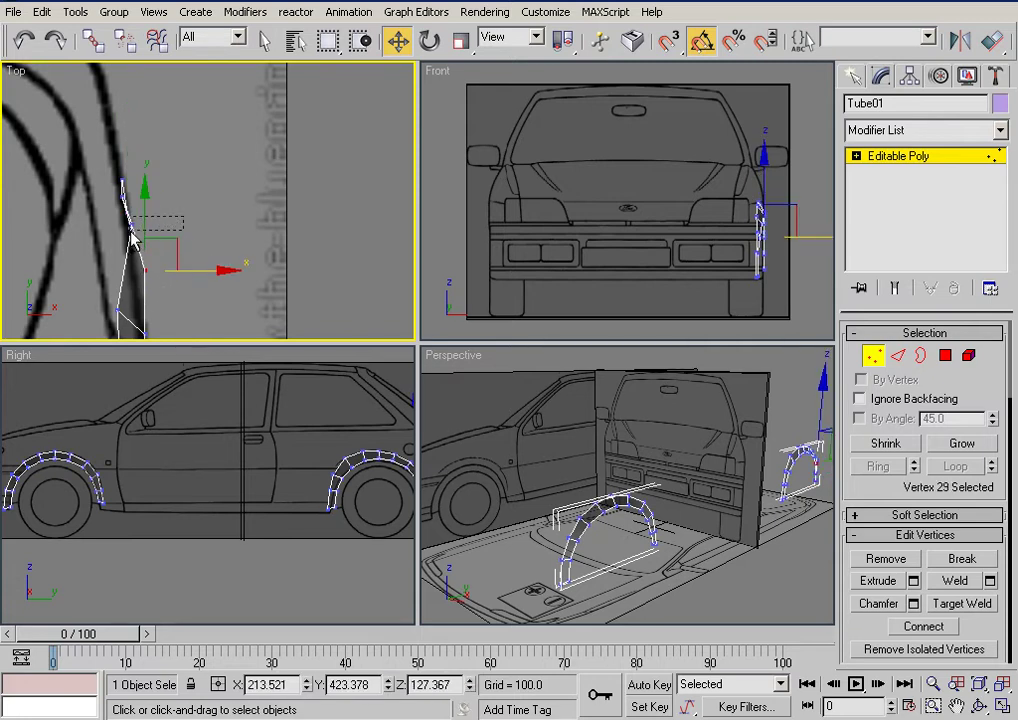
{"action": "left_click_drag", "start_coordinate": [135, 228], "coordinate": [123, 236], "text": "ctrl"}
{"action": "left_click_drag", "start_coordinate": [196, 243], "coordinate": [187, 244]}
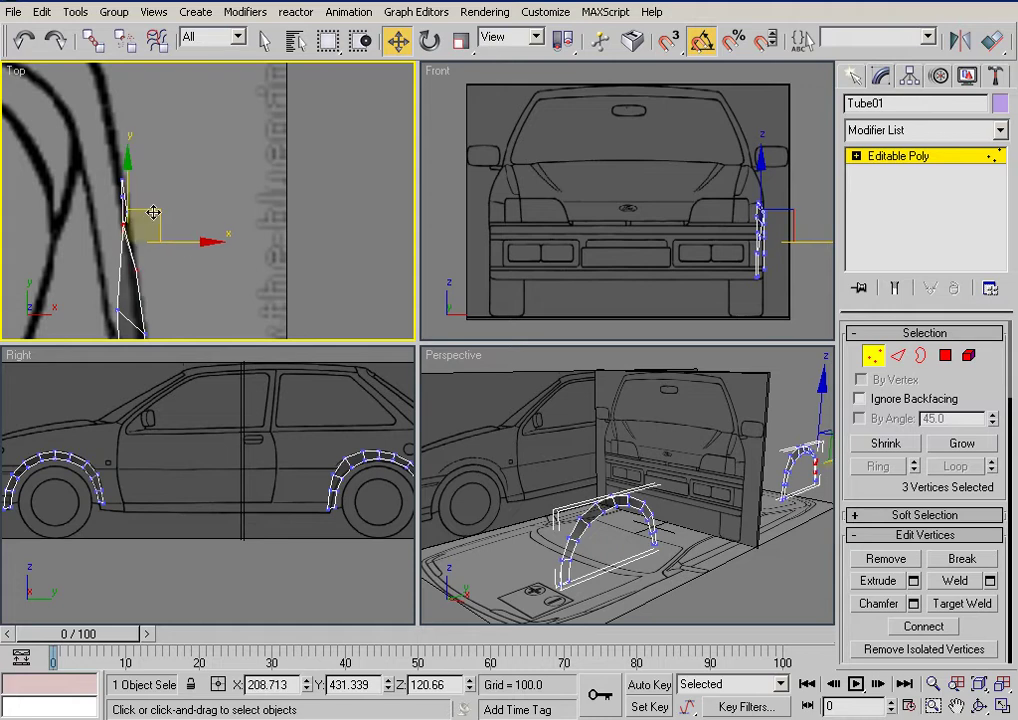
Step: Fine-tune the vertices near the rear tip of the rear arch against the body outline in the Top view
{"action": "scroll", "coordinate": [147, 223], "scroll_direction": "up", "scroll_amount": 3}
{"action": "left_click_drag", "start_coordinate": [86, 283], "coordinate": [92, 284]}
{"action": "left_click", "coordinate": [137, 267]}
{"action": "scroll", "coordinate": [140, 268], "scroll_direction": "down", "scroll_amount": 1}
{"action": "scroll", "coordinate": [174, 255], "scroll_direction": "up", "scroll_amount": 1}
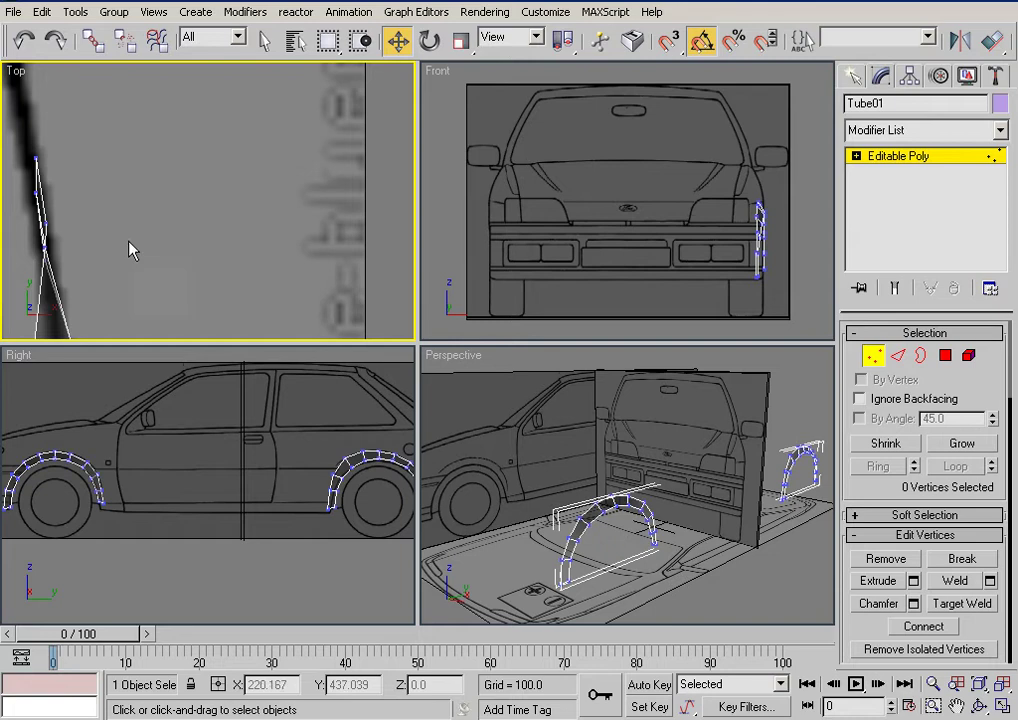
{"action": "left_click", "coordinate": [44, 248]}
{"action": "mouse_move", "coordinate": [91, 250]}
{"action": "left_mouse_down"}
{"action": "mouse_move", "coordinate": [80, 252]}
{"action": "mouse_move", "coordinate": [92, 263]}
{"action": "left_mouse_up"}
{"action": "left_click", "coordinate": [45, 261]}
{"action": "left_click", "coordinate": [84, 274]}
{"action": "scroll", "coordinate": [97, 263], "scroll_direction": "down", "scroll_amount": 2}
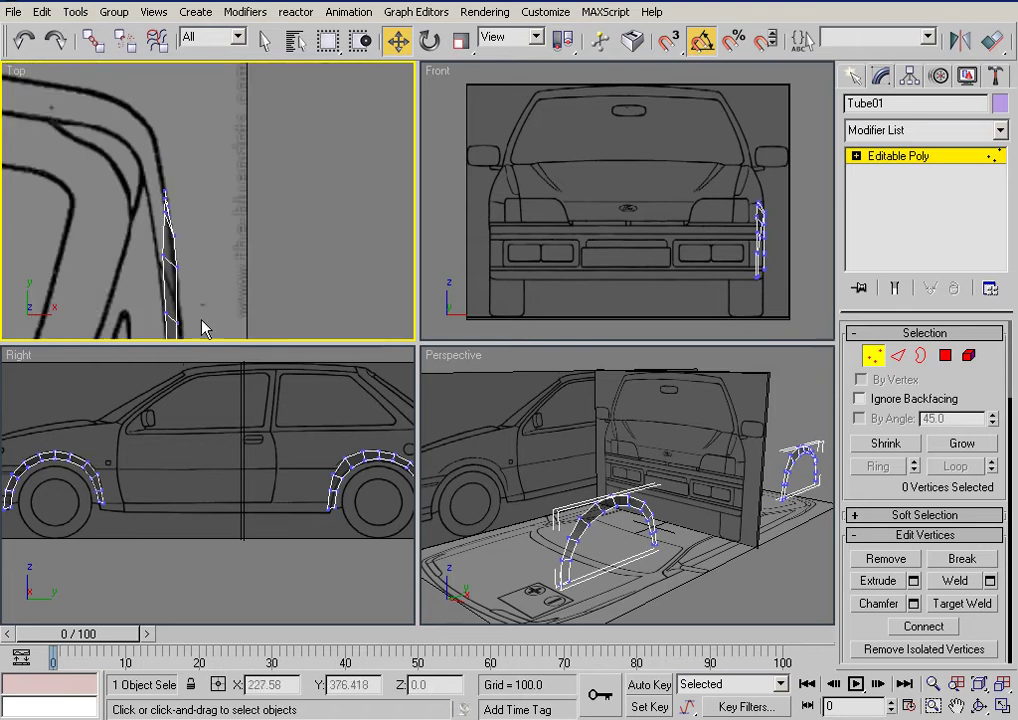
Step: Bridge the three outer edges on the rear side of the front arch to the three facing edges on the rear arch
{"action": "middle_click_drag", "start_coordinate": [207, 297], "coordinate": [225, 209]}
{"action": "middle_click_drag", "start_coordinate": [575, 487], "coordinate": [541, 489]}
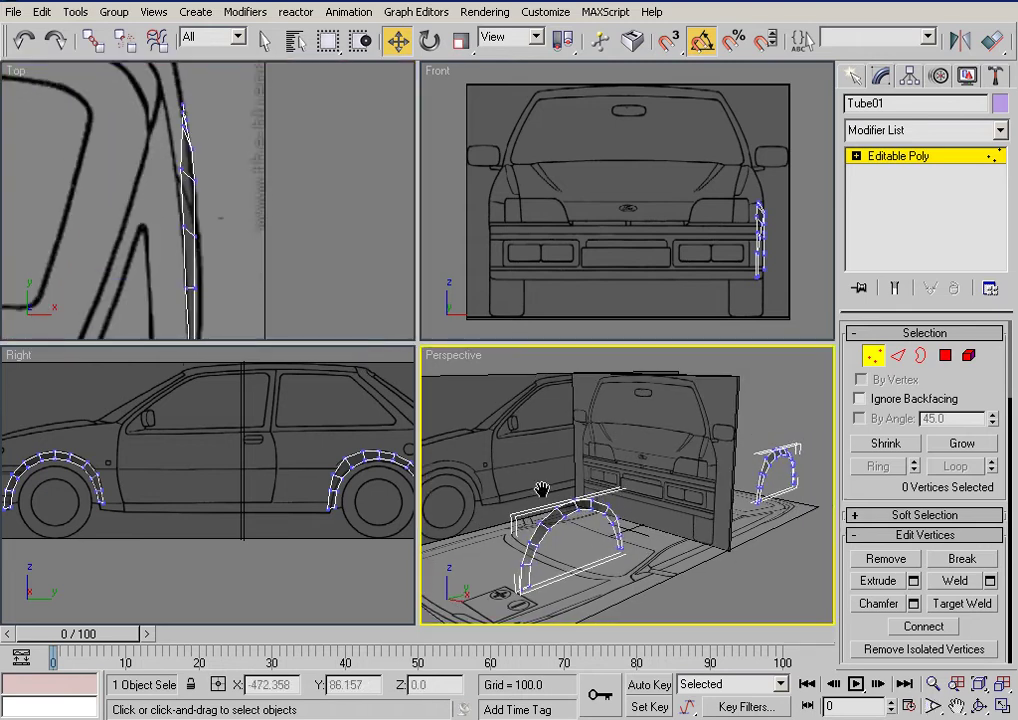
{"action": "left_click", "coordinate": [900, 357]}
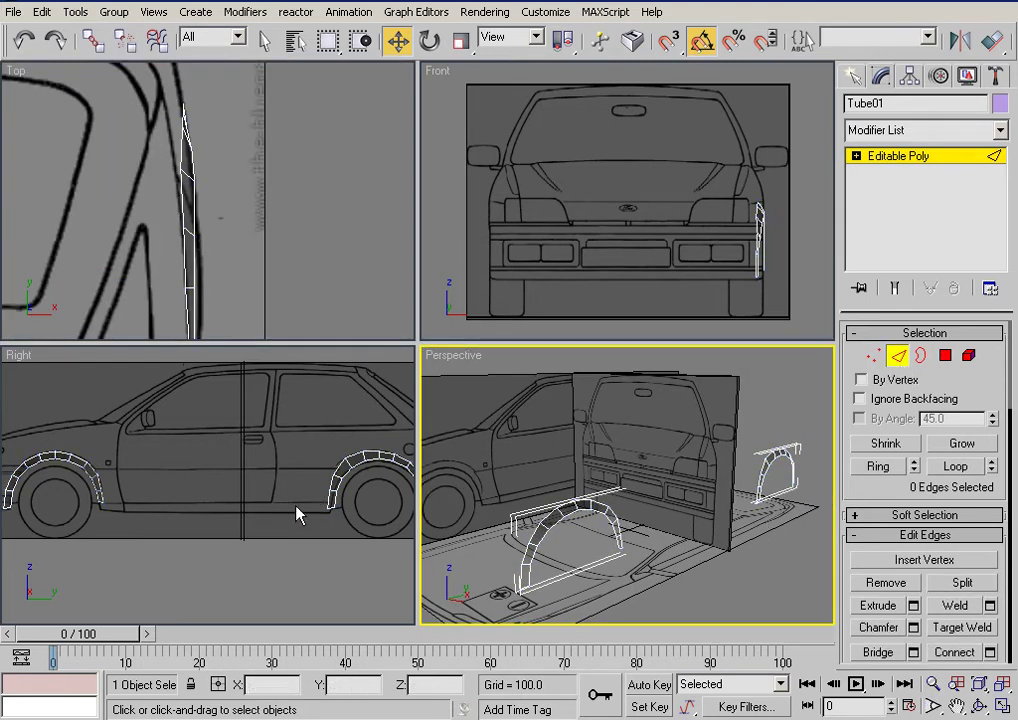
{"action": "left_click", "coordinate": [328, 498]}
{"action": "left_click", "coordinate": [329, 482], "text": "ctrl"}
{"action": "left_click", "coordinate": [336, 466], "text": "ctrl"}
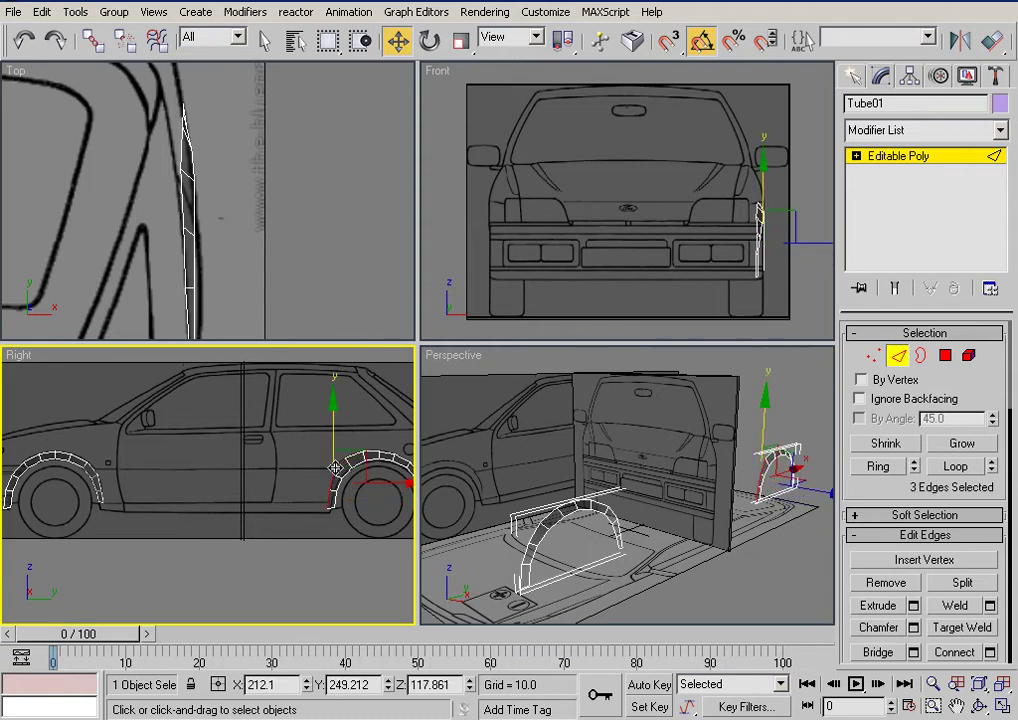
{"action": "left_click", "coordinate": [91, 475], "text": "ctrl"}
{"action": "left_click", "coordinate": [100, 482], "text": "ctrl"}
{"action": "left_click", "coordinate": [88, 477], "text": "ctrl"}
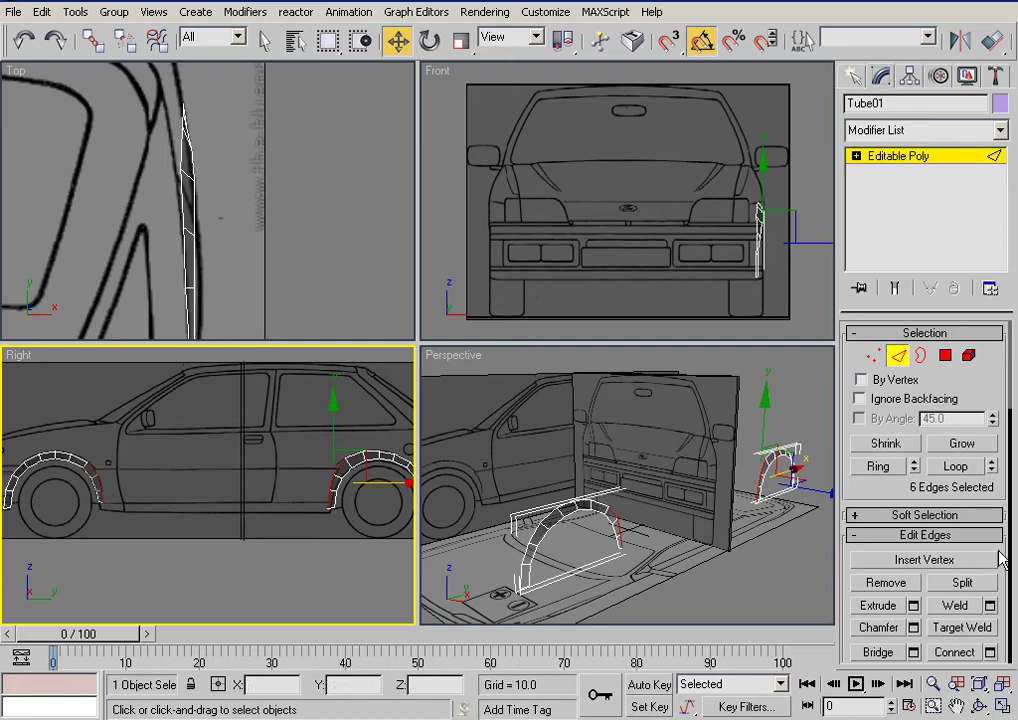
{"action": "left_click", "coordinate": [878, 652]}
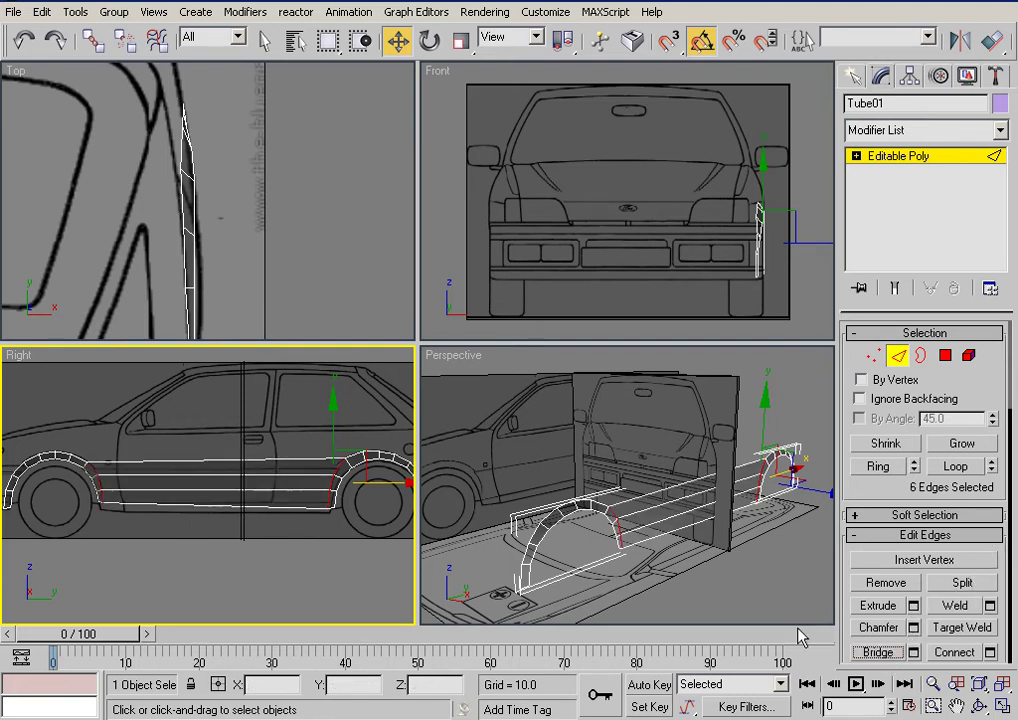
{"action": "left_click", "coordinate": [340, 564]}
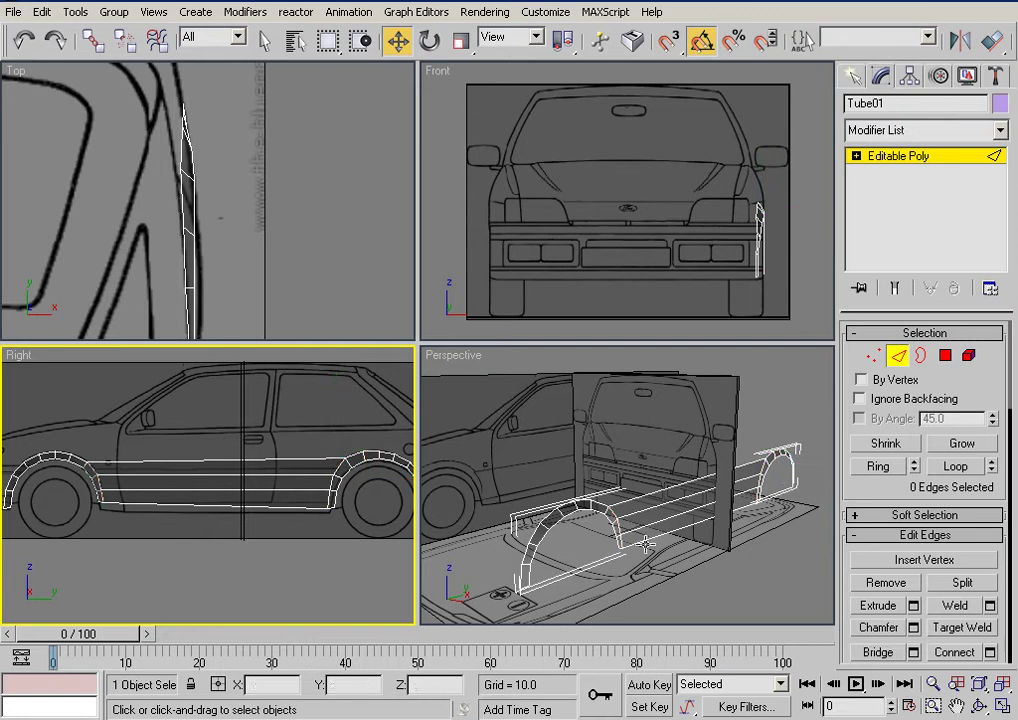
Step: Save the scene with the bridged side panel
{"action": "scroll", "coordinate": [259, 132], "scroll_direction": "down", "scroll_amount": 10}
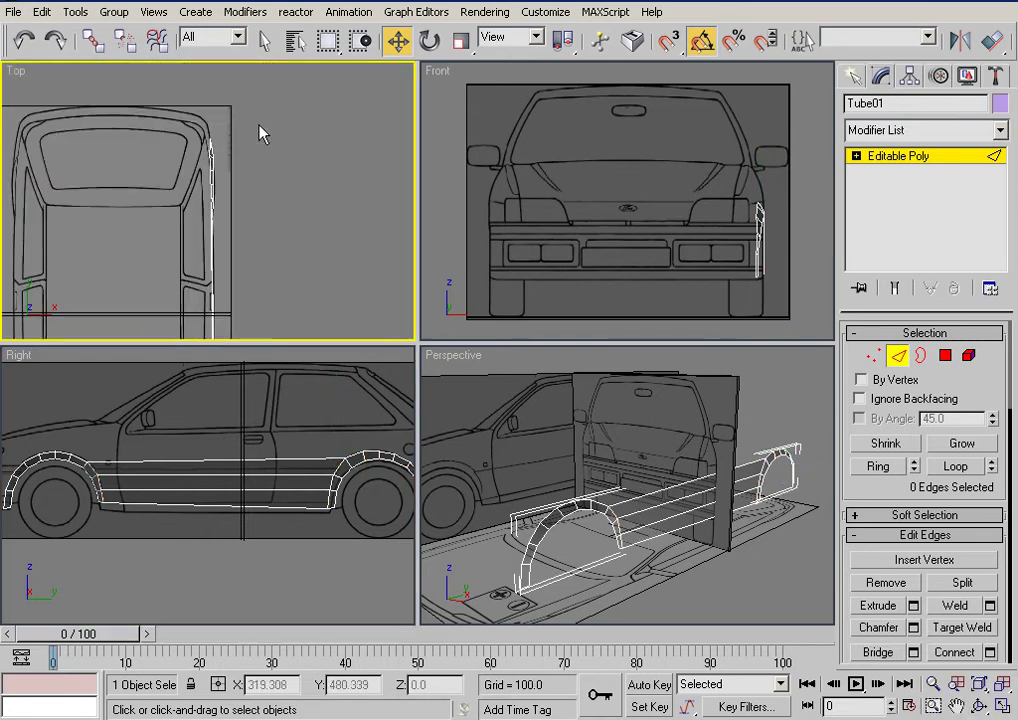
{"action": "middle_click_drag", "start_coordinate": [594, 583], "coordinate": [591, 556], "text": "alt"}
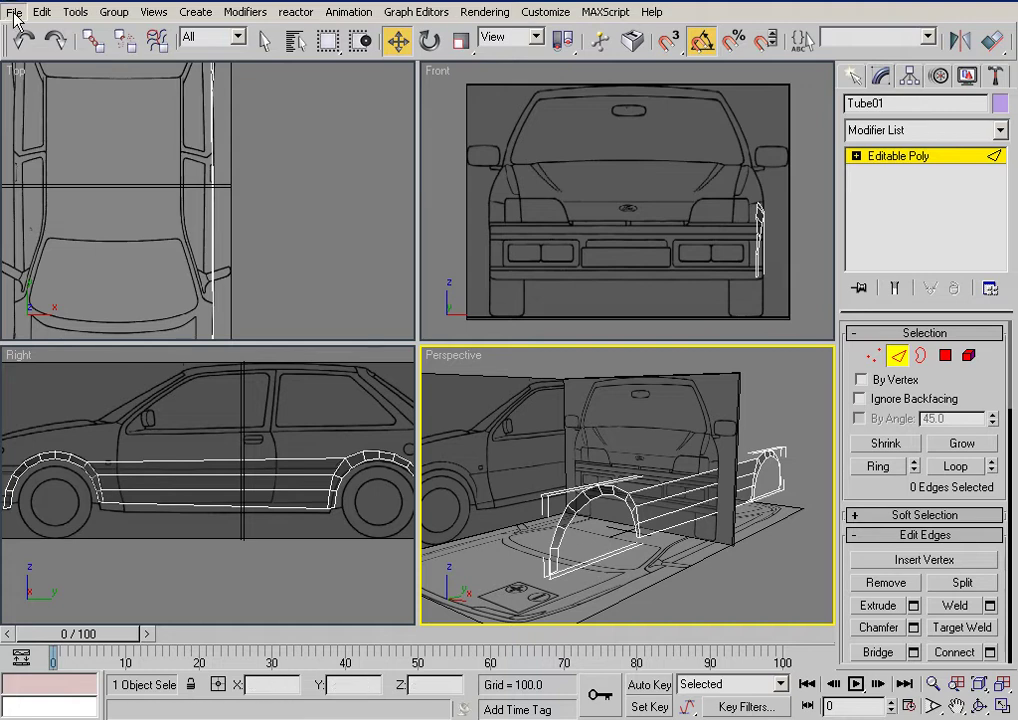
{"action": "left_click", "coordinate": [14, 12]}
{"action": "left_click", "coordinate": [38, 110]}
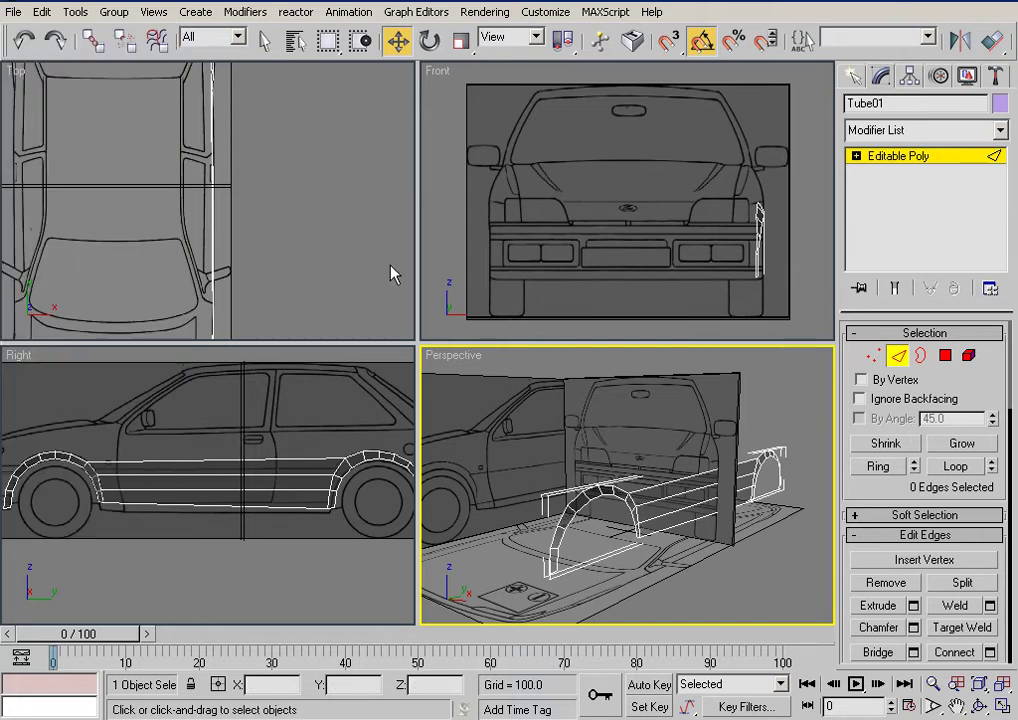
Step: Reposition the upper outer vertex on the front side of the front arch in the Right view
{"action": "middle_click_drag", "start_coordinate": [782, 437], "coordinate": [640, 410], "text": "alt"}
{"action": "middle_click_drag", "start_coordinate": [221, 443], "coordinate": [360, 433]}
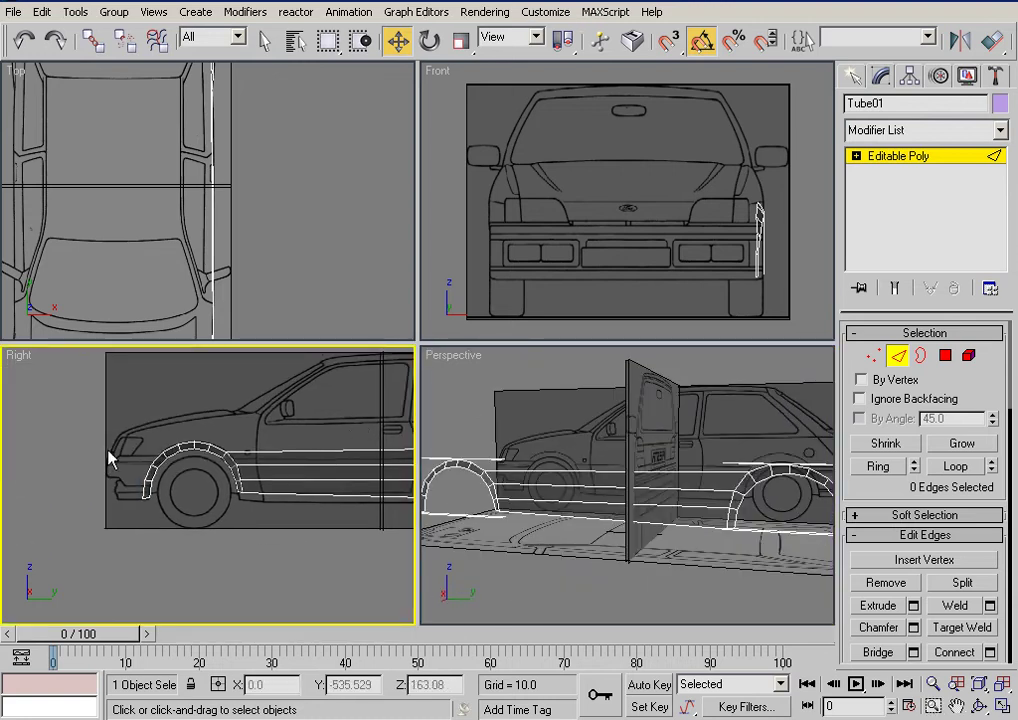
{"action": "middle_click_drag", "start_coordinate": [108, 451], "coordinate": [252, 441]}
{"action": "scroll", "coordinate": [357, 482], "scroll_direction": "up", "scroll_amount": 5}
{"action": "middle_click_drag", "start_coordinate": [357, 476], "coordinate": [148, 495]}
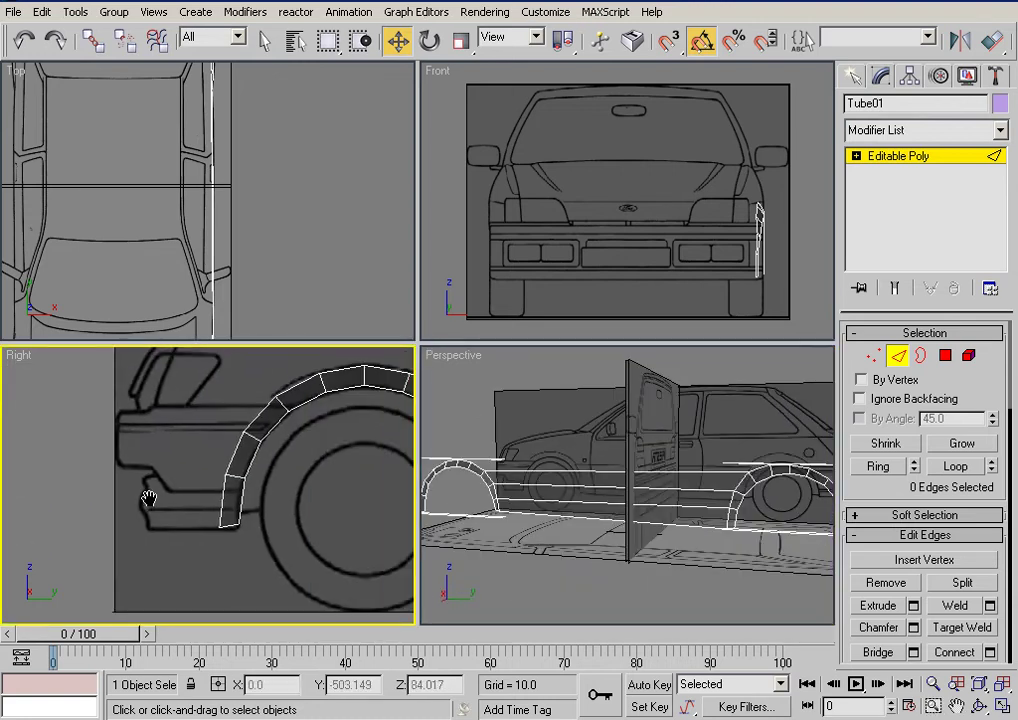
{"action": "left_click", "coordinate": [870, 357]}
{"action": "left_click_drag", "start_coordinate": [265, 384], "coordinate": [311, 408]}
{"action": "left_click", "coordinate": [307, 399]}
{"action": "left_click", "coordinate": [274, 403]}
{"action": "left_click", "coordinate": [303, 393]}
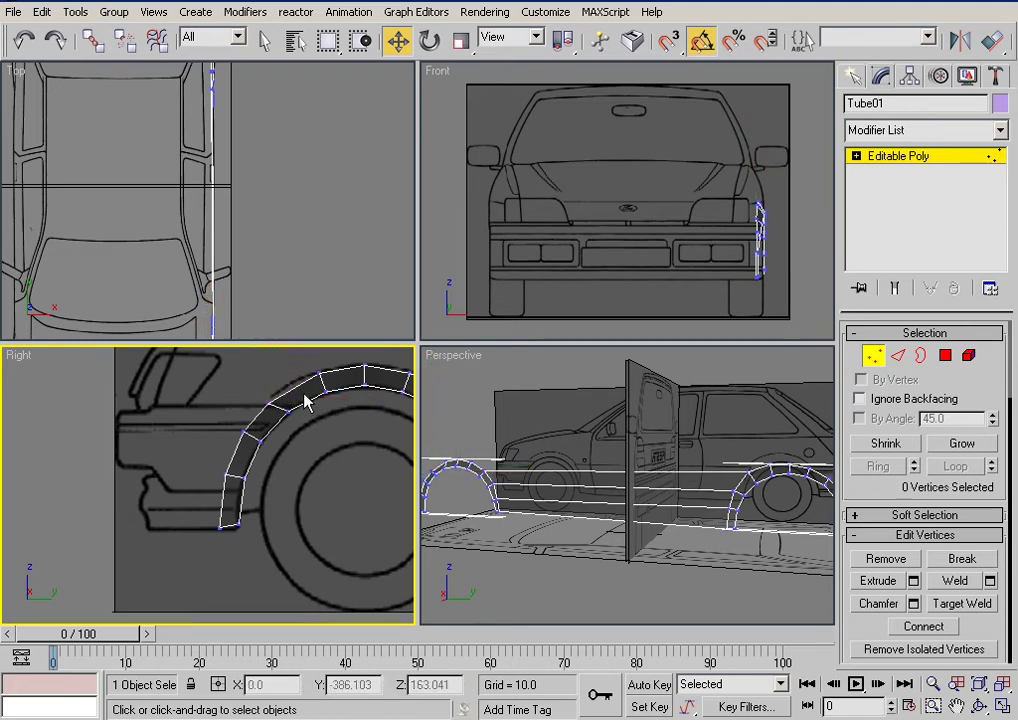
Step: Select the three lower outer edges on the front side of the front arch and extrude them toward the bumper corner in the Top view
{"action": "left_click", "coordinate": [897, 355]}
{"action": "left_click", "coordinate": [255, 421]}
{"action": "left_click", "coordinate": [233, 451], "text": "ctrl"}
{"action": "left_click", "coordinate": [223, 496], "text": "ctrl"}
{"action": "middle_click_drag", "start_coordinate": [275, 297], "coordinate": [297, 74]}
{"action": "scroll", "coordinate": [317, 183], "scroll_direction": "up", "scroll_amount": 5}
{"action": "middle_click_drag", "start_coordinate": [309, 196], "coordinate": [223, 232]}
{"action": "left_click_drag", "start_coordinate": [197, 162], "coordinate": [168, 228], "text": "shift"}
Step: Extrude the same edges twice more along the front bumper outline to the car's centreline
{"action": "middle_click_drag", "start_coordinate": [151, 264], "coordinate": [262, 207]}
{"action": "left_click_drag", "start_coordinate": [278, 180], "coordinate": [128, 201], "text": "shift"}
{"action": "middle_click_drag", "start_coordinate": [104, 202], "coordinate": [283, 193]}
{"action": "left_click_drag", "start_coordinate": [305, 190], "coordinate": [223, 194], "text": "shift"}
{"action": "left_click", "coordinate": [226, 280]}
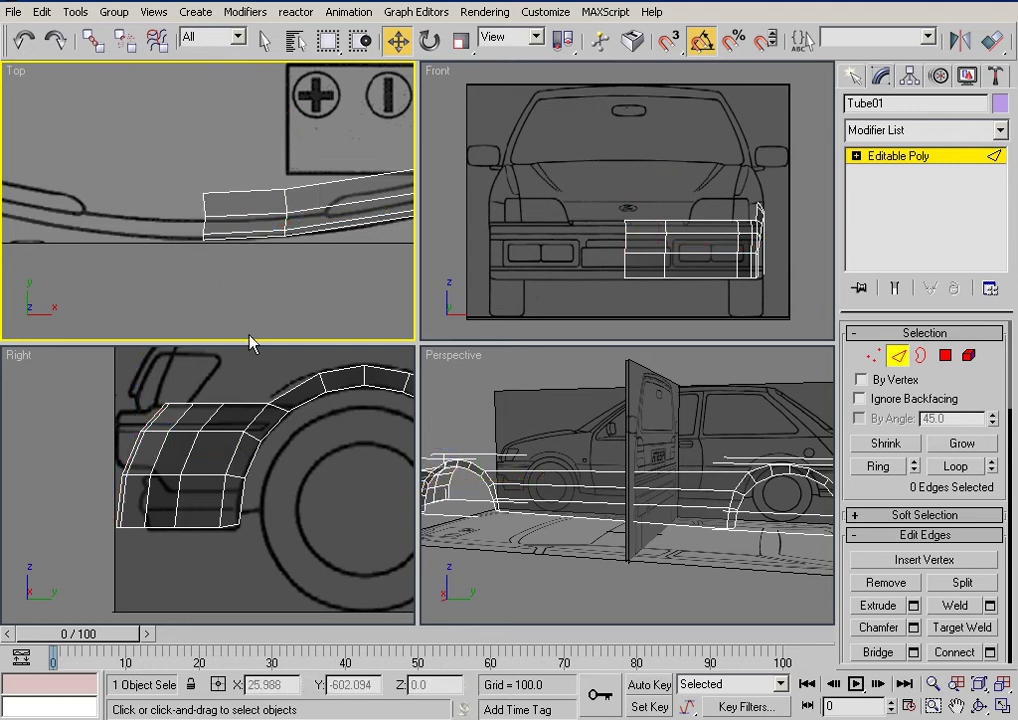
Step: Move the four bumper vertices in the second row from the top forward to the bumper's front face in the Right view
{"action": "left_click", "coordinate": [877, 358]}
{"action": "middle_click_drag", "start_coordinate": [236, 219], "coordinate": [87, 233]}
{"action": "mouse_move", "coordinate": [121, 363]}
{"action": "left_mouse_down"}
{"action": "mouse_move", "coordinate": [235, 407]}
{"action": "mouse_move", "coordinate": [129, 383]}
{"action": "left_mouse_up"}
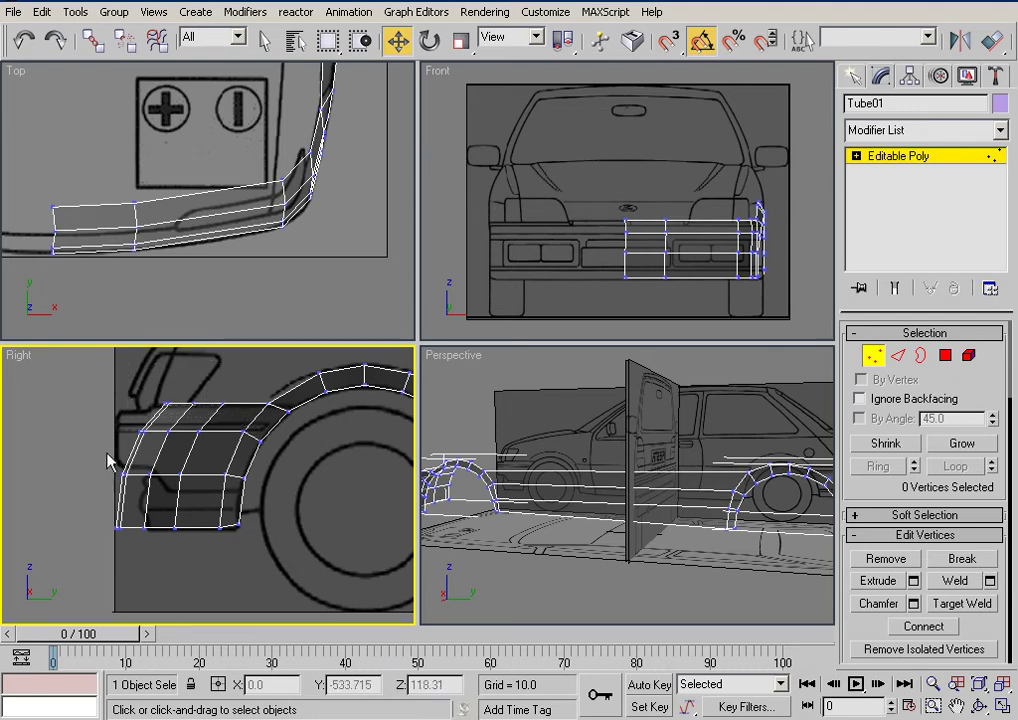
{"action": "left_click_drag", "start_coordinate": [223, 440], "coordinate": [207, 434]}
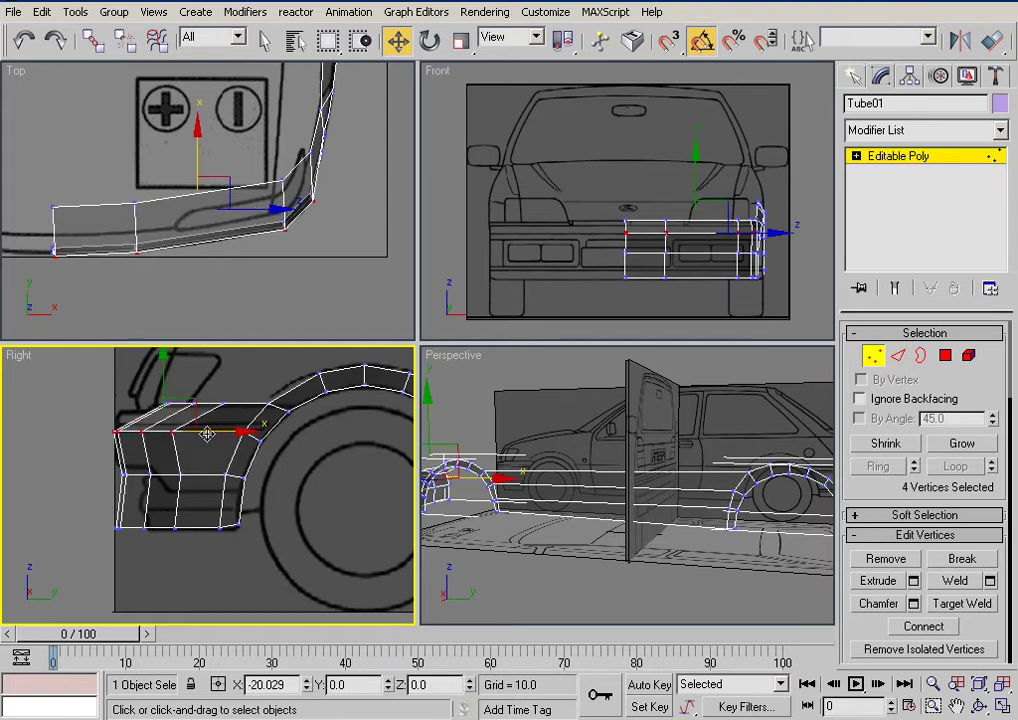
{"action": "left_click", "coordinate": [105, 450]}
Step: Move the top row of four bumper vertices forward and slightly down to the bumper's upper edge
{"action": "left_click_drag", "start_coordinate": [135, 392], "coordinate": [206, 408]}
{"action": "left_click_drag", "start_coordinate": [139, 357], "coordinate": [140, 363]}
{"action": "left_click", "coordinate": [189, 371]}
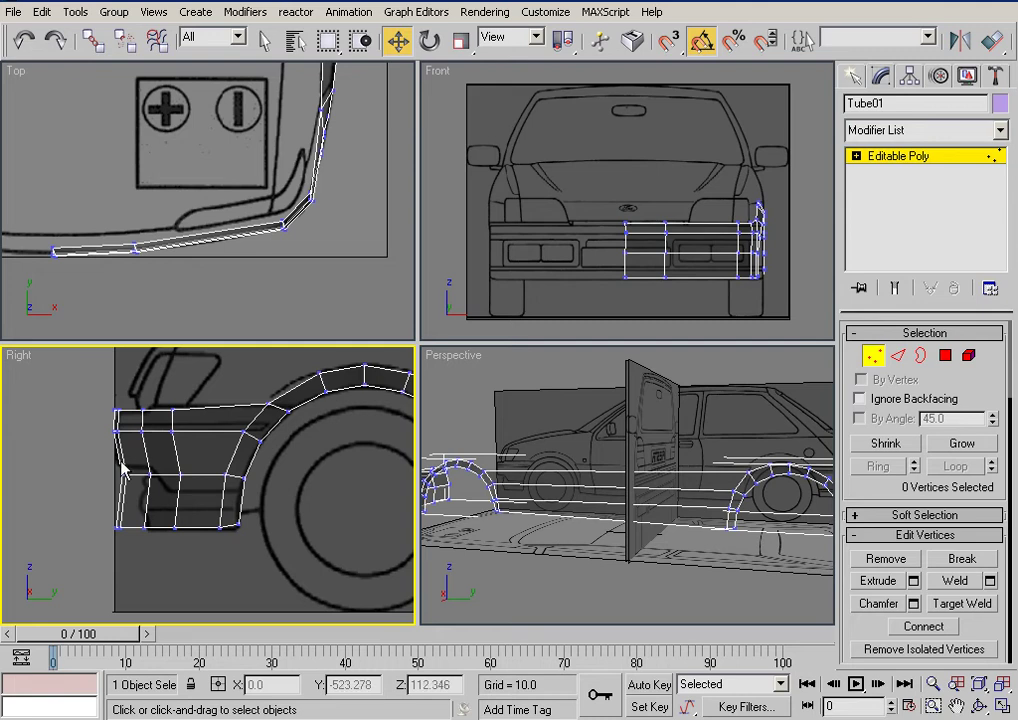
Step: Shift the third row of bumper vertices slightly forward to straighten the bumper's front profile
{"action": "left_click_drag", "start_coordinate": [149, 474], "coordinate": [213, 475]}
{"action": "left_click", "coordinate": [345, 273]}
{"action": "scroll", "coordinate": [345, 270], "scroll_direction": "up", "scroll_amount": 2}
{"action": "middle_click_drag", "start_coordinate": [357, 249], "coordinate": [382, 213]}
{"action": "scroll", "coordinate": [190, 282], "scroll_direction": "down", "scroll_amount": 1}
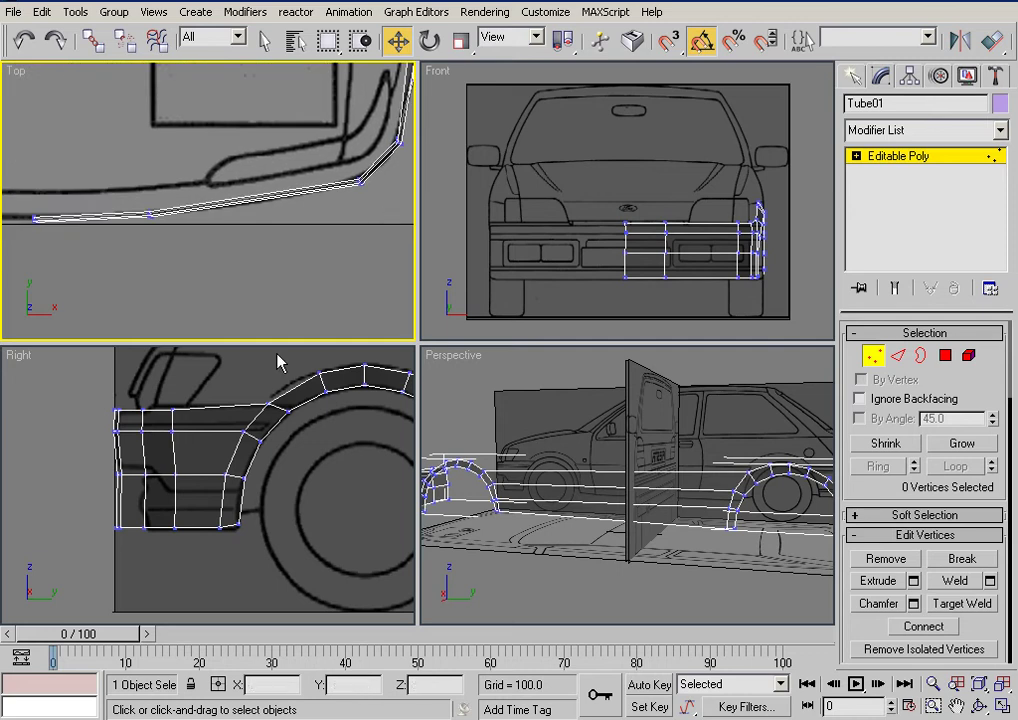
Step: Move the top row of four bumper vertices slightly back in the Top view to slope the bumper's upper edge
{"action": "middle_click_drag", "start_coordinate": [505, 491], "coordinate": [722, 514]}
{"action": "middle_click_drag", "start_coordinate": [577, 516], "coordinate": [588, 430], "text": "alt"}
{"action": "scroll", "coordinate": [699, 550], "scroll_direction": "up", "scroll_amount": 3}
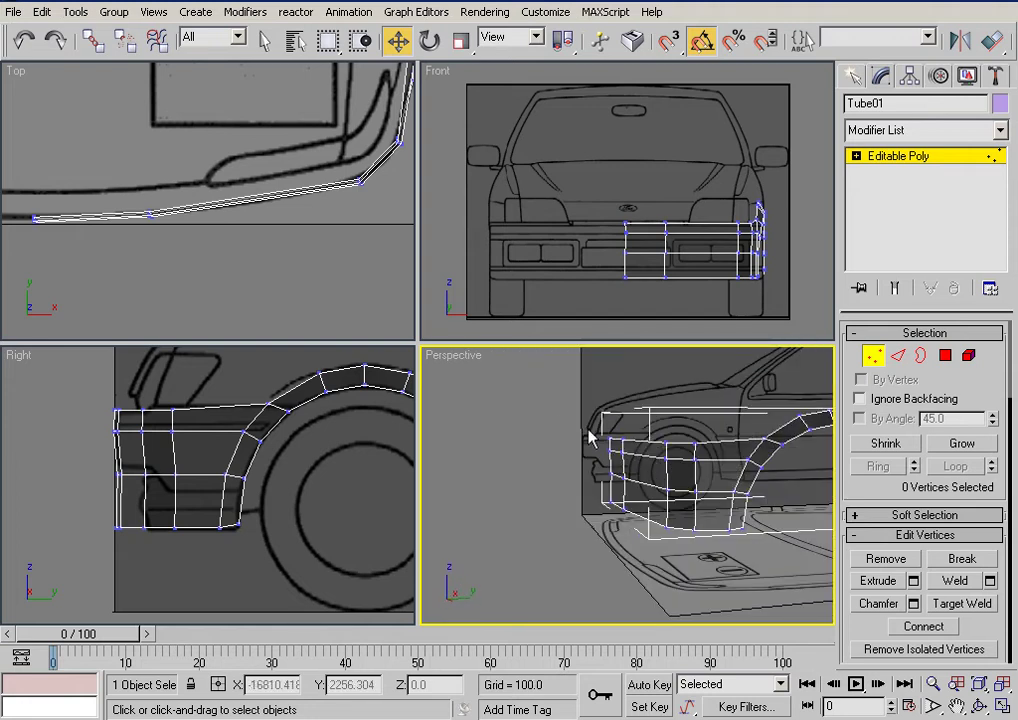
{"action": "left_click_drag", "start_coordinate": [91, 385], "coordinate": [181, 420]}
{"action": "middle_click_drag", "start_coordinate": [122, 213], "coordinate": [121, 234]}
{"action": "left_click_drag", "start_coordinate": [232, 164], "coordinate": [230, 151]}
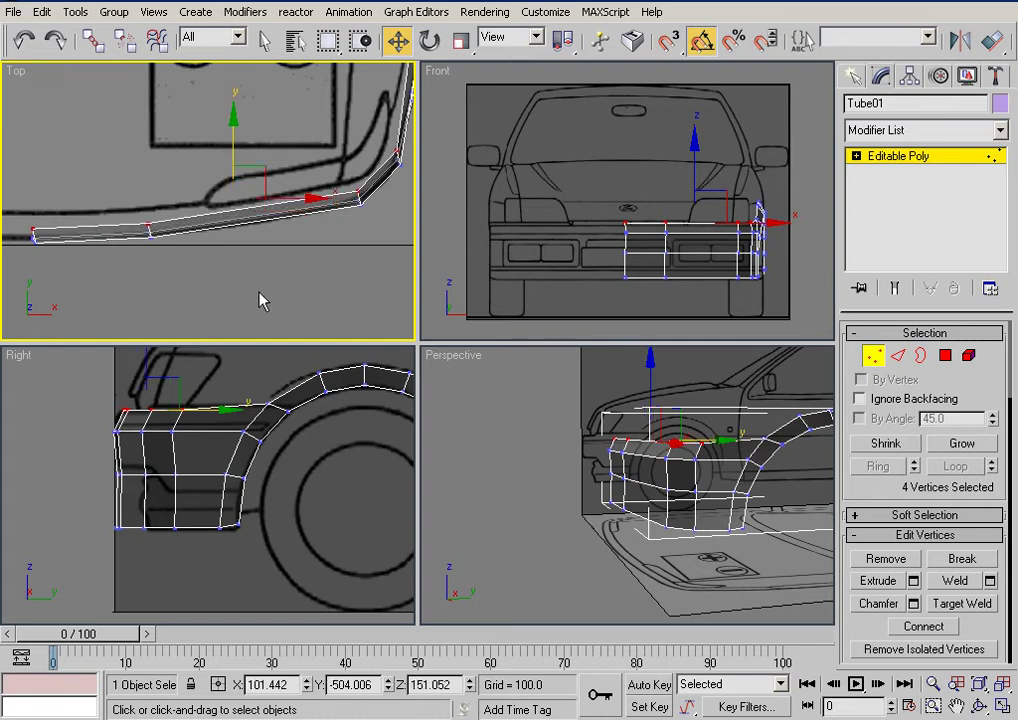
{"action": "left_click", "coordinate": [275, 318]}
Step: Save the scene with the shaped front bumper strip
{"action": "middle_click_drag", "start_coordinate": [311, 241], "coordinate": [218, 286]}
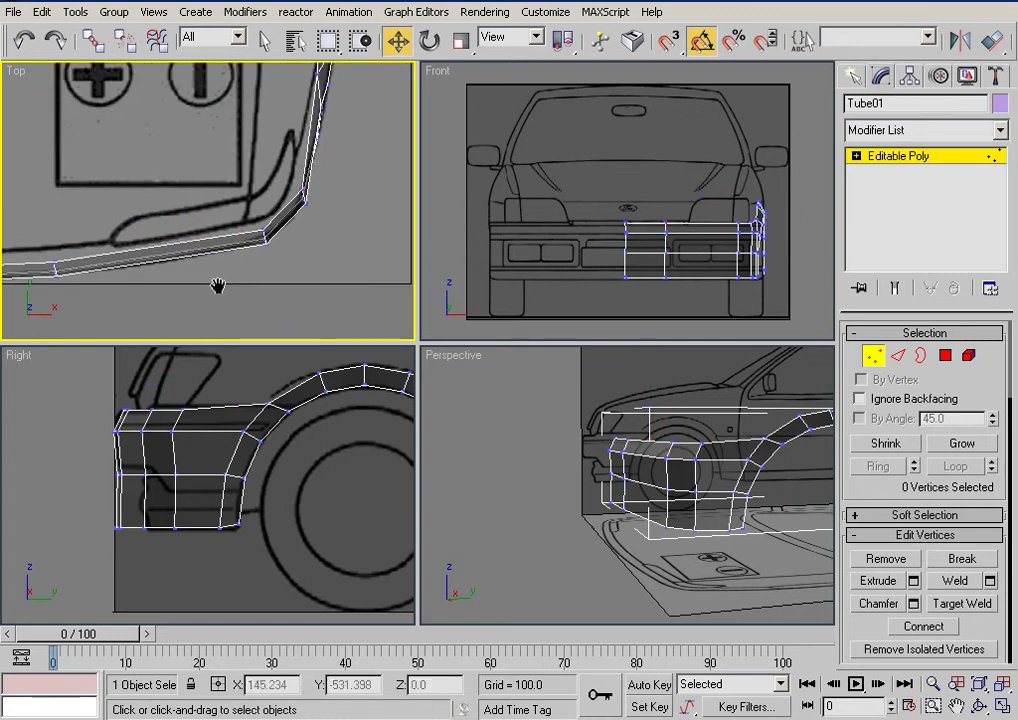
{"action": "scroll", "coordinate": [218, 286], "scroll_direction": "down", "scroll_amount": 2}
{"action": "middle_click_drag", "start_coordinate": [659, 437], "coordinate": [655, 478], "text": "alt"}
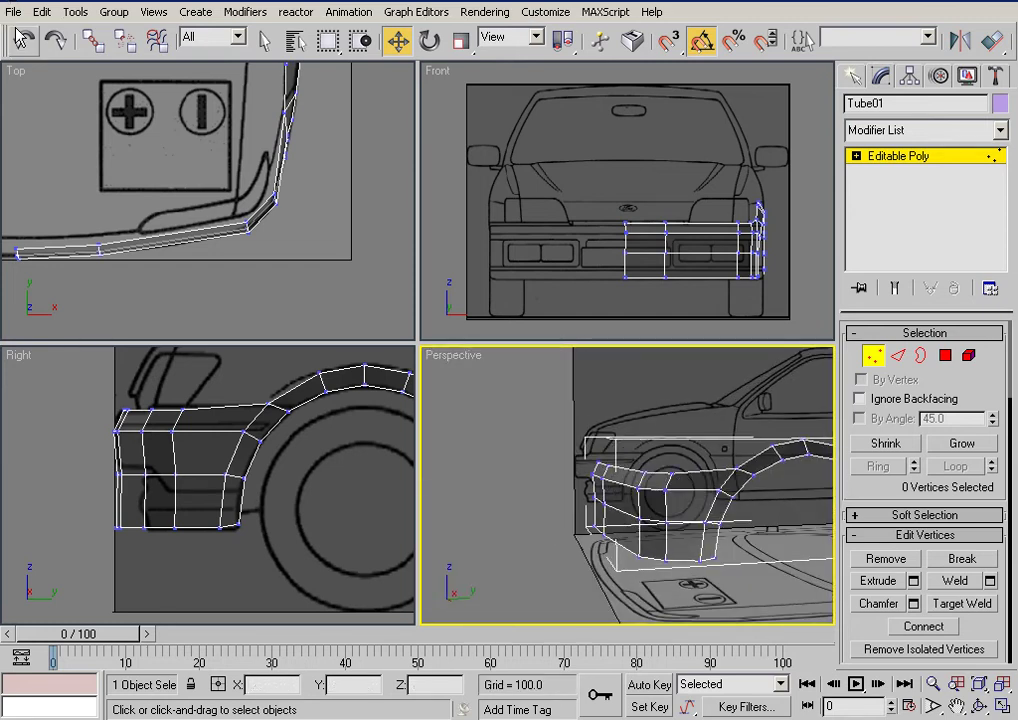
{"action": "left_click", "coordinate": [14, 13]}
{"action": "left_click", "coordinate": [46, 111]}
{"action": "left_click", "coordinate": [285, 232]}
Step: Connect the four long horizontal edges of the side panel with one segment, slide 83, at the door's front line
{"action": "middle_click_drag", "start_coordinate": [253, 389], "coordinate": [95, 487]}
{"action": "scroll", "coordinate": [180, 478], "scroll_direction": "down", "scroll_amount": 2}
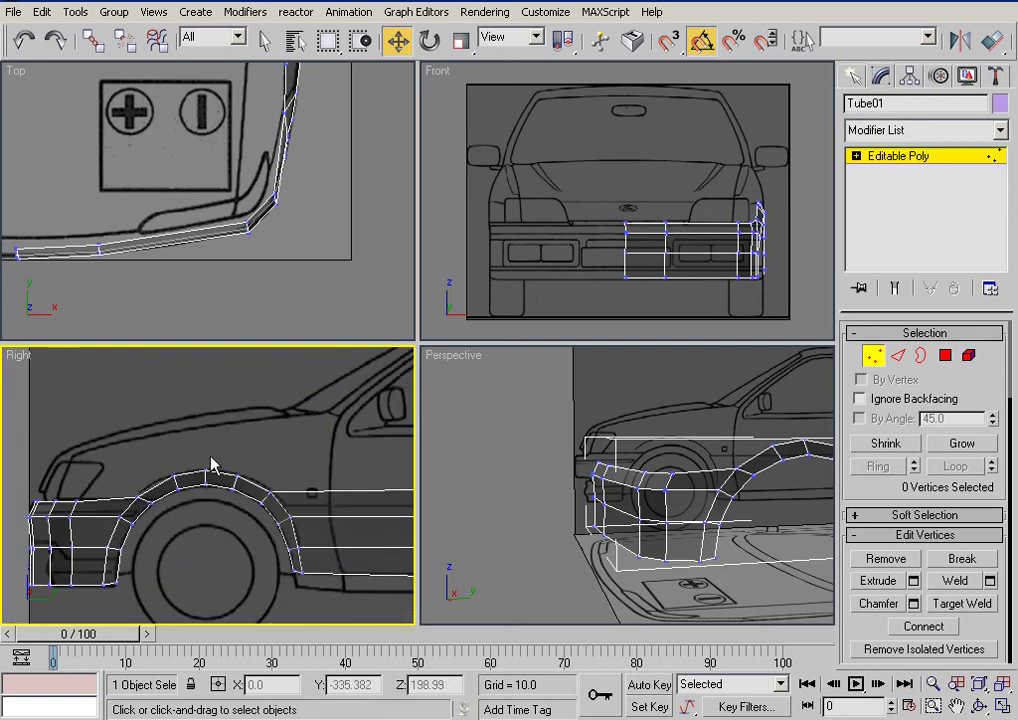
{"action": "left_click", "coordinate": [897, 358]}
{"action": "left_click_drag", "start_coordinate": [392, 447], "coordinate": [397, 585]}
{"action": "middle_click_drag", "start_coordinate": [351, 528], "coordinate": [191, 501]}
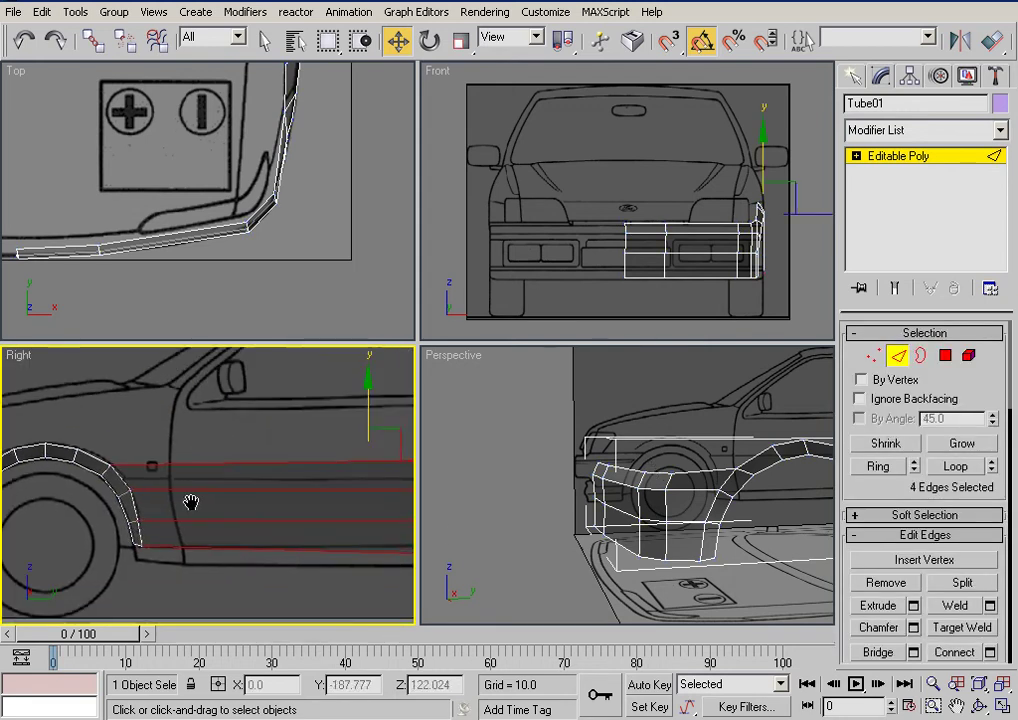
{"action": "left_click", "coordinate": [990, 652]}
{"action": "left_click_drag", "start_coordinate": [627, 353], "coordinate": [603, 303]}
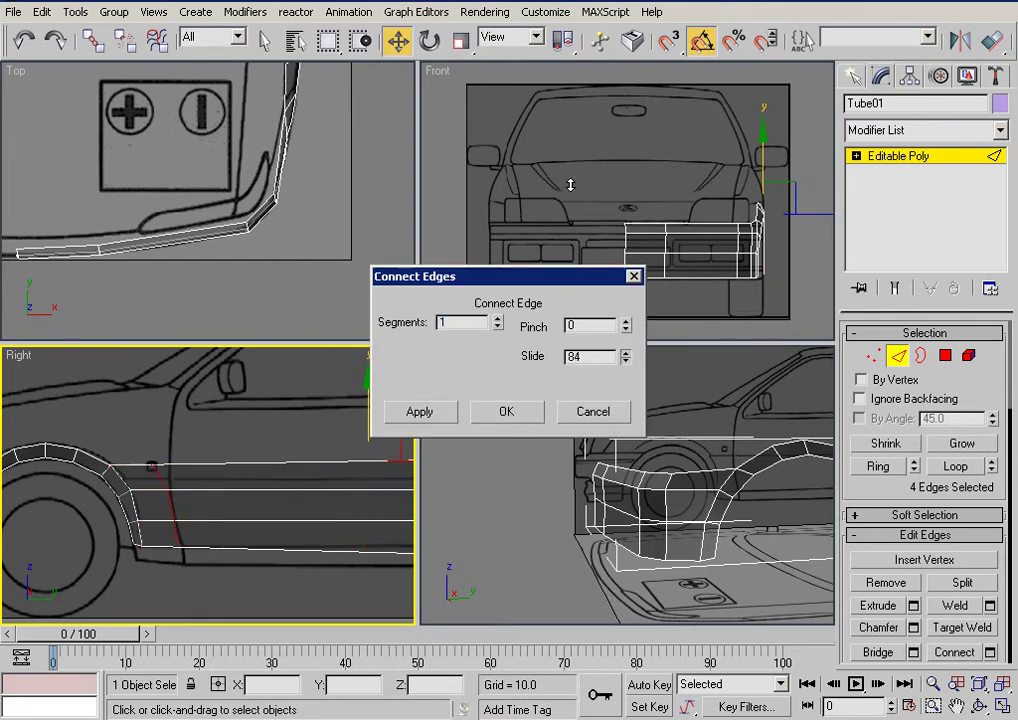
{"action": "left_click_drag", "start_coordinate": [571, 186], "coordinate": [572, 188]}
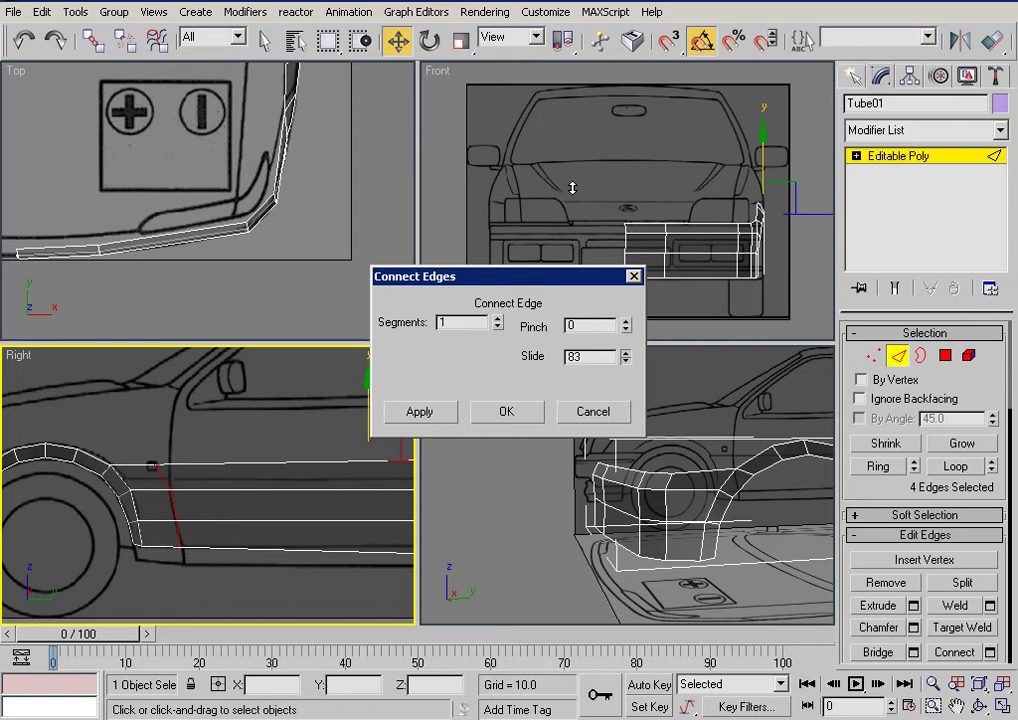
{"action": "left_click", "coordinate": [507, 411]}
Step: Align the new loop's vertices with the door's front shut line in the Right view
{"action": "left_click", "coordinate": [870, 357]}
{"action": "middle_click_drag", "start_coordinate": [274, 449], "coordinate": [268, 424]}
{"action": "left_click_drag", "start_coordinate": [136, 424], "coordinate": [200, 441]}
{"action": "left_click", "coordinate": [257, 423]}
{"action": "scroll", "coordinate": [192, 523], "scroll_direction": "up", "scroll_amount": 3}
{"action": "left_click_drag", "start_coordinate": [122, 494], "coordinate": [179, 510]}
{"action": "left_click_drag", "start_coordinate": [109, 545], "coordinate": [194, 564]}
{"action": "left_click", "coordinate": [206, 585]}
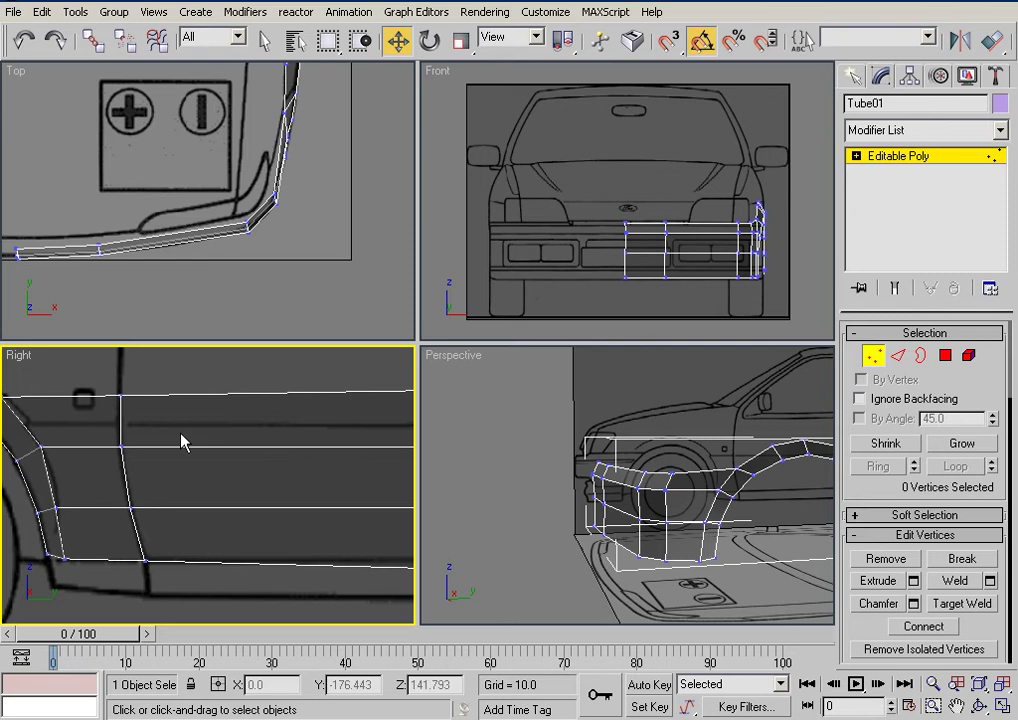
Step: Extrude the three upper outer edges of the front wheel arch upward to start the fender panel
{"action": "scroll", "coordinate": [203, 533], "scroll_direction": "down", "scroll_amount": 5}
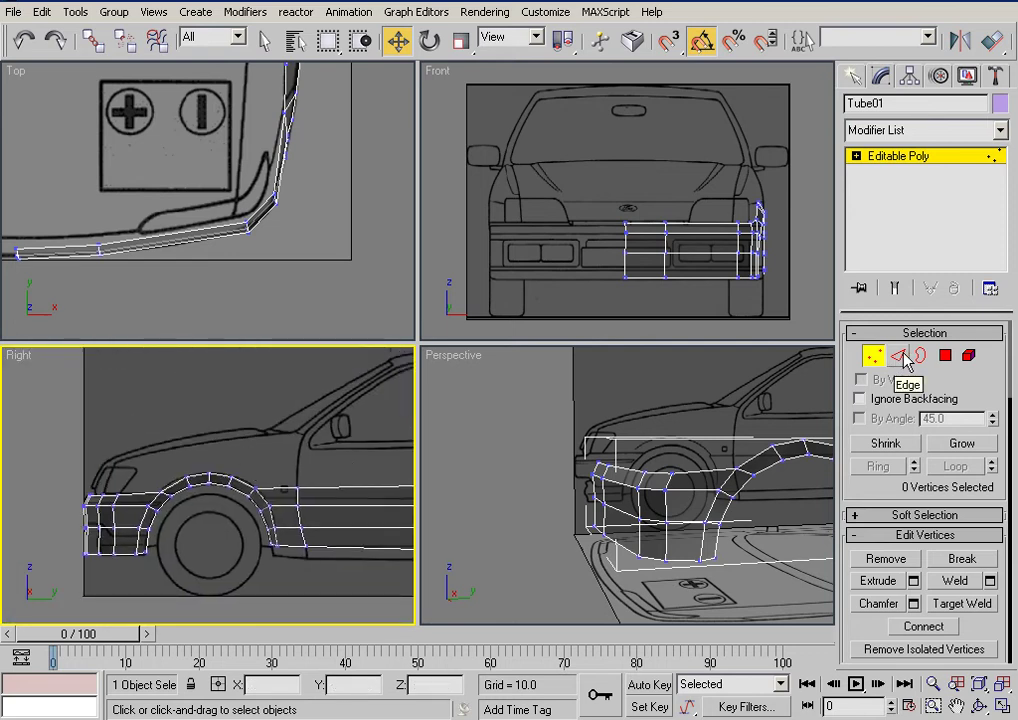
{"action": "left_click", "coordinate": [898, 360]}
{"action": "left_click", "coordinate": [178, 424]}
{"action": "middle_click_drag", "start_coordinate": [147, 438], "coordinate": [270, 450]}
{"action": "middle_click_drag", "start_coordinate": [167, 255], "coordinate": [314, 245]}
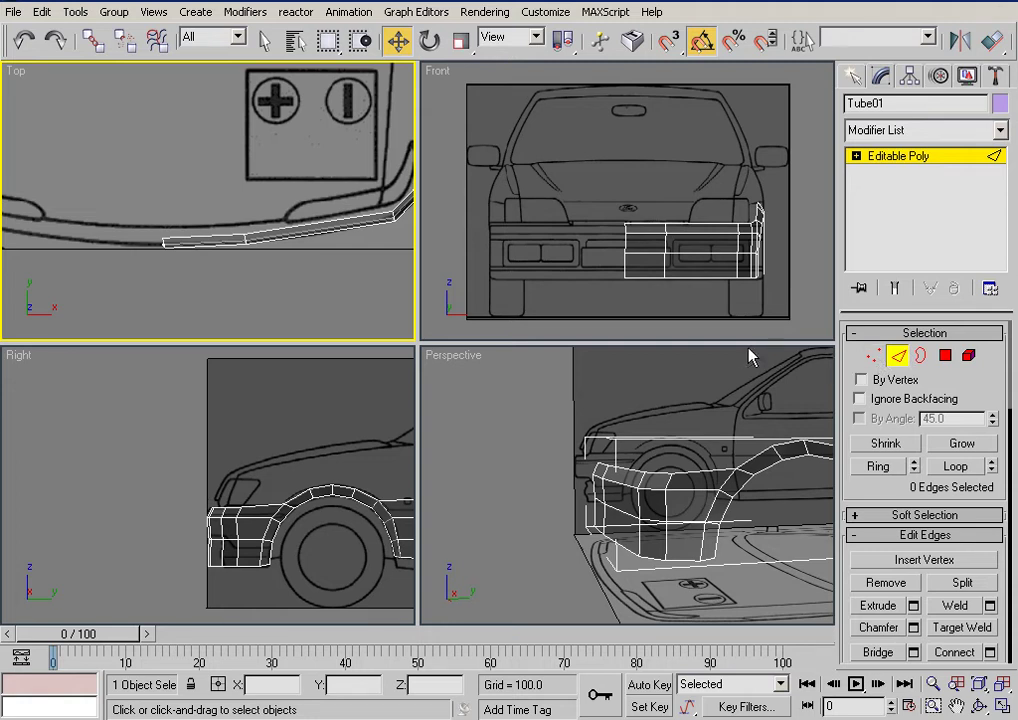
{"action": "scroll", "coordinate": [330, 468], "scroll_direction": "up", "scroll_amount": 6}
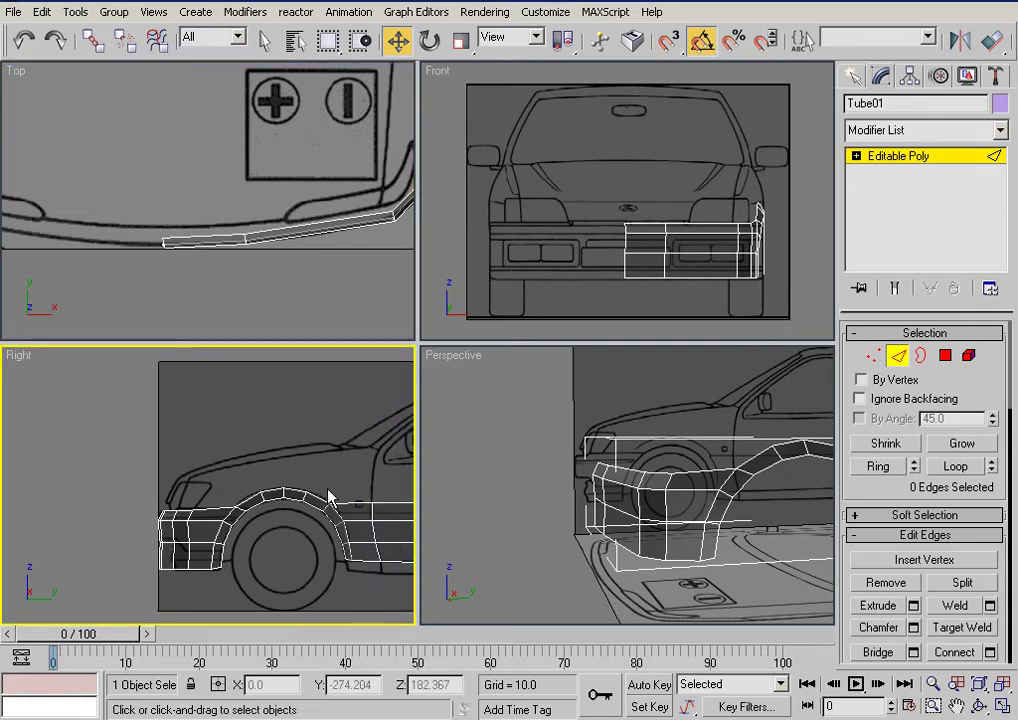
{"action": "left_click", "coordinate": [183, 458]}
{"action": "left_click", "coordinate": [148, 461], "text": "ctrl"}
{"action": "left_click", "coordinate": [143, 457], "text": "ctrl"}
{"action": "left_click_drag", "start_coordinate": [154, 429], "coordinate": [152, 364], "text": "shift"}
Step: Raise the rearmost and frontmost top vertices of the fender strip so its upper edge follows the bonnet line
{"action": "left_click", "coordinate": [872, 356]}
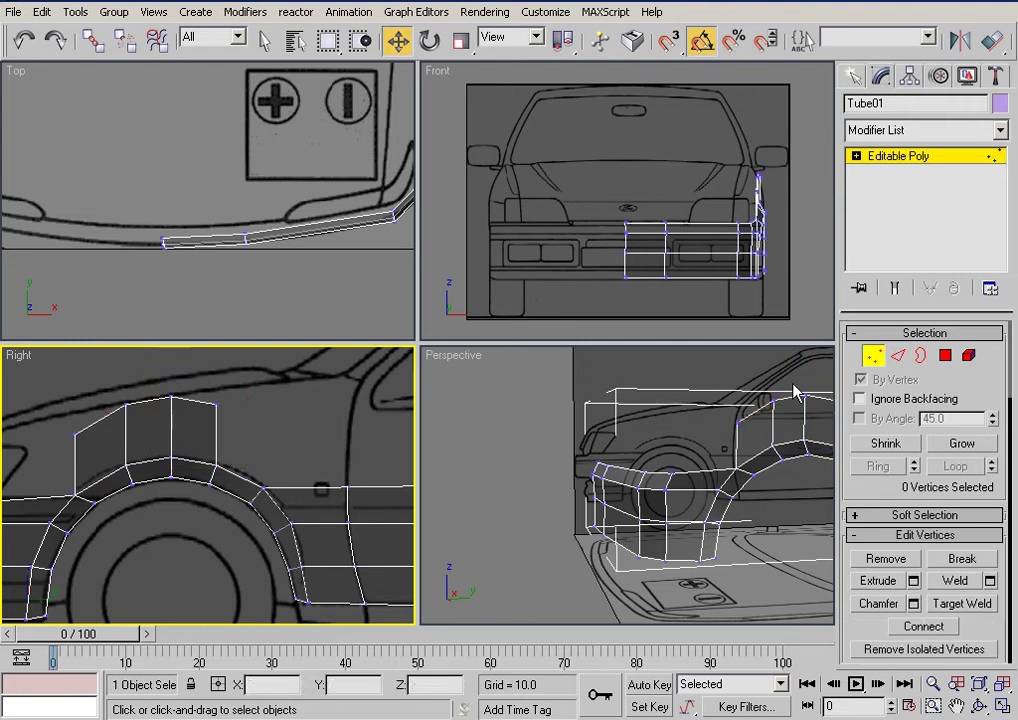
{"action": "left_click", "coordinate": [895, 358]}
{"action": "left_click", "coordinate": [873, 380]}
{"action": "left_click", "coordinate": [873, 357]}
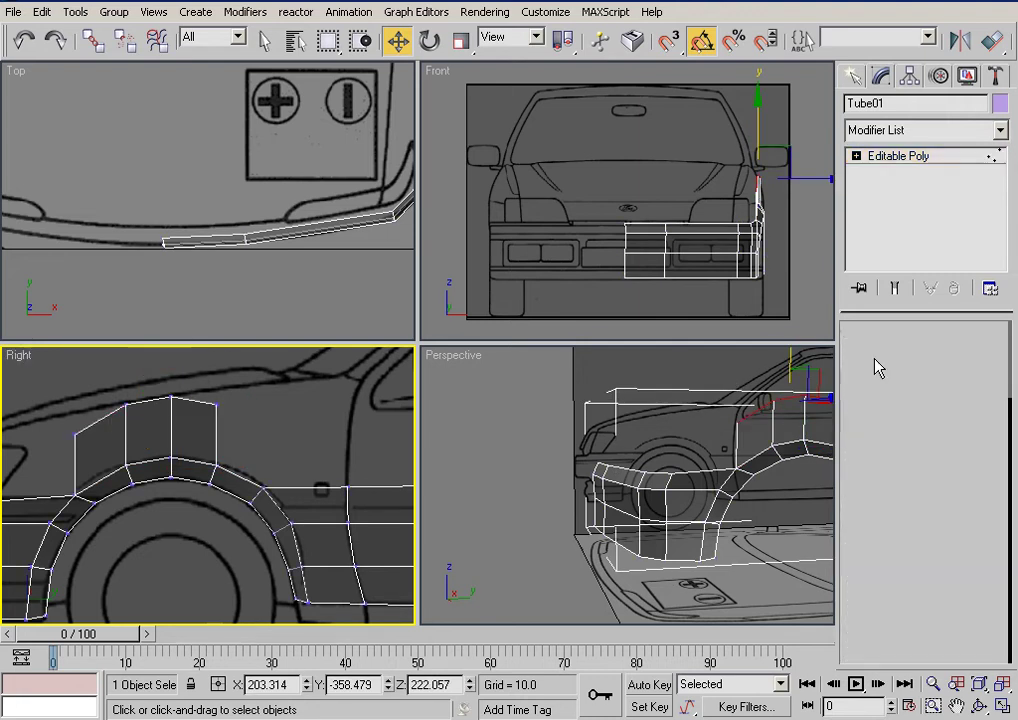
{"action": "left_click_drag", "start_coordinate": [199, 385], "coordinate": [233, 419]}
{"action": "left_click_drag", "start_coordinate": [216, 360], "coordinate": [216, 347]}
{"action": "middle_click_drag", "start_coordinate": [144, 383], "coordinate": [241, 384]}
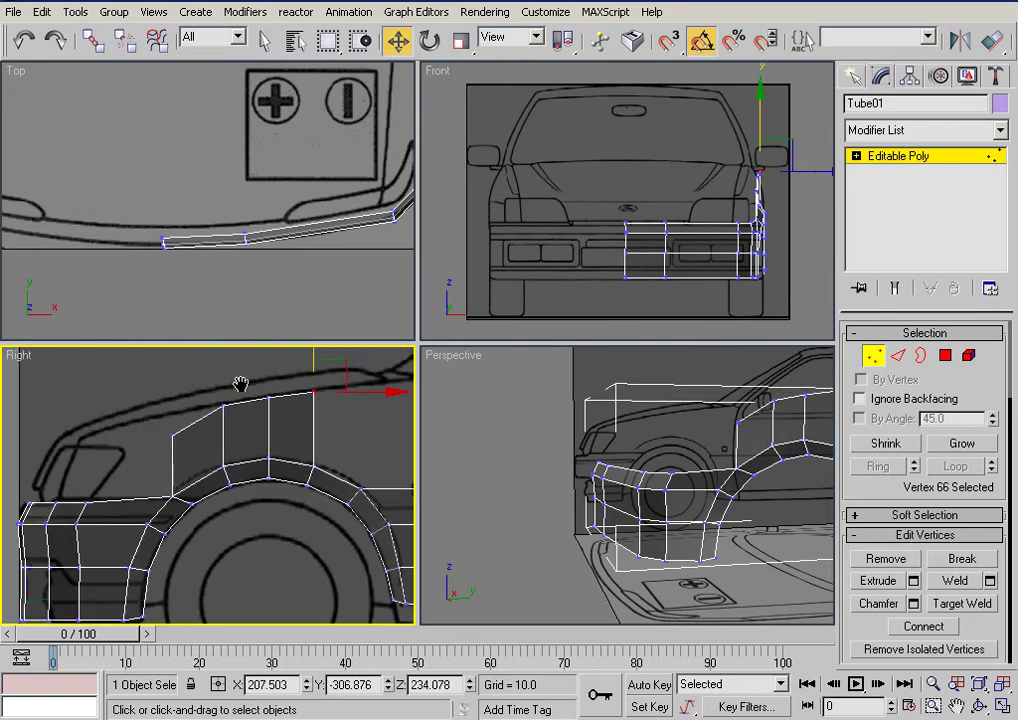
{"action": "left_click", "coordinate": [172, 435]}
{"action": "left_click_drag", "start_coordinate": [170, 390], "coordinate": [167, 374]}
{"action": "left_click", "coordinate": [132, 378]}
Step: Move the four top fender vertices inward to the bonnet seam in the Top view and adjust the front one slightly
{"action": "left_click_drag", "start_coordinate": [98, 377], "coordinate": [345, 424]}
{"action": "middle_click_drag", "start_coordinate": [319, 213], "coordinate": [139, 358]}
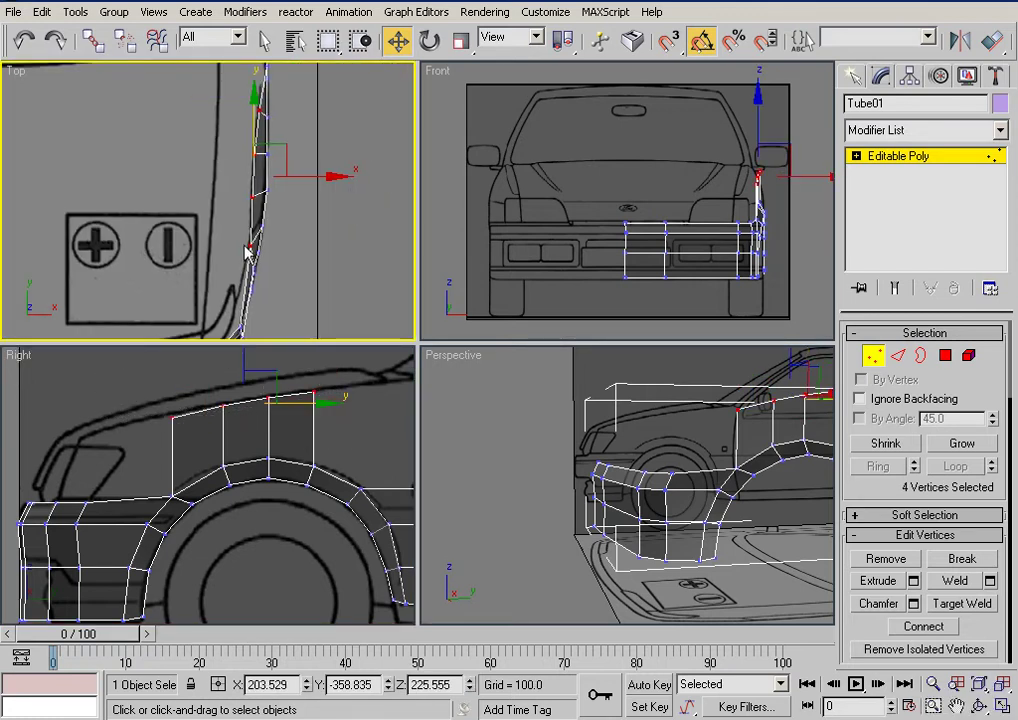
{"action": "left_click_drag", "start_coordinate": [312, 177], "coordinate": [275, 177]}
{"action": "left_click", "coordinate": [302, 207]}
{"action": "left_click_drag", "start_coordinate": [187, 96], "coordinate": [278, 112]}
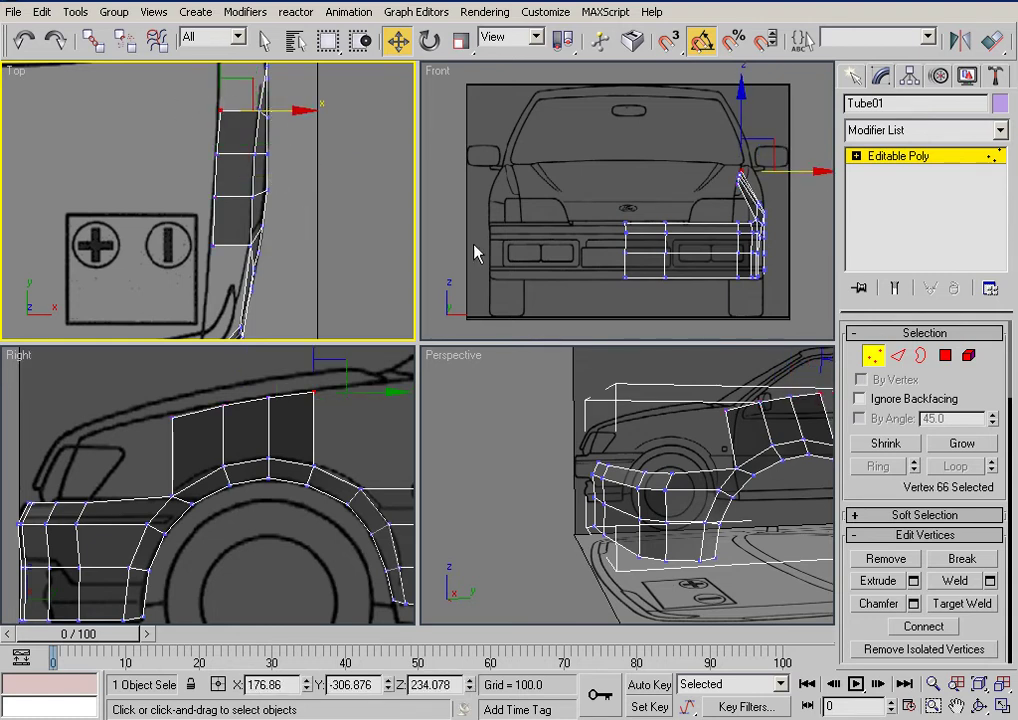
{"action": "left_click", "coordinate": [214, 246]}
{"action": "left_click_drag", "start_coordinate": [258, 246], "coordinate": [257, 246]}
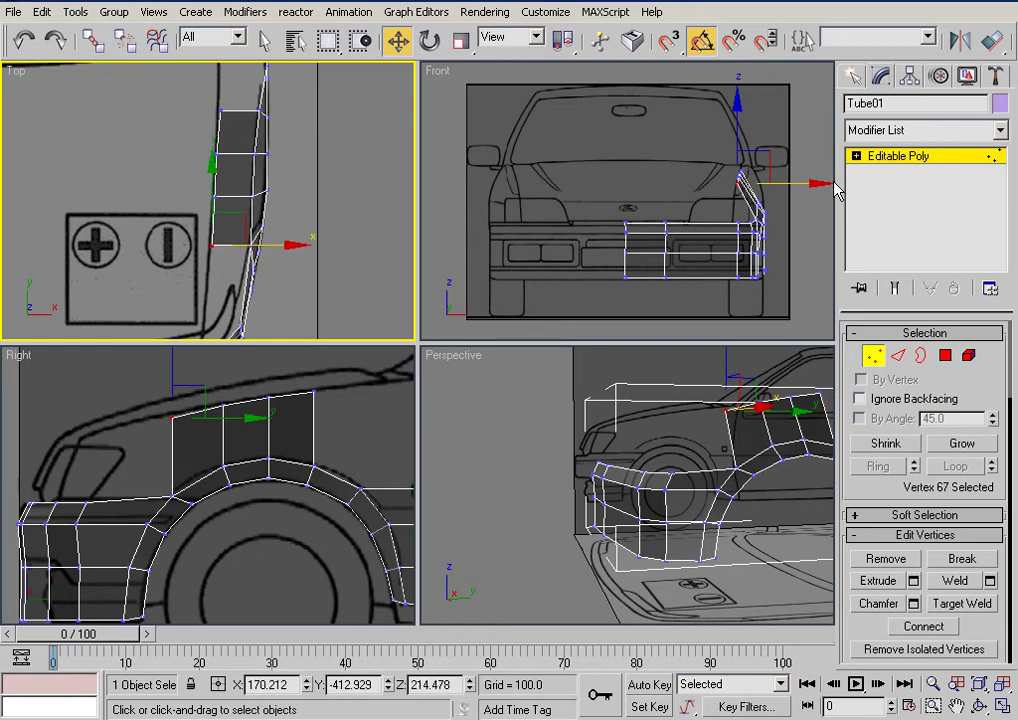
{"action": "scroll", "coordinate": [804, 228], "scroll_direction": "up", "scroll_amount": 4}
{"action": "middle_click_drag", "start_coordinate": [806, 224], "coordinate": [427, 219]}
{"action": "left_click", "coordinate": [535, 199]}
{"action": "middle_click_drag", "start_coordinate": [539, 169], "coordinate": [589, 179]}
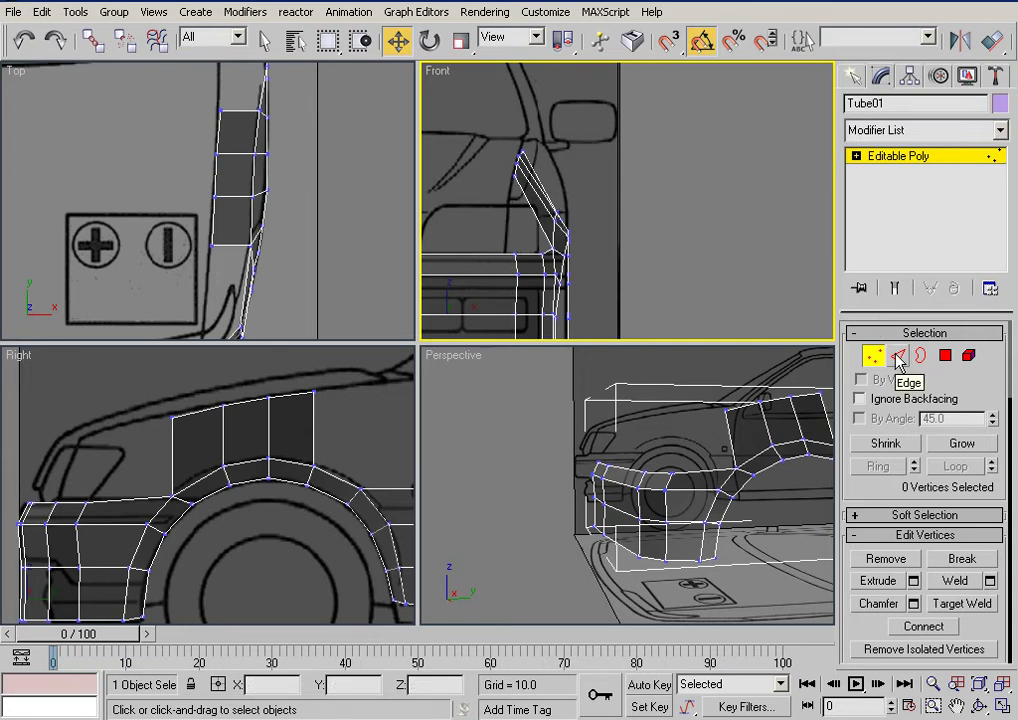
Step: Extrude the two edges between the rear of the wheel arch and the door line upward
{"action": "middle_click_drag", "start_coordinate": [263, 404], "coordinate": [160, 413]}
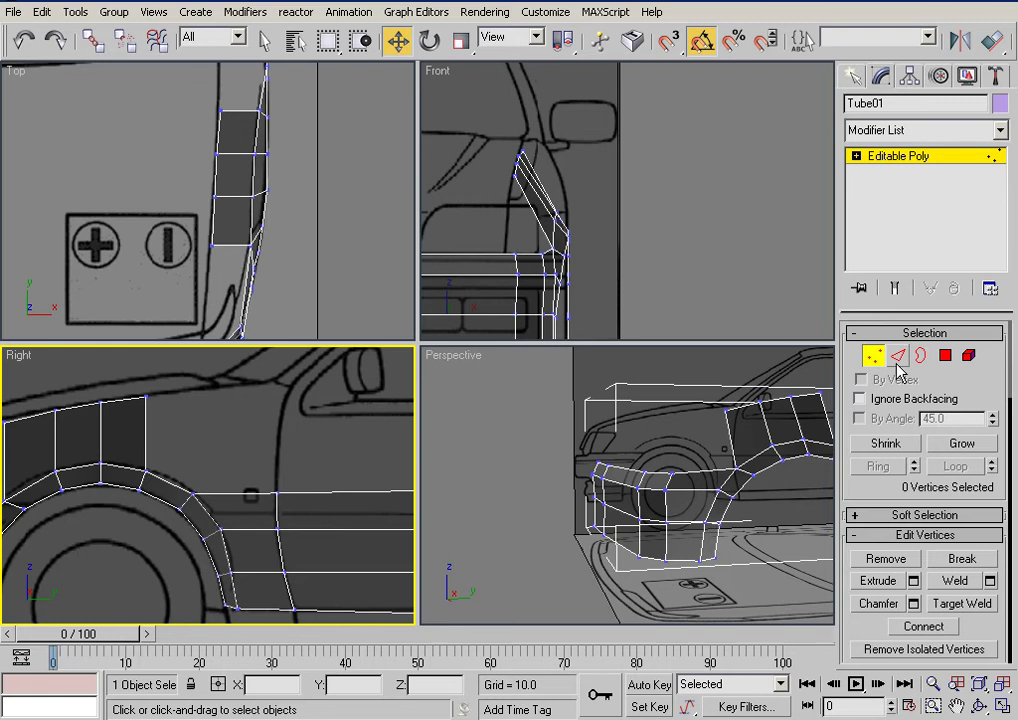
{"action": "left_click", "coordinate": [898, 355]}
{"action": "left_click", "coordinate": [244, 491]}
{"action": "left_click", "coordinate": [185, 495], "text": "ctrl"}
{"action": "left_click_drag", "start_coordinate": [203, 437], "coordinate": [207, 372], "text": "shift"}
{"action": "left_click", "coordinate": [243, 386]}
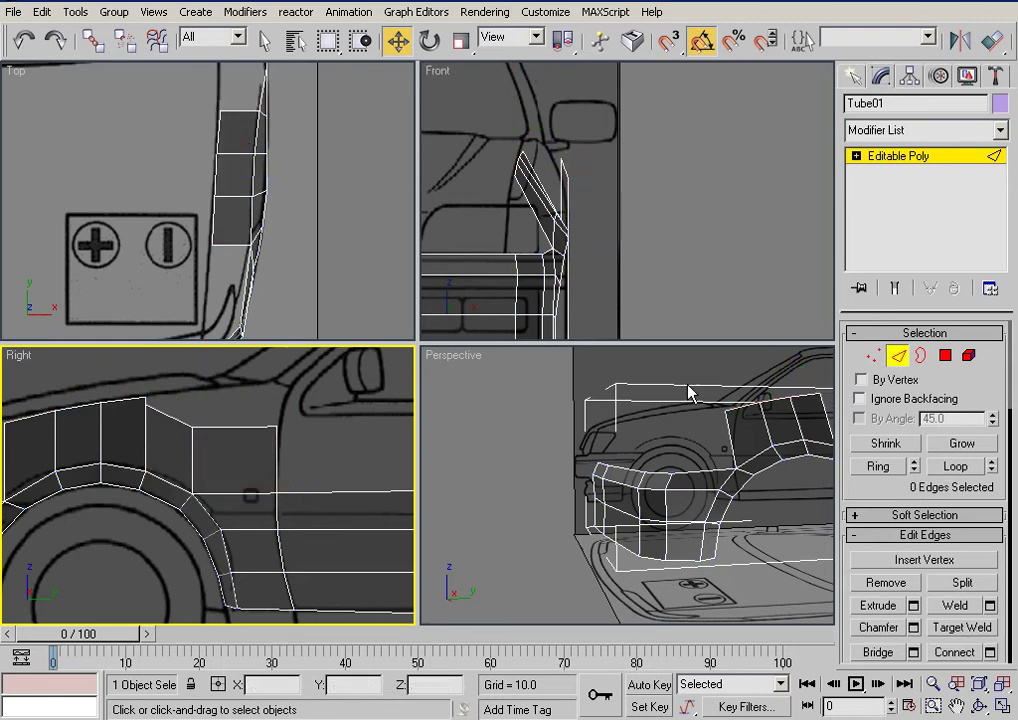
Step: Target-weld the duplicate top corner vertices where the rear fender section meets the front one
{"action": "left_click", "coordinate": [872, 356]}
{"action": "left_click", "coordinate": [962, 603]}
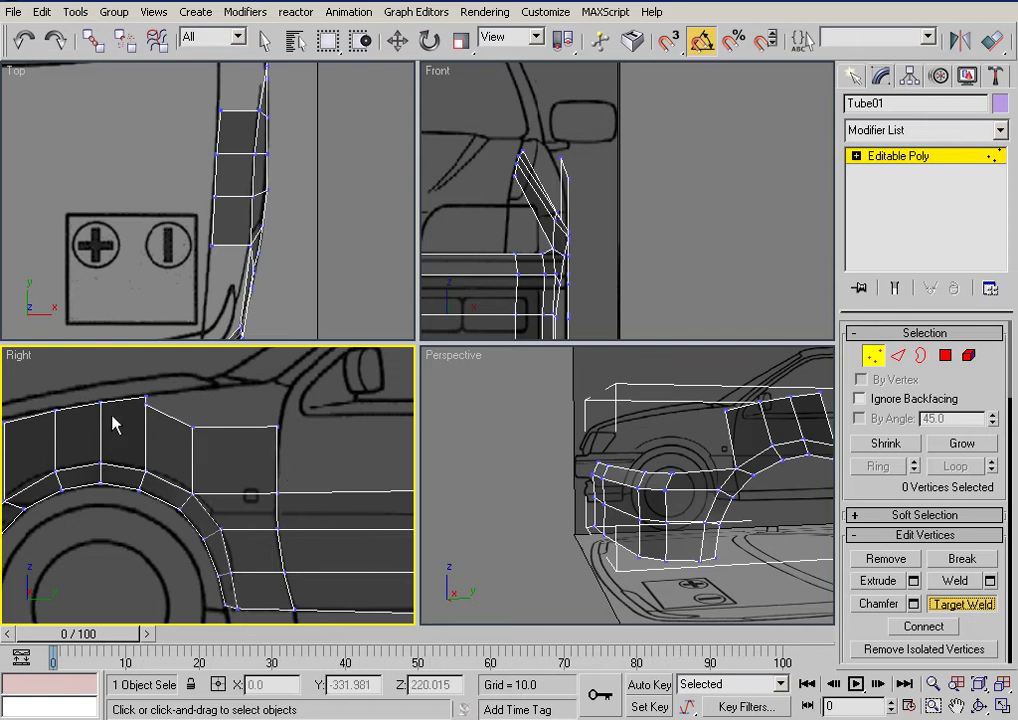
{"action": "left_click", "coordinate": [145, 396]}
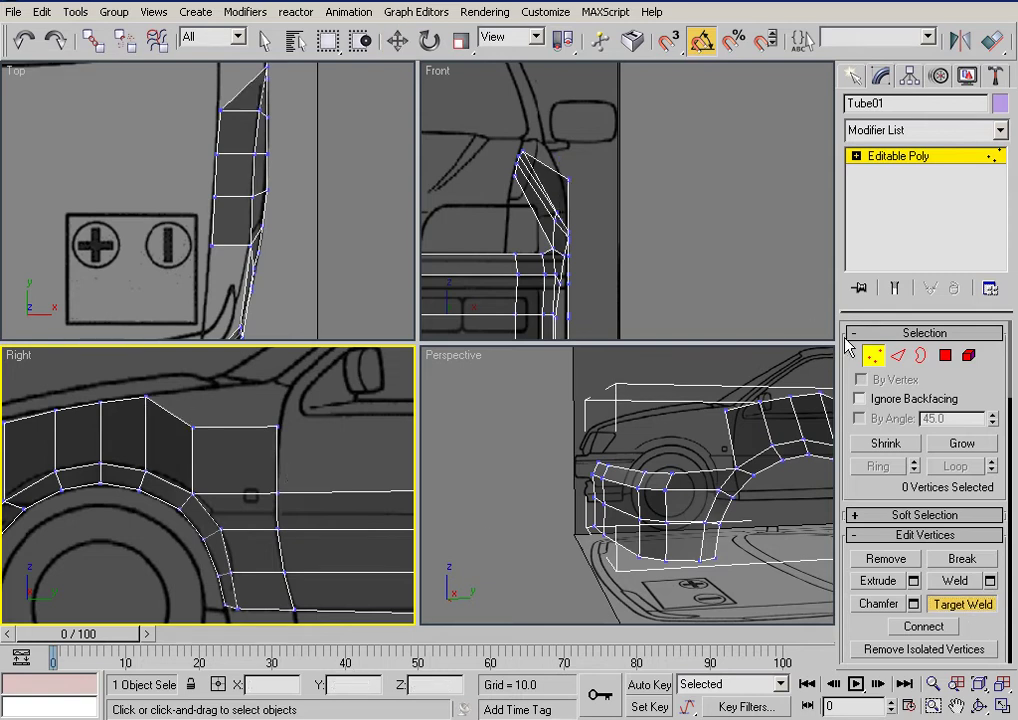
Step: Move the two rear top fender vertices up to the bonnet line and the windscreen base in the Right view
{"action": "left_click", "coordinate": [397, 40]}
{"action": "left_click_drag", "start_coordinate": [187, 417], "coordinate": [213, 441]}
{"action": "left_click", "coordinate": [194, 361]}
{"action": "left_click_drag", "start_coordinate": [219, 453], "coordinate": [220, 455]}
{"action": "left_click_drag", "start_coordinate": [193, 385], "coordinate": [201, 347]}
{"action": "left_click_drag", "start_coordinate": [256, 398], "coordinate": [286, 341]}
{"action": "left_click_drag", "start_coordinate": [319, 385], "coordinate": [329, 387]}
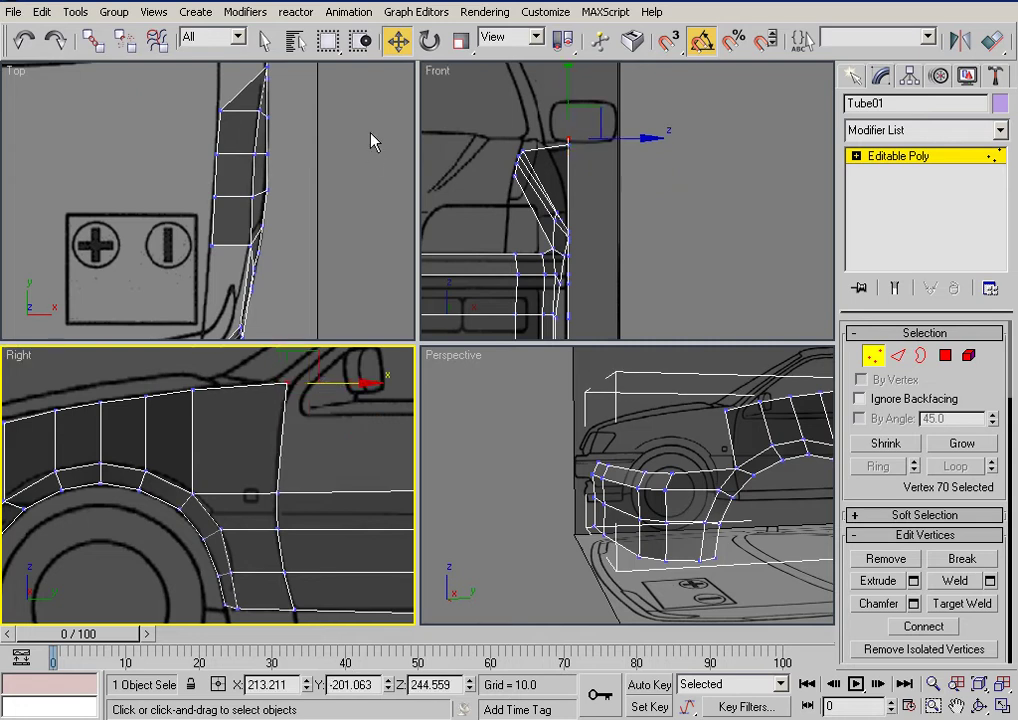
{"action": "middle_click_drag", "start_coordinate": [370, 135], "coordinate": [359, 257]}
{"action": "left_click", "coordinate": [321, 374]}
{"action": "left_click", "coordinate": [346, 366]}
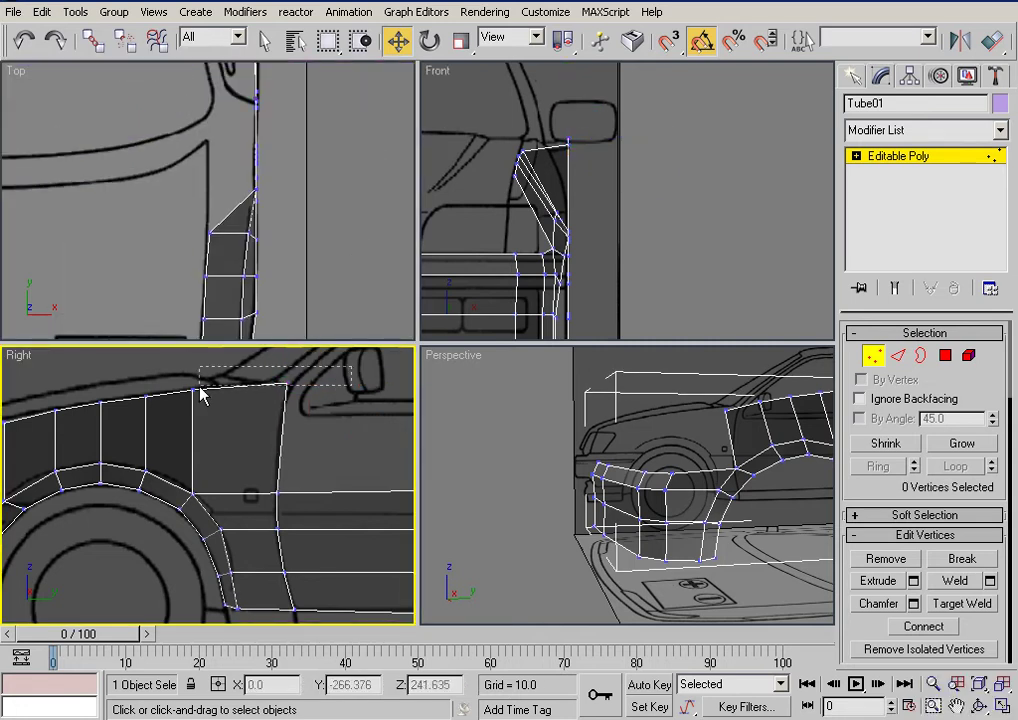
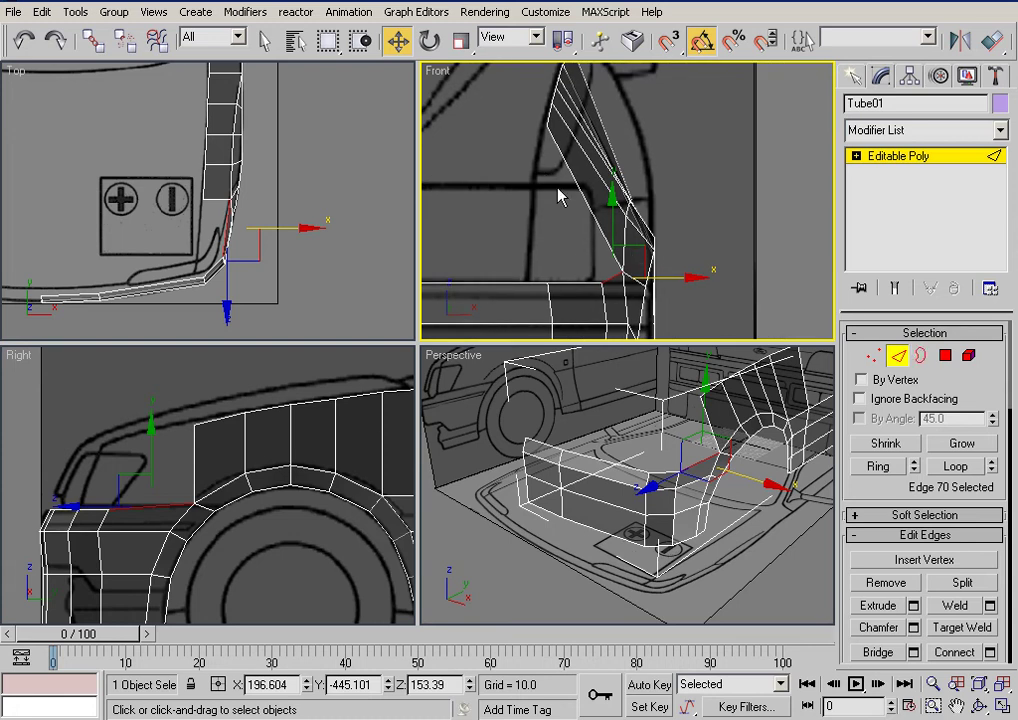
Step: Connect the fender's ring of six vertical edges with one segment and move the new loop outward and up in the Front view
{"action": "left_click", "coordinate": [290, 443]}
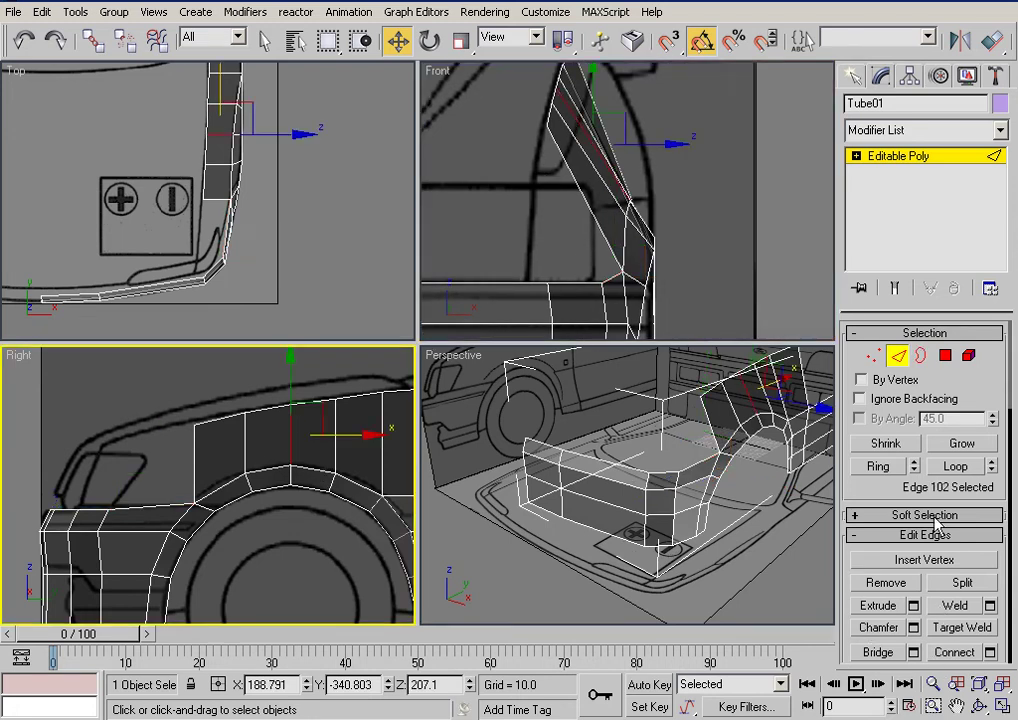
{"action": "left_click", "coordinate": [878, 466]}
{"action": "left_click", "coordinate": [990, 652]}
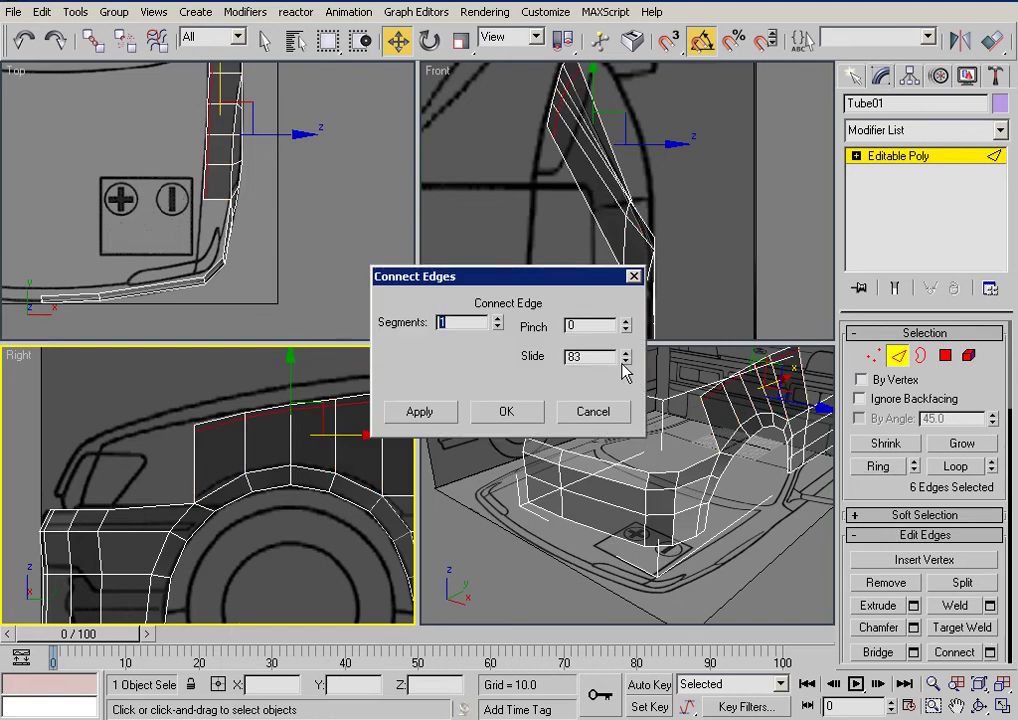
{"action": "left_click", "coordinate": [521, 410]}
{"action": "middle_click_drag", "start_coordinate": [671, 188], "coordinate": [620, 220]}
{"action": "left_click_drag", "start_coordinate": [577, 157], "coordinate": [587, 148]}
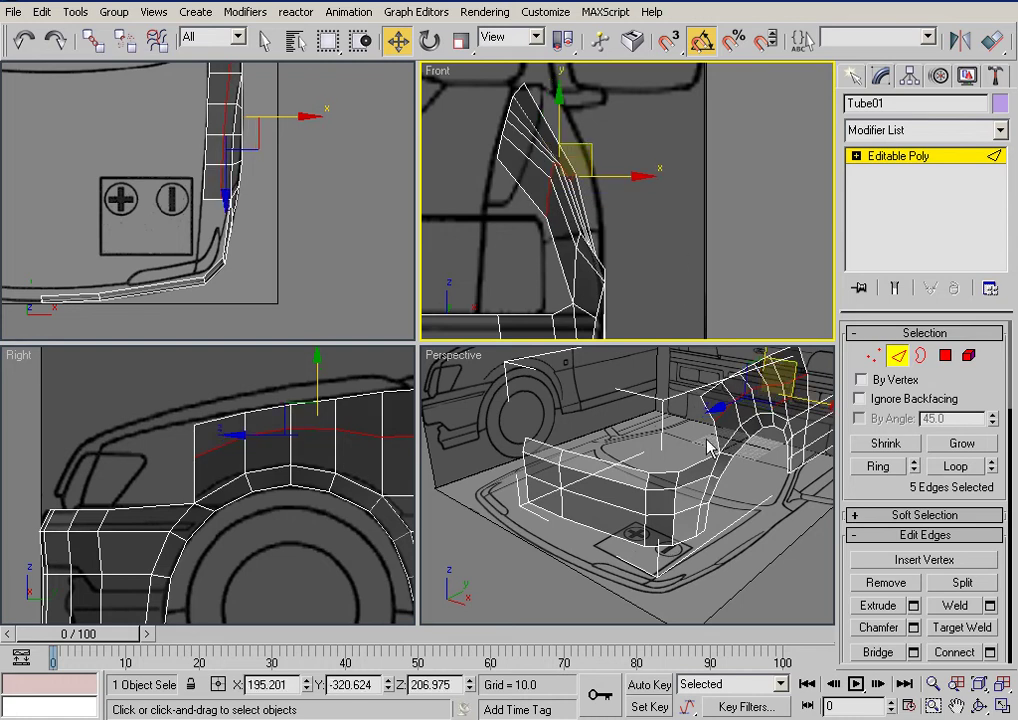
{"action": "left_click", "coordinate": [734, 543]}
{"action": "middle_click_drag", "start_coordinate": [734, 543], "coordinate": [682, 513], "text": "alt"}
{"action": "middle_click_drag", "start_coordinate": [277, 236], "coordinate": [277, 229]}
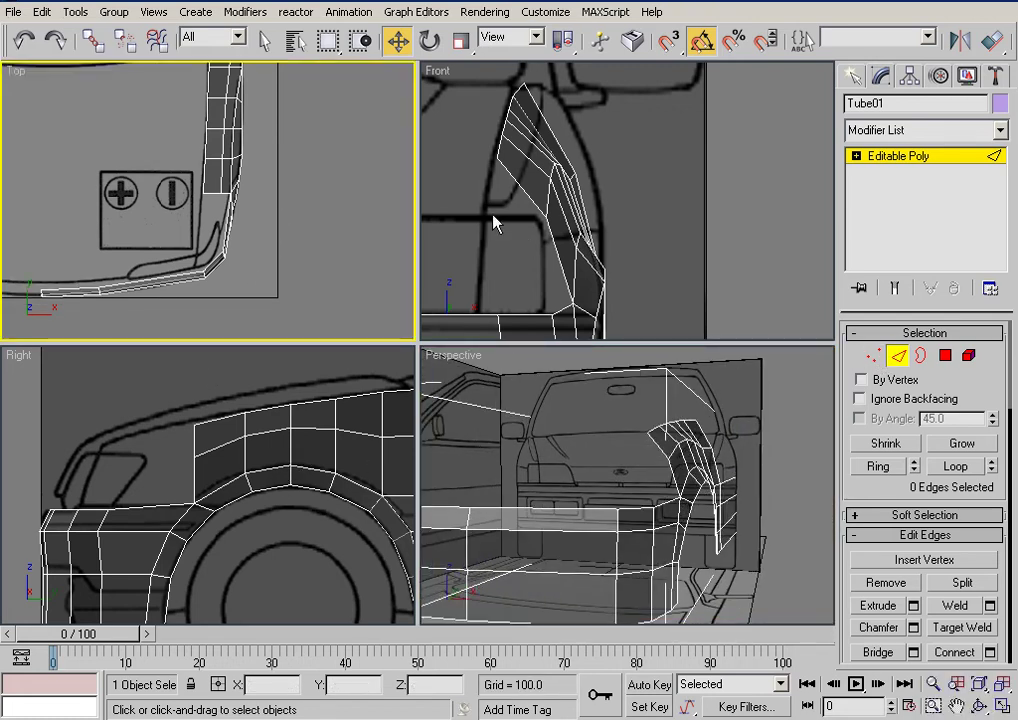
{"action": "left_click", "coordinate": [194, 435]}
{"action": "left_click", "coordinate": [194, 482], "text": "ctrl"}
{"action": "left_click_drag", "start_coordinate": [235, 459], "coordinate": [189, 468]}
{"action": "key", "text": "ctrl+z"}
{"action": "key", "text": "ctrl+z"}
{"action": "key", "text": "ctrl+z"}
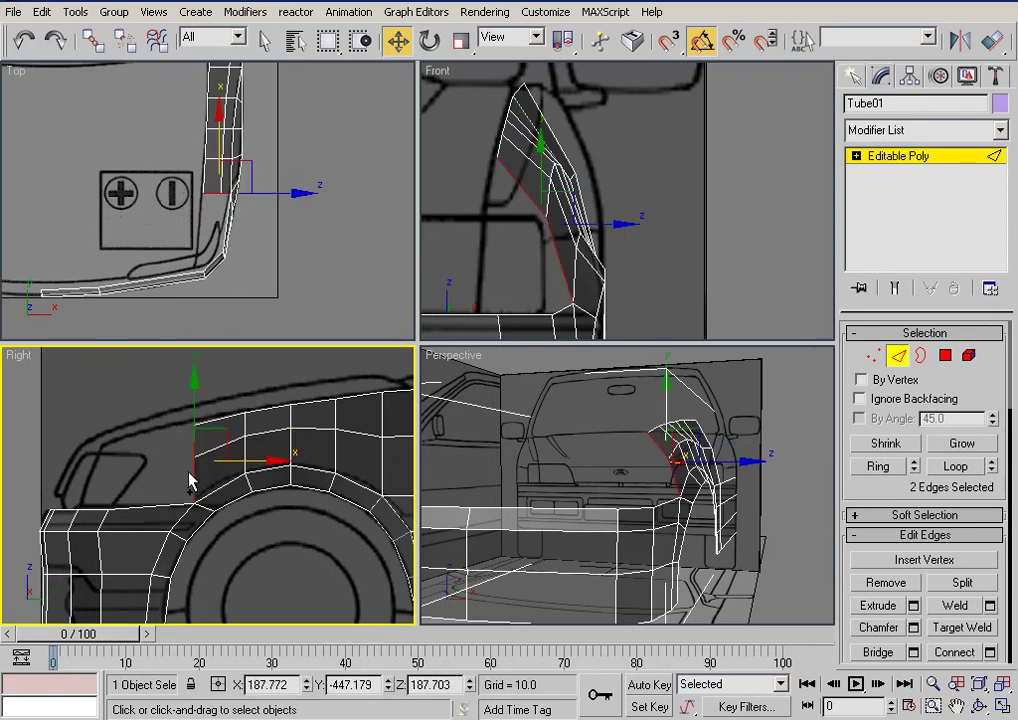
Step: Extrude the fender's two front vertical edges forward to the headlight in the Right view
{"action": "left_click", "coordinate": [194, 474]}
{"action": "left_click", "coordinate": [193, 447], "text": "ctrl"}
{"action": "left_click_drag", "start_coordinate": [250, 461], "coordinate": [188, 429], "text": "shift"}
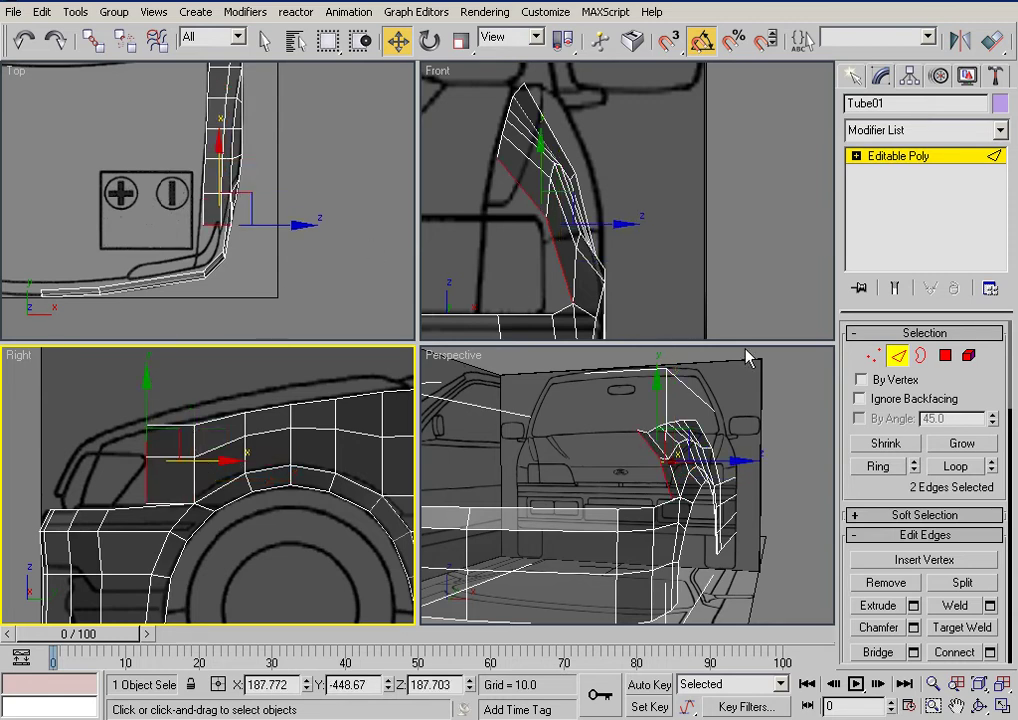
Step: Move the three front fender vertices inward in the Top view, fitting the upper two to the bonnet and headlight outlines
{"action": "left_click", "coordinate": [873, 355]}
{"action": "scroll", "coordinate": [268, 216], "scroll_direction": "up", "scroll_amount": 6}
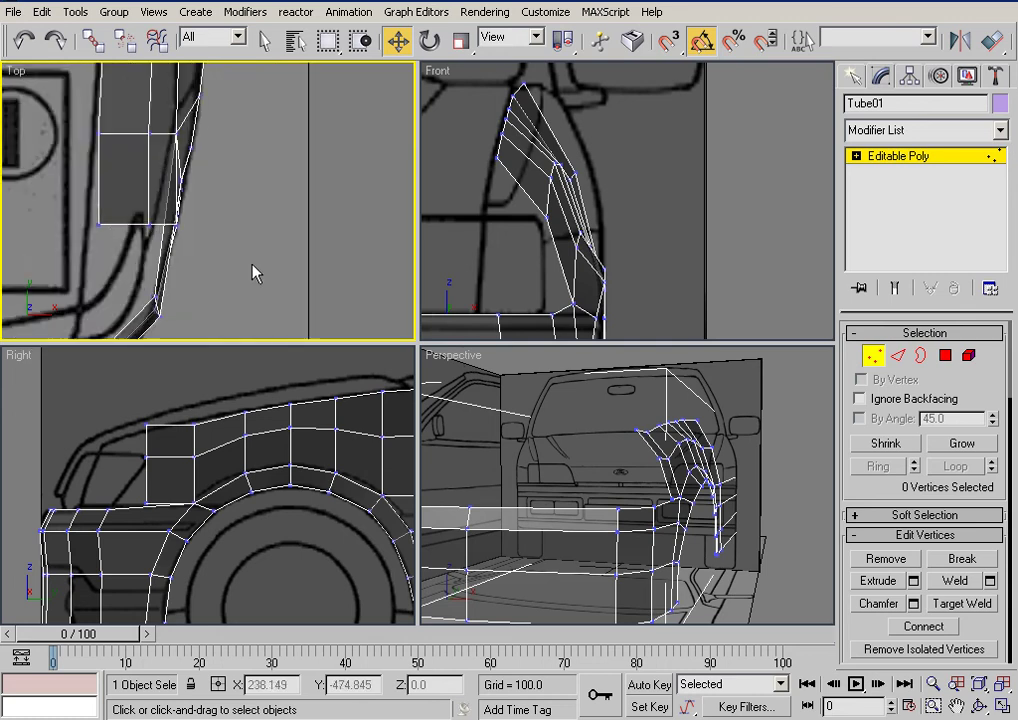
{"action": "left_click", "coordinate": [122, 236]}
{"action": "left_click_drag", "start_coordinate": [138, 200], "coordinate": [123, 185]}
{"action": "left_click", "coordinate": [26, 211]}
{"action": "left_click_drag", "start_coordinate": [26, 211], "coordinate": [79, 251]}
{"action": "left_click_drag", "start_coordinate": [61, 205], "coordinate": [46, 192]}
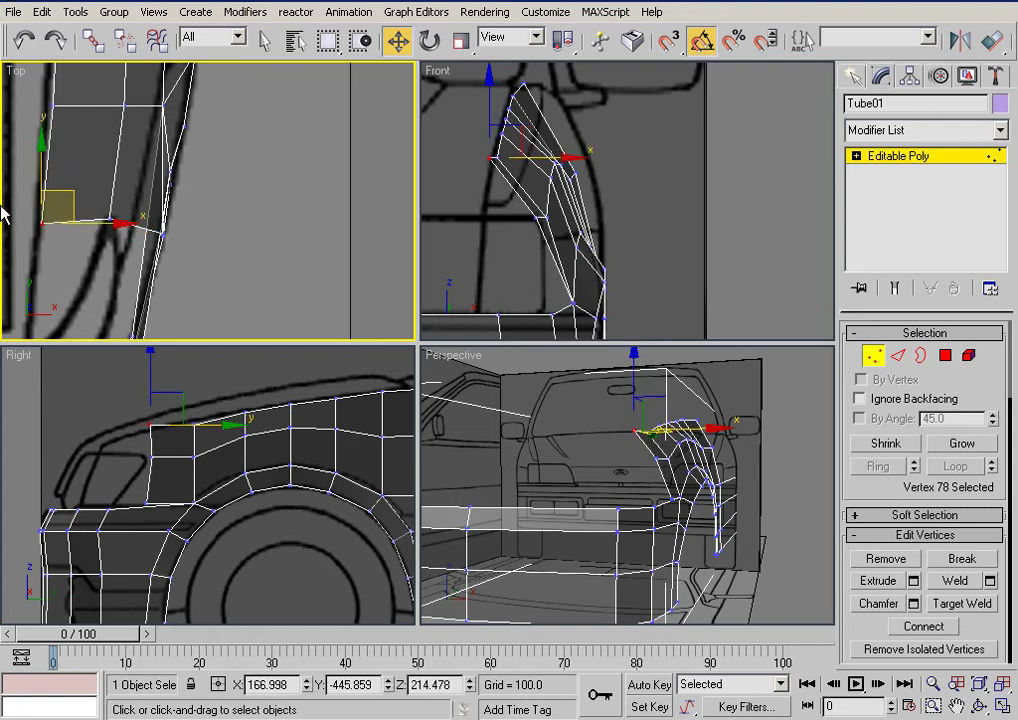
{"action": "left_click", "coordinate": [147, 503]}
{"action": "middle_click_drag", "start_coordinate": [164, 266], "coordinate": [164, 258]}
{"action": "left_click_drag", "start_coordinate": [218, 229], "coordinate": [200, 229]}
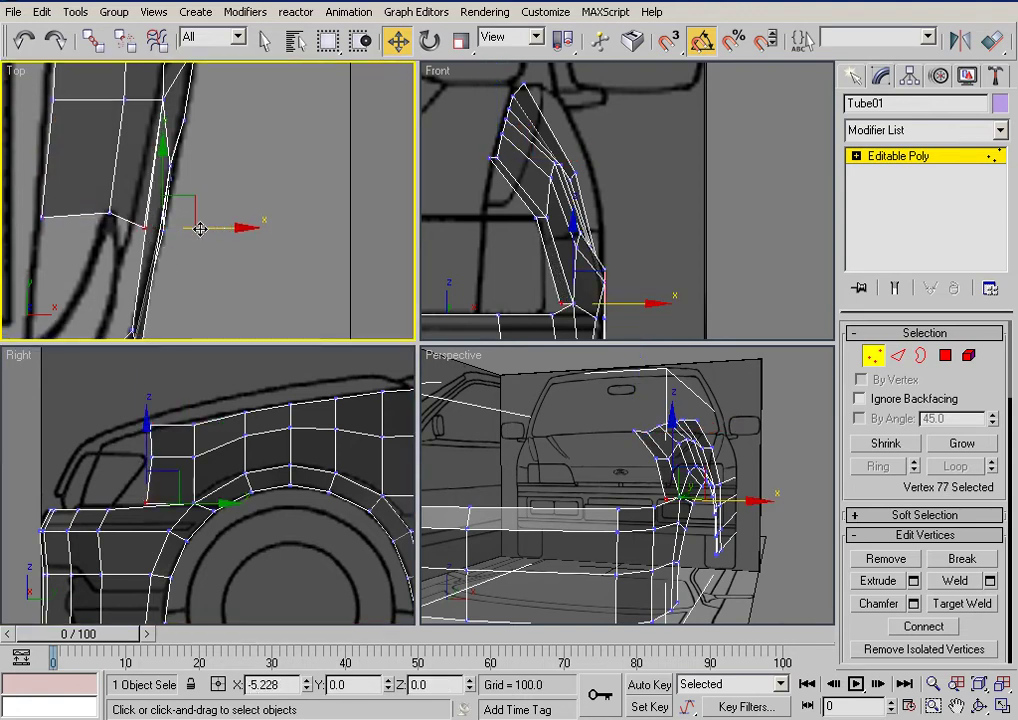
{"action": "left_click", "coordinate": [195, 395]}
Step: Connect the ring of four horizontal edges on the bumper's side with one segment and move the new loop slightly outward in the Top view
{"action": "middle_click_drag", "start_coordinate": [195, 462], "coordinate": [200, 387]}
{"action": "scroll", "coordinate": [178, 458], "scroll_direction": "up", "scroll_amount": 2}
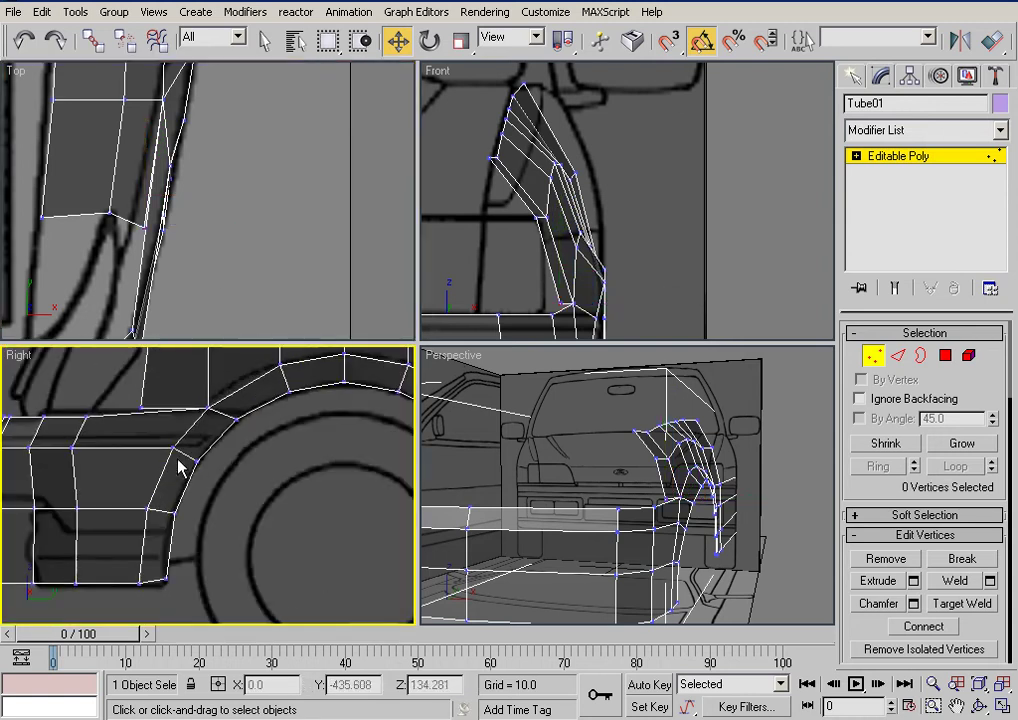
{"action": "left_click", "coordinate": [898, 355]}
{"action": "left_click", "coordinate": [145, 451]}
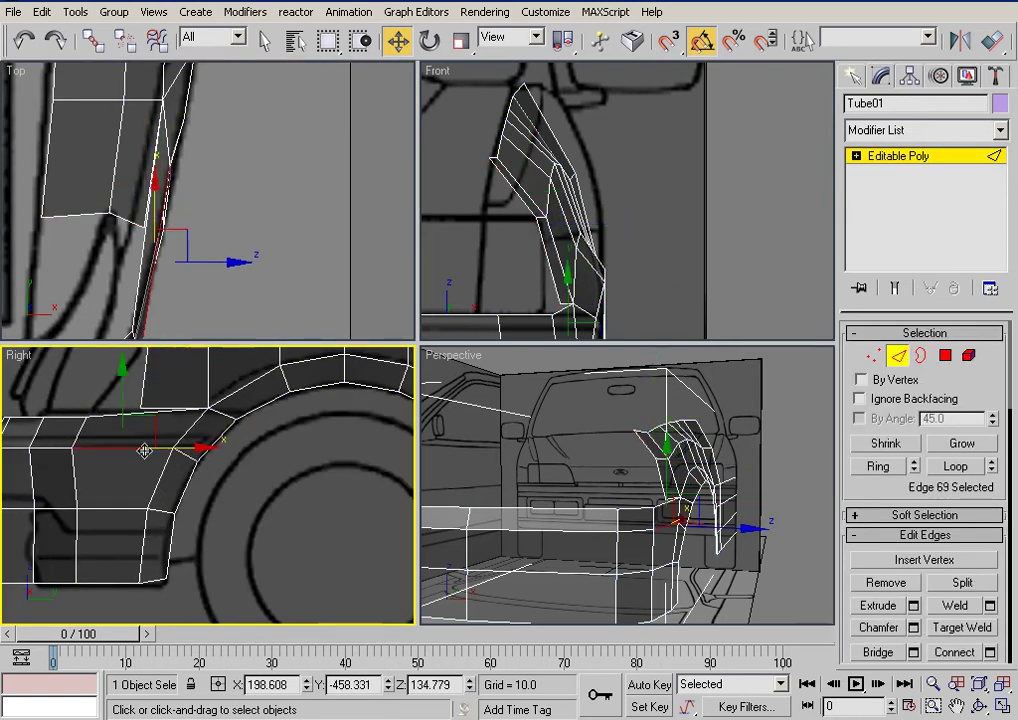
{"action": "left_click", "coordinate": [880, 466]}
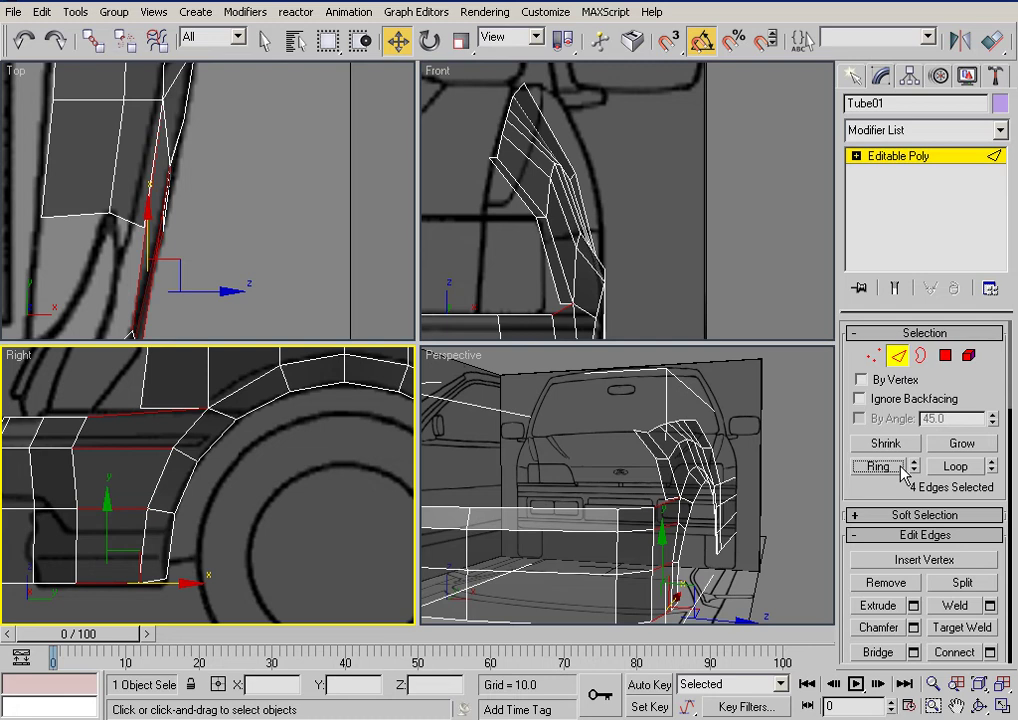
{"action": "left_click", "coordinate": [990, 652]}
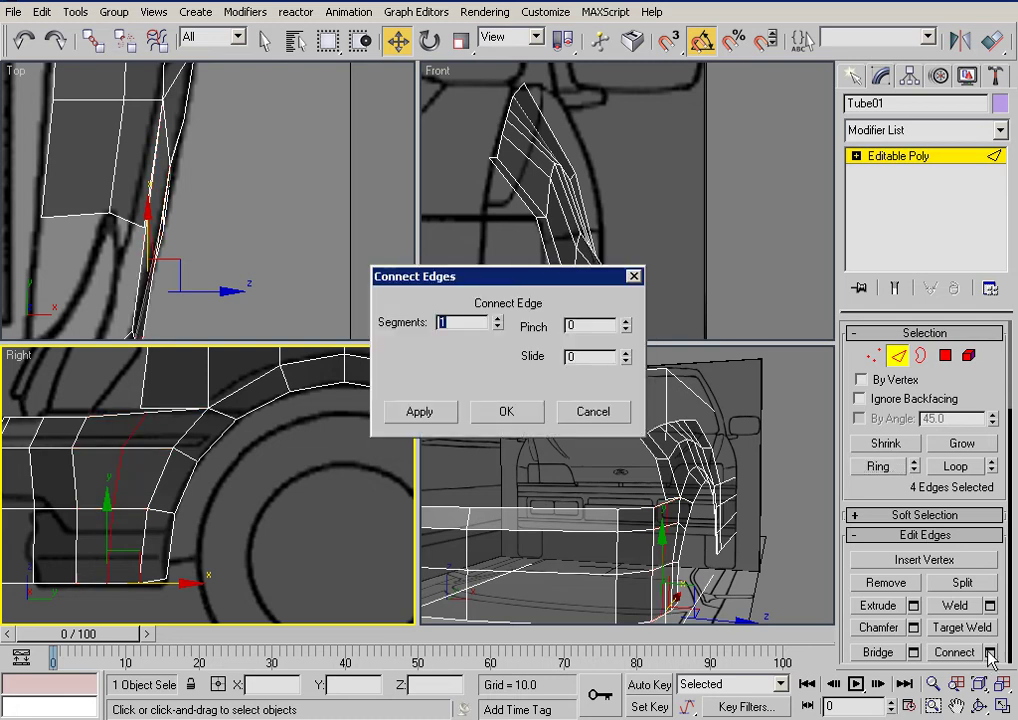
{"action": "left_click", "coordinate": [506, 411]}
{"action": "middle_click_drag", "start_coordinate": [235, 292], "coordinate": [254, 197]}
{"action": "left_click_drag", "start_coordinate": [228, 174], "coordinate": [235, 173]}
{"action": "left_click", "coordinate": [292, 201]}
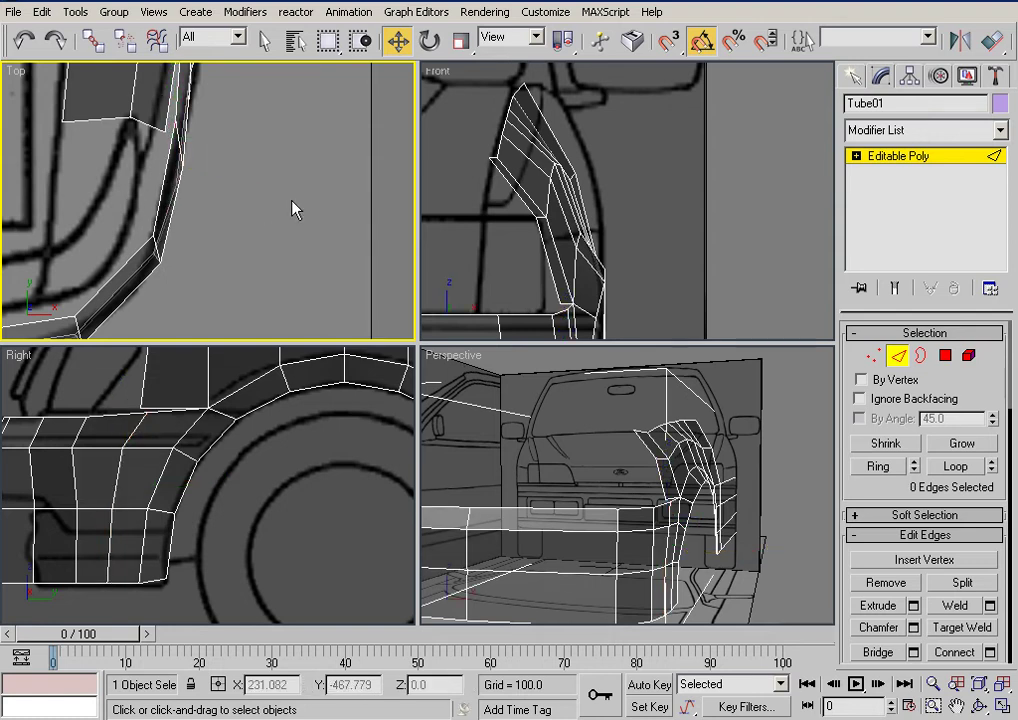
Step: Target-weld the fender's lower front vertex to the adjacent vertex on the bumper's top edge
{"action": "left_click", "coordinate": [874, 357]}
{"action": "left_click", "coordinate": [962, 603]}
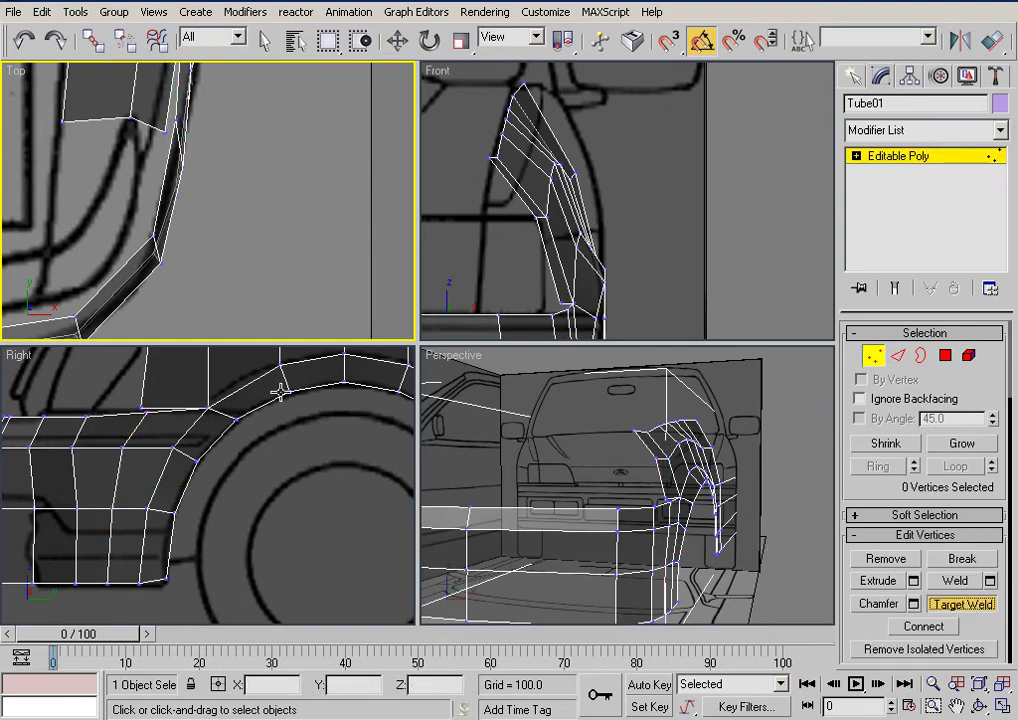
{"action": "left_click", "coordinate": [142, 404]}
{"action": "left_click", "coordinate": [146, 412]}
{"action": "middle_click_drag", "start_coordinate": [142, 367], "coordinate": [135, 463]}
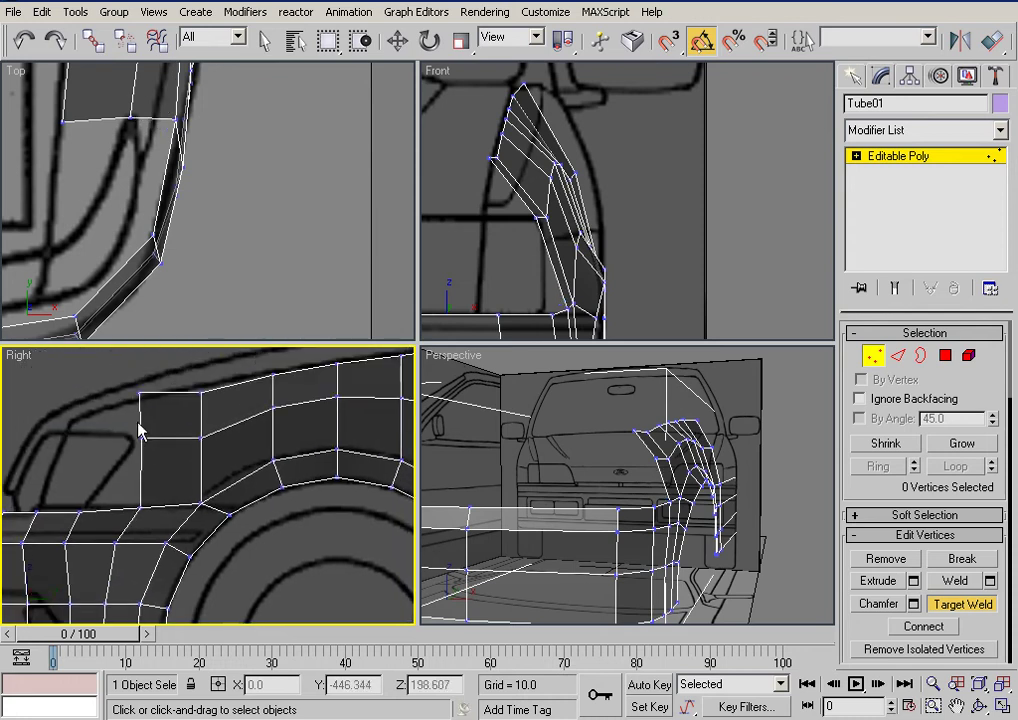
Step: Fit the fender's two front top vertices to the bonnet line in the Right view
{"action": "left_click", "coordinate": [396, 48]}
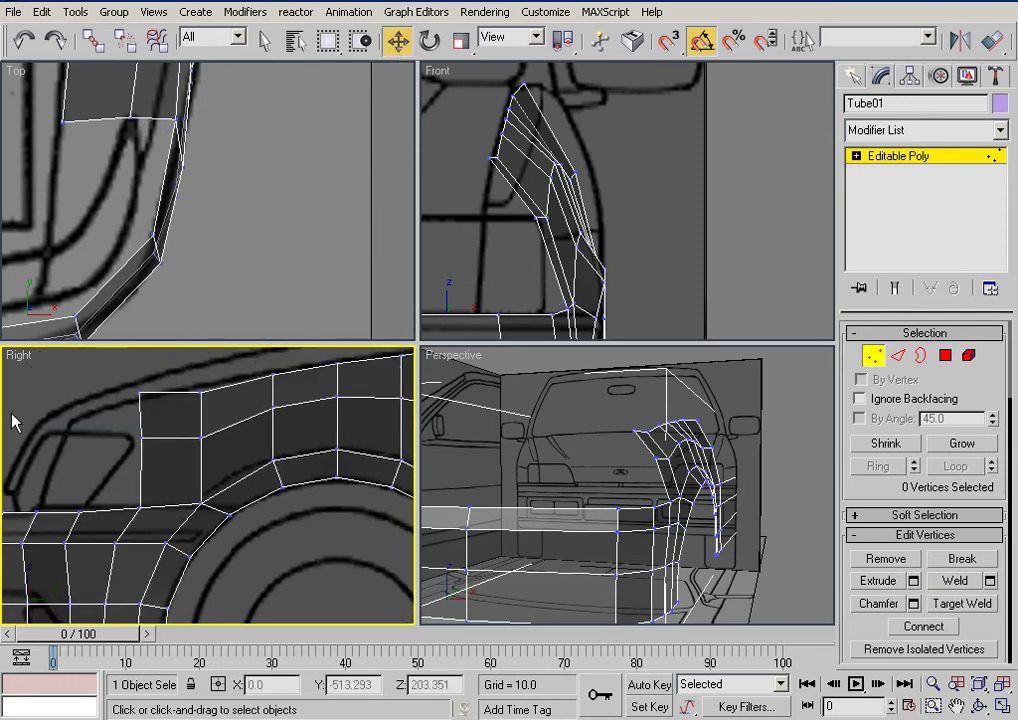
{"action": "left_click_drag", "start_coordinate": [127, 388], "coordinate": [145, 407]}
{"action": "middle_click_drag", "start_coordinate": [137, 401], "coordinate": [134, 418]}
{"action": "left_click_drag", "start_coordinate": [136, 361], "coordinate": [136, 372]}
{"action": "left_click", "coordinate": [198, 372]}
{"action": "left_click_drag", "start_coordinate": [201, 421], "coordinate": [202, 423]}
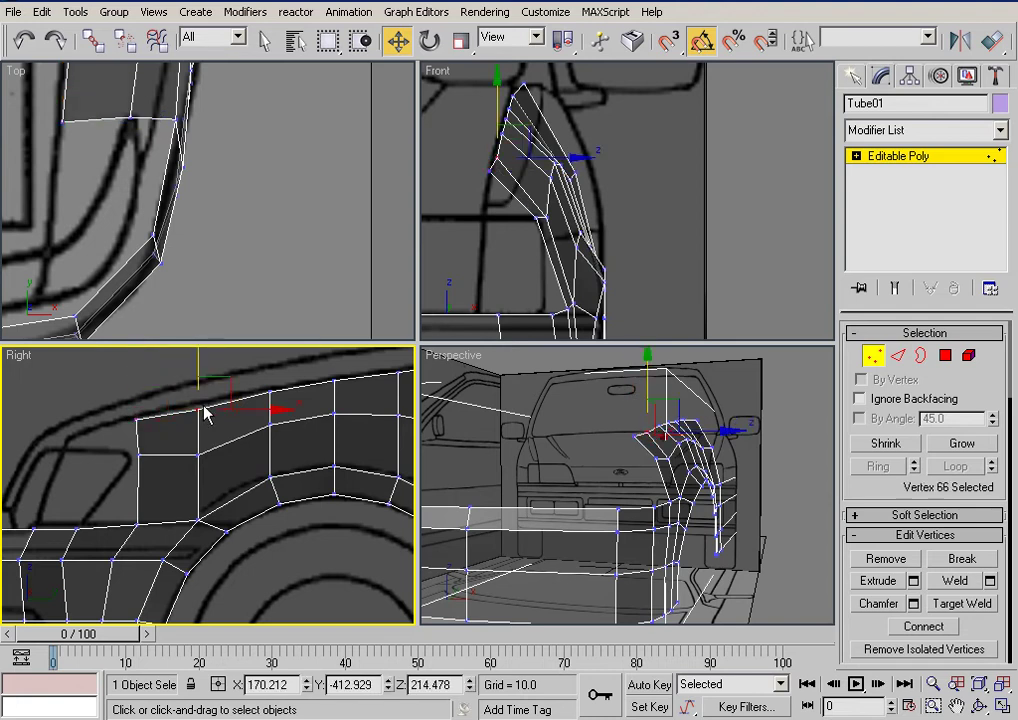
{"action": "left_click_drag", "start_coordinate": [200, 365], "coordinate": [200, 359]}
{"action": "left_click", "coordinate": [97, 421]}
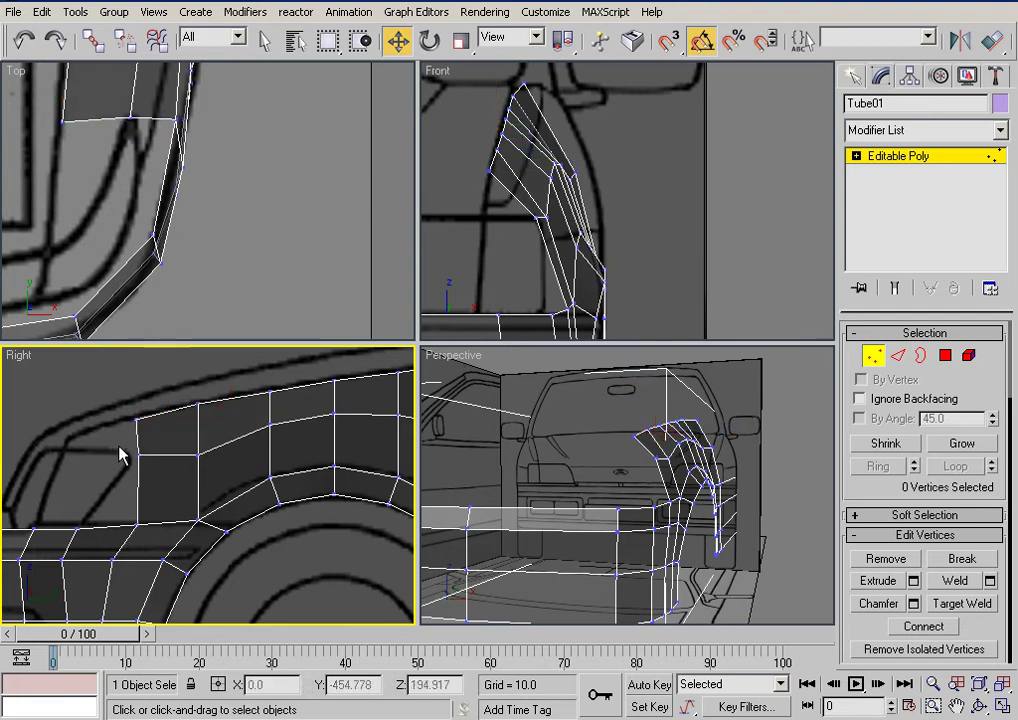
Step: Move the fender's middle front vertex down and slightly forward toward the headlight's upper rear corner in the Right view
{"action": "left_click", "coordinate": [135, 447]}
{"action": "left_click_drag", "start_coordinate": [137, 405], "coordinate": [137, 415]}
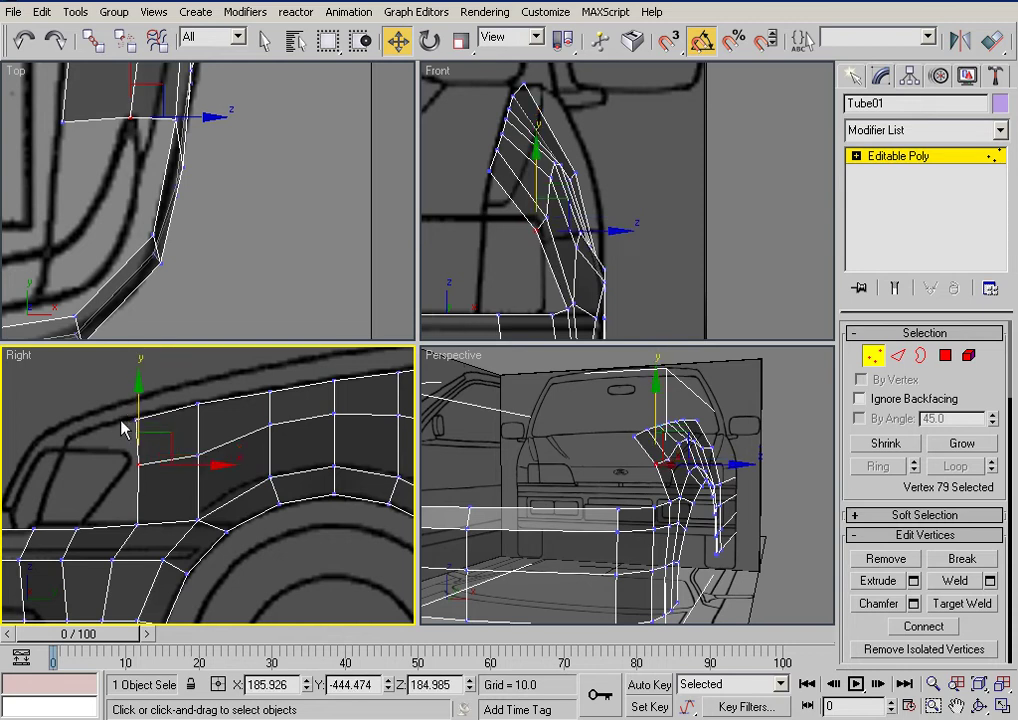
{"action": "left_click", "coordinate": [99, 434]}
{"action": "left_click", "coordinate": [137, 464]}
{"action": "left_click_drag", "start_coordinate": [170, 463], "coordinate": [168, 460]}
{"action": "left_click", "coordinate": [95, 465]}
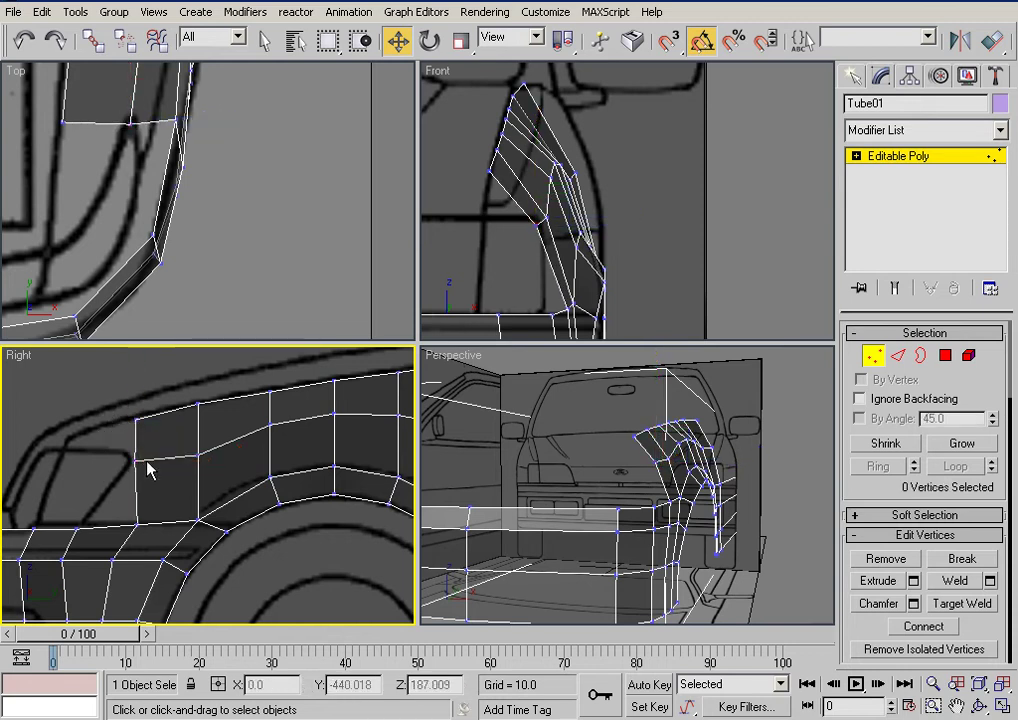
Step: Extrude the fender's upper front edge forward along the bonnet line above the headlight in the Top view
{"action": "left_click", "coordinate": [898, 357]}
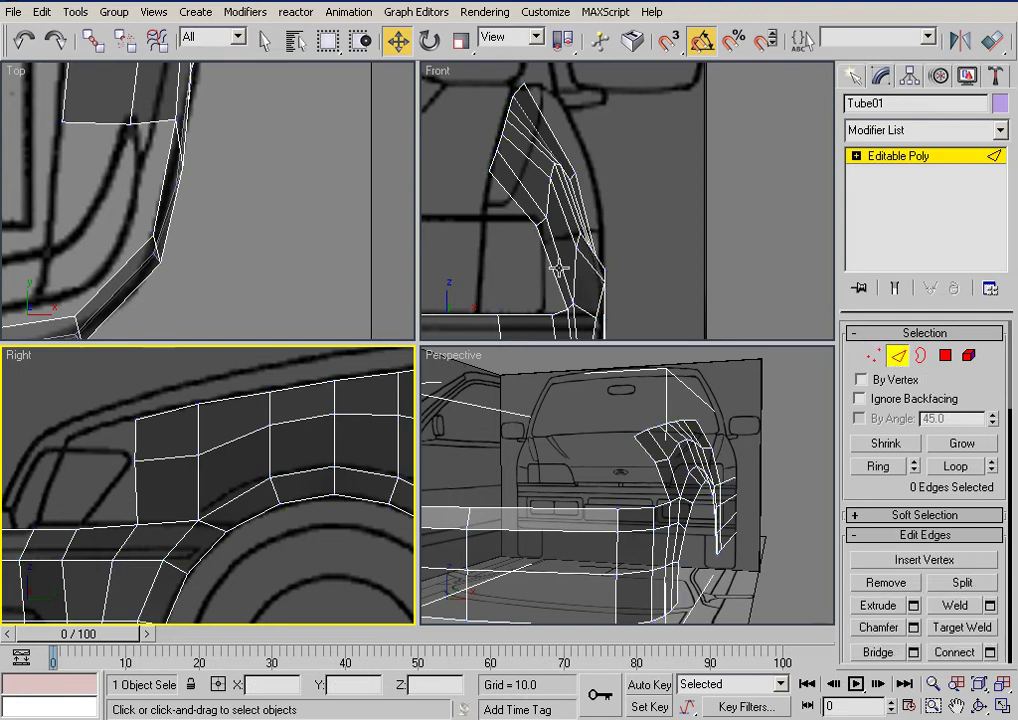
{"action": "middle_click_drag", "start_coordinate": [181, 178], "coordinate": [328, 217]}
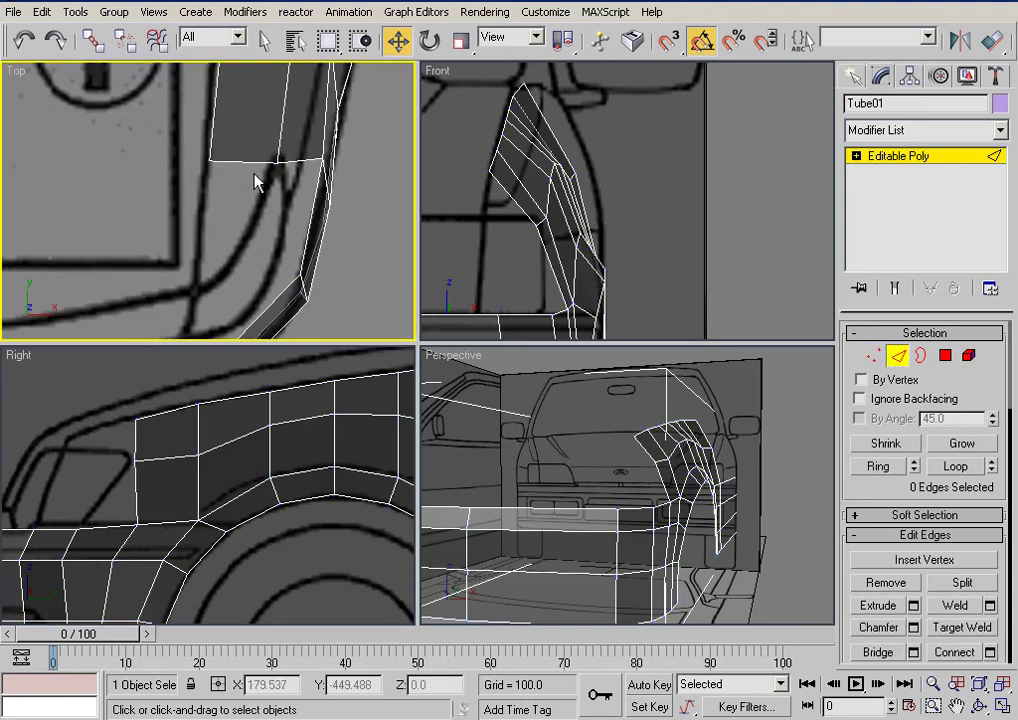
{"action": "left_click", "coordinate": [248, 161]}
{"action": "left_click_drag", "start_coordinate": [246, 113], "coordinate": [224, 194], "text": "shift"}
{"action": "left_click_drag", "start_coordinate": [313, 244], "coordinate": [262, 265]}
Step: Move the extruded edge's outer vertex inward to the headlight outline in the Top view
{"action": "left_click", "coordinate": [873, 357]}
{"action": "left_click", "coordinate": [284, 221]}
{"action": "left_click_drag", "start_coordinate": [243, 218], "coordinate": [280, 268]}
{"action": "left_click_drag", "start_coordinate": [286, 221], "coordinate": [249, 226]}
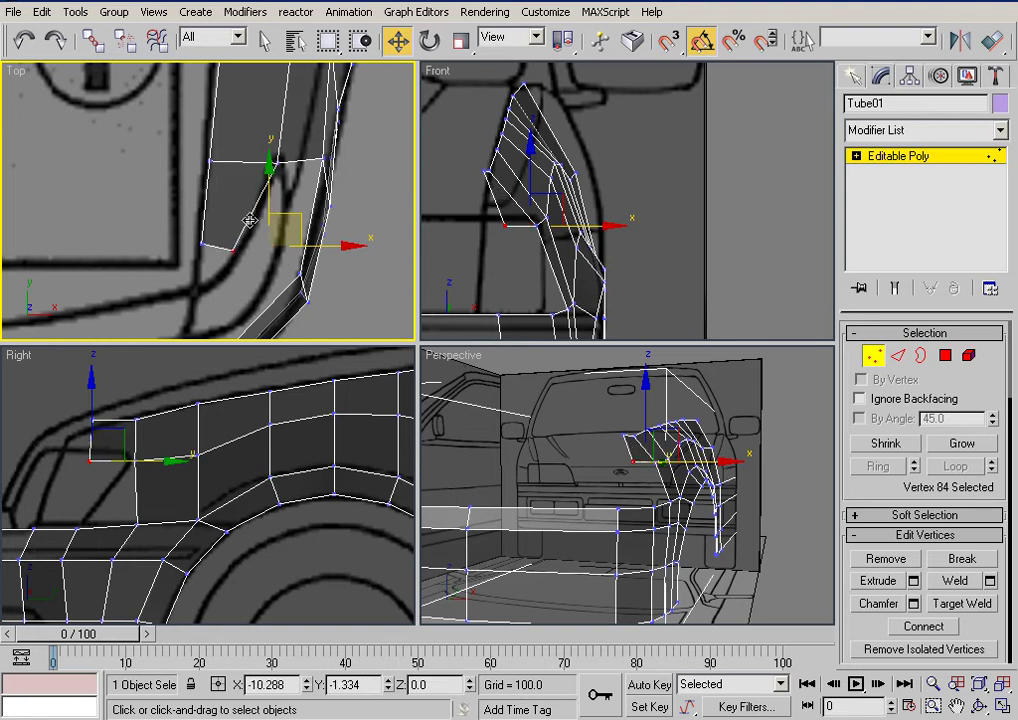
{"action": "left_click", "coordinate": [246, 265]}
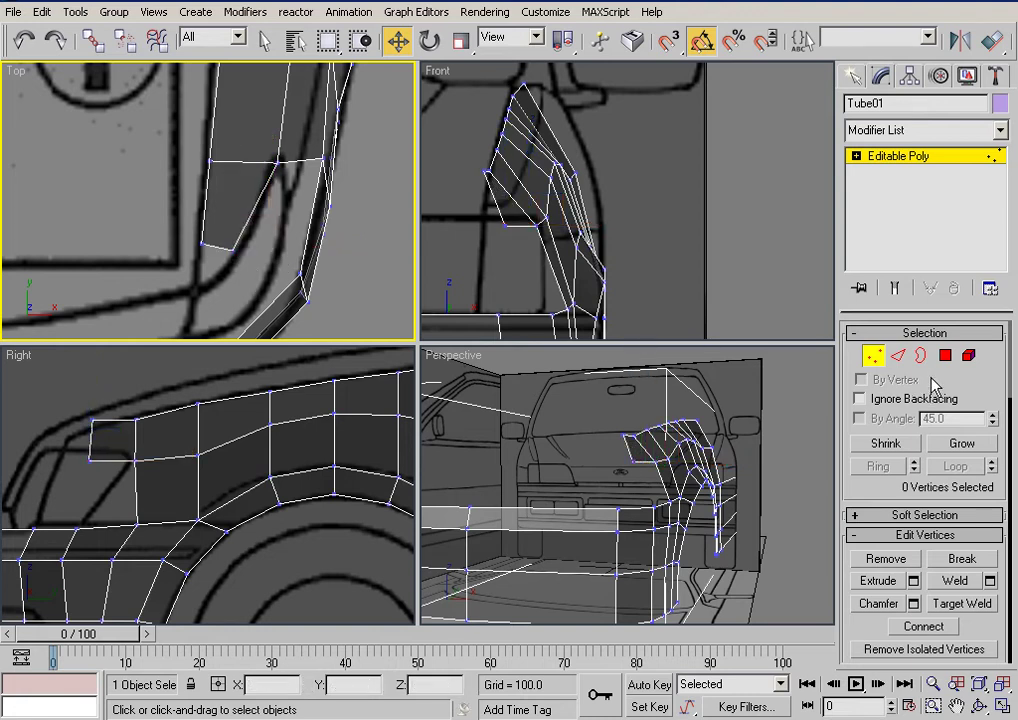
{"action": "left_click", "coordinate": [898, 357]}
{"action": "left_click", "coordinate": [240, 243]}
{"action": "left_click_drag", "start_coordinate": [236, 222], "coordinate": [212, 252], "text": "shift"}
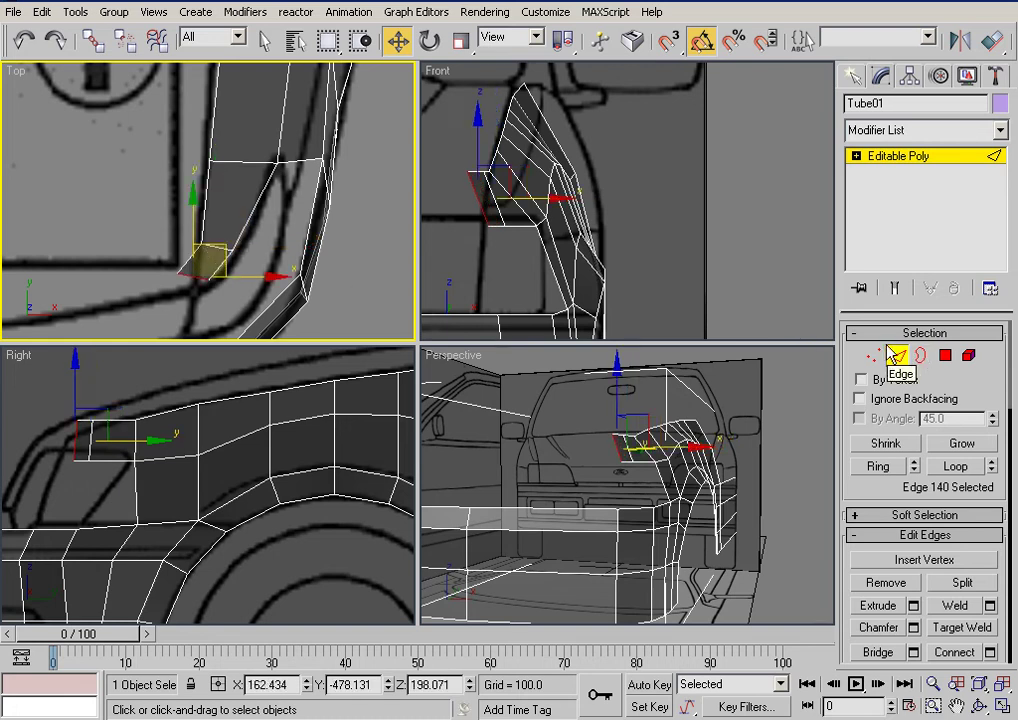
{"action": "left_click", "coordinate": [691, 242]}
{"action": "key", "text": "ctrl+z"}
{"action": "key", "text": "ctrl+z"}
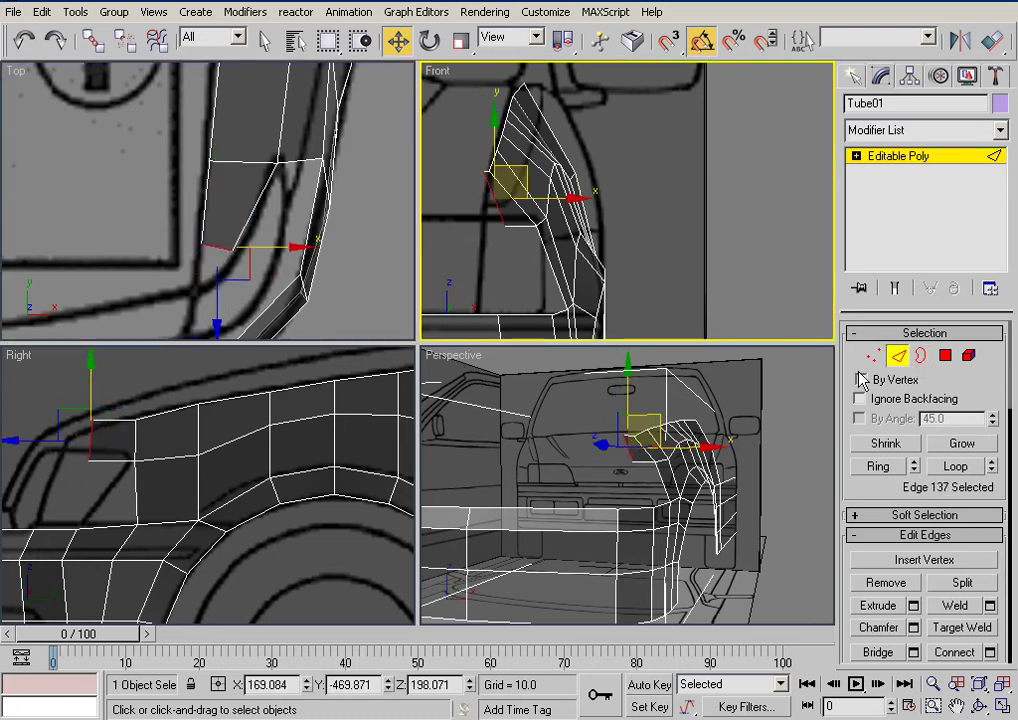
Step: Lower the upper vertex of the fender's front tip and raise its lower vertex to the headlight's top line in the Front view
{"action": "key", "text": "1"}
{"action": "left_click", "coordinate": [486, 172]}
{"action": "left_click_drag", "start_coordinate": [482, 117], "coordinate": [480, 150]}
{"action": "left_click", "coordinate": [477, 185]}
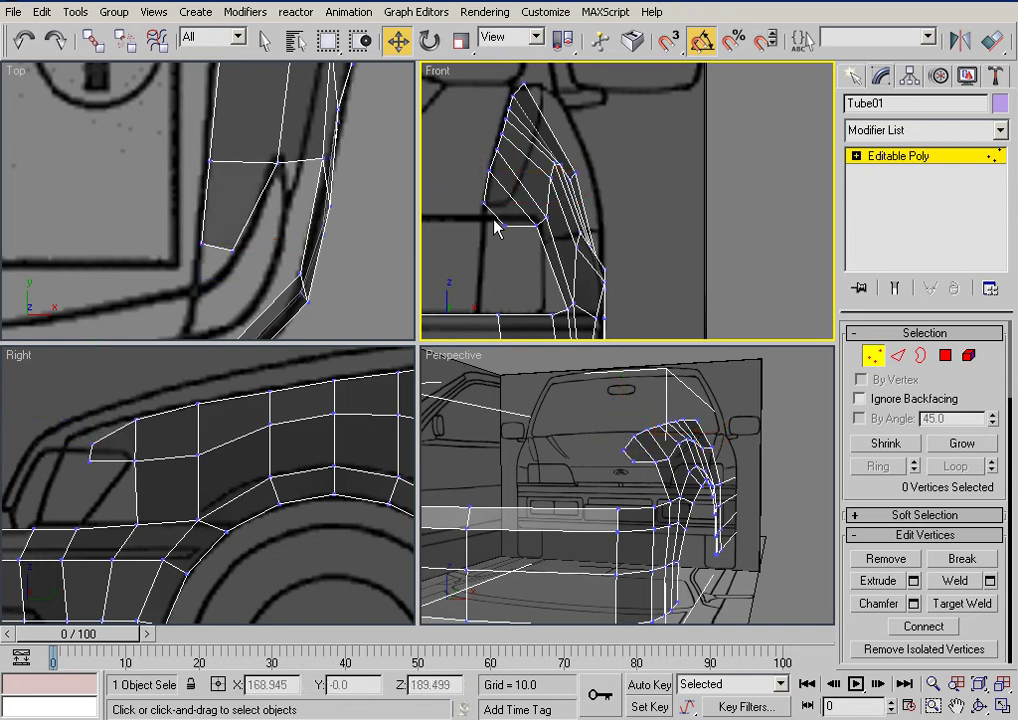
{"action": "left_click_drag", "start_coordinate": [548, 226], "coordinate": [520, 175]}
{"action": "left_click", "coordinate": [717, 217]}
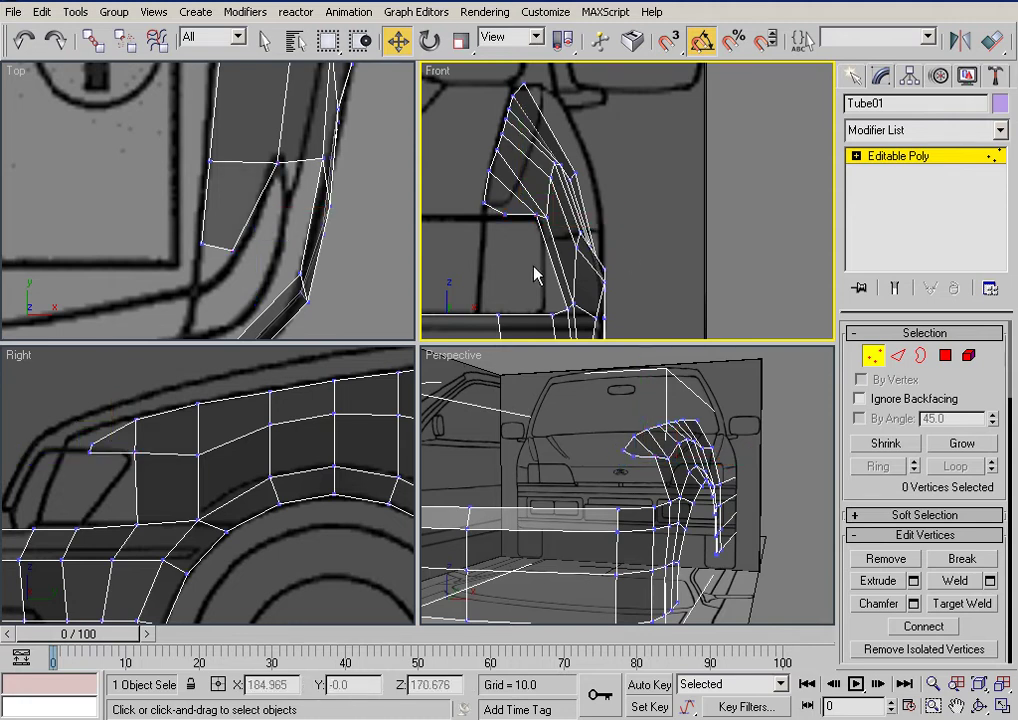
Step: Create a triangular polygon behind the headlight, joining the fender's lower front edge to the next vertex on the bumper's top edge
{"action": "middle_click_drag", "start_coordinate": [255, 500], "coordinate": [300, 457]}
{"action": "scroll", "coordinate": [252, 487], "scroll_direction": "up", "scroll_amount": 2}
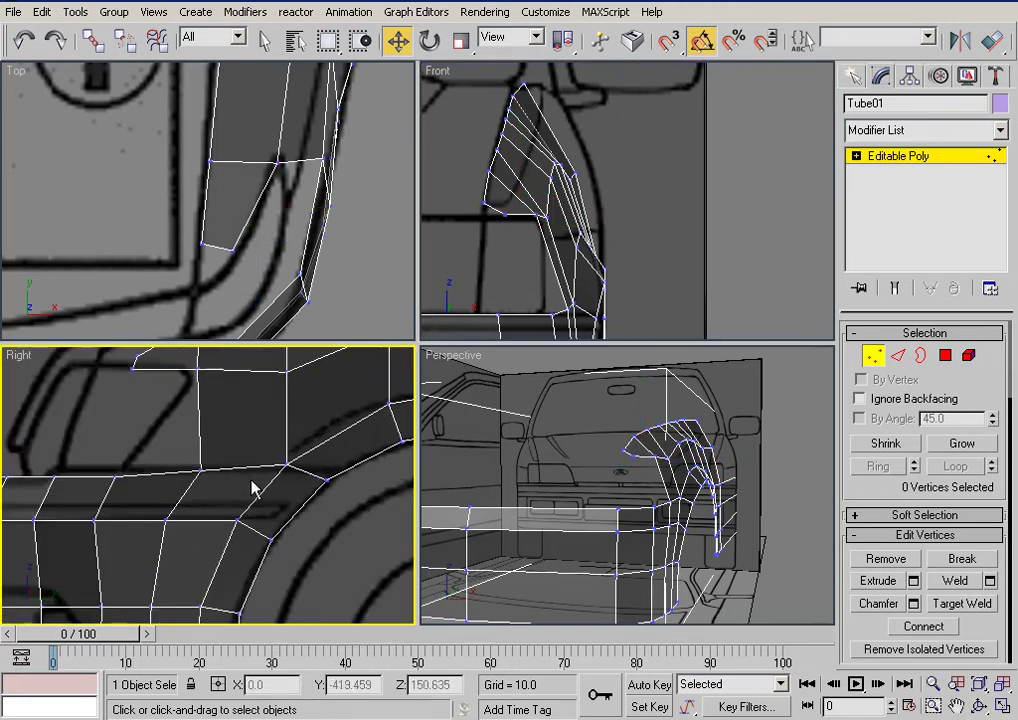
{"action": "middle_click_drag", "start_coordinate": [190, 447], "coordinate": [237, 495]}
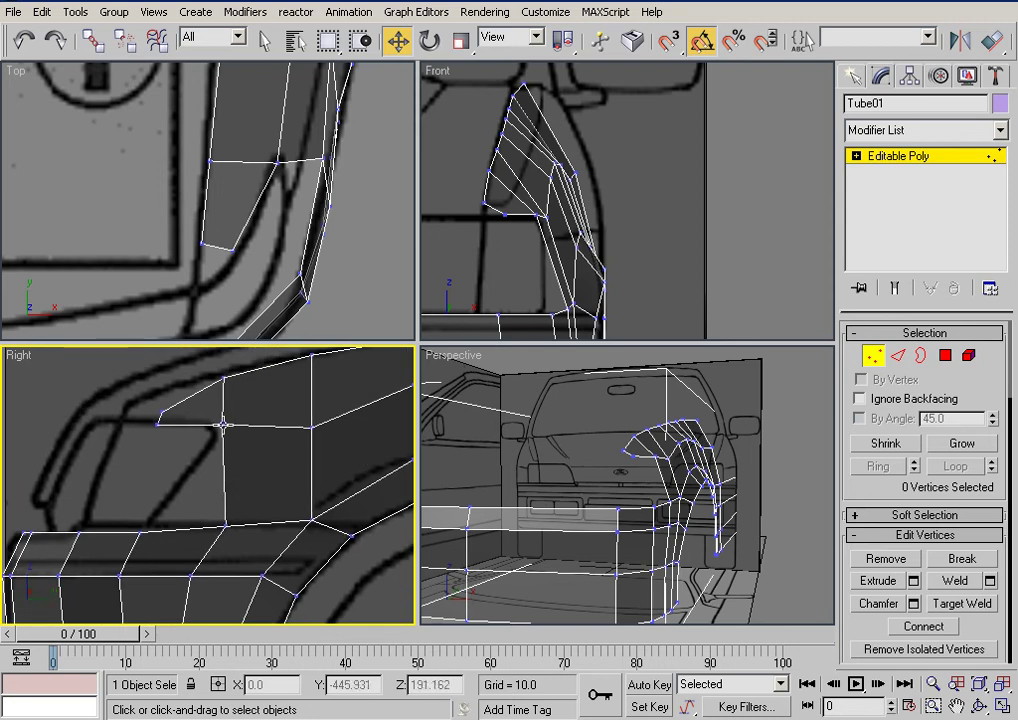
{"action": "middle_click_drag", "start_coordinate": [667, 509], "coordinate": [643, 520], "text": "alt"}
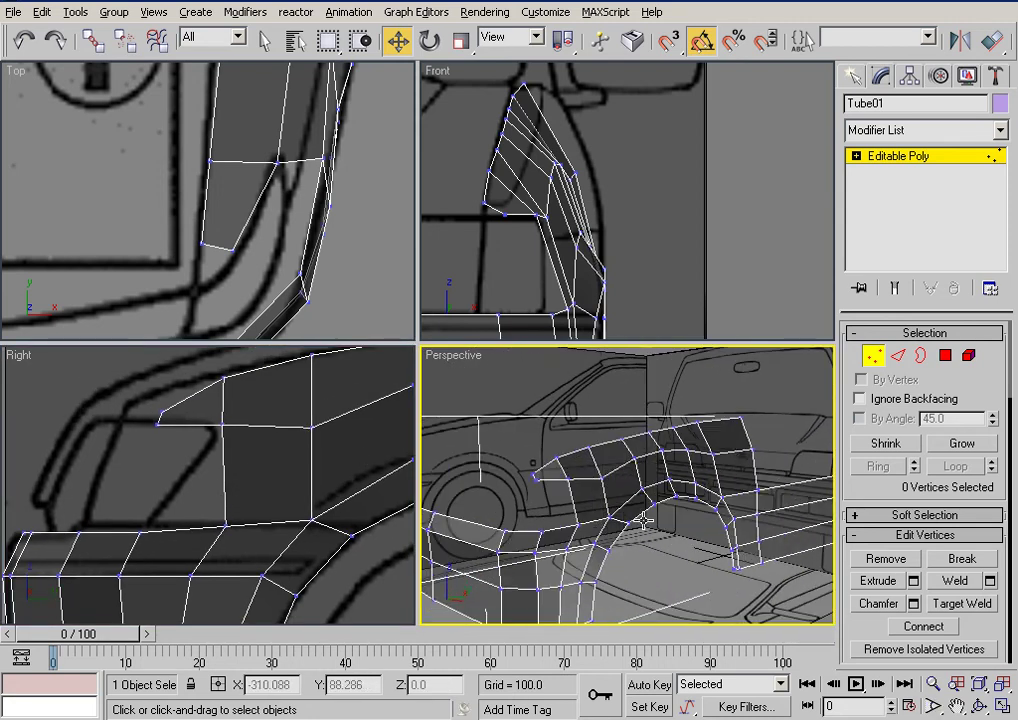
{"action": "left_click", "coordinate": [947, 356]}
{"action": "left_click", "coordinate": [766, 609]}
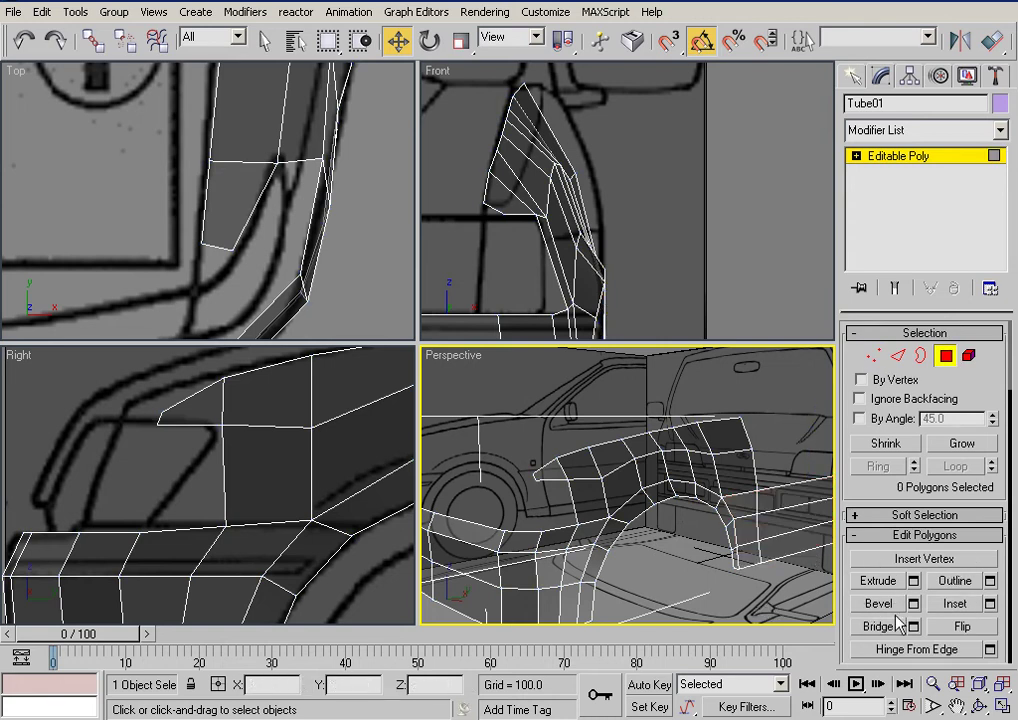
{"action": "left_click_drag", "start_coordinate": [1003, 645], "coordinate": [1005, 371]}
{"action": "left_click", "coordinate": [891, 561]}
{"action": "left_click", "coordinate": [138, 533]}
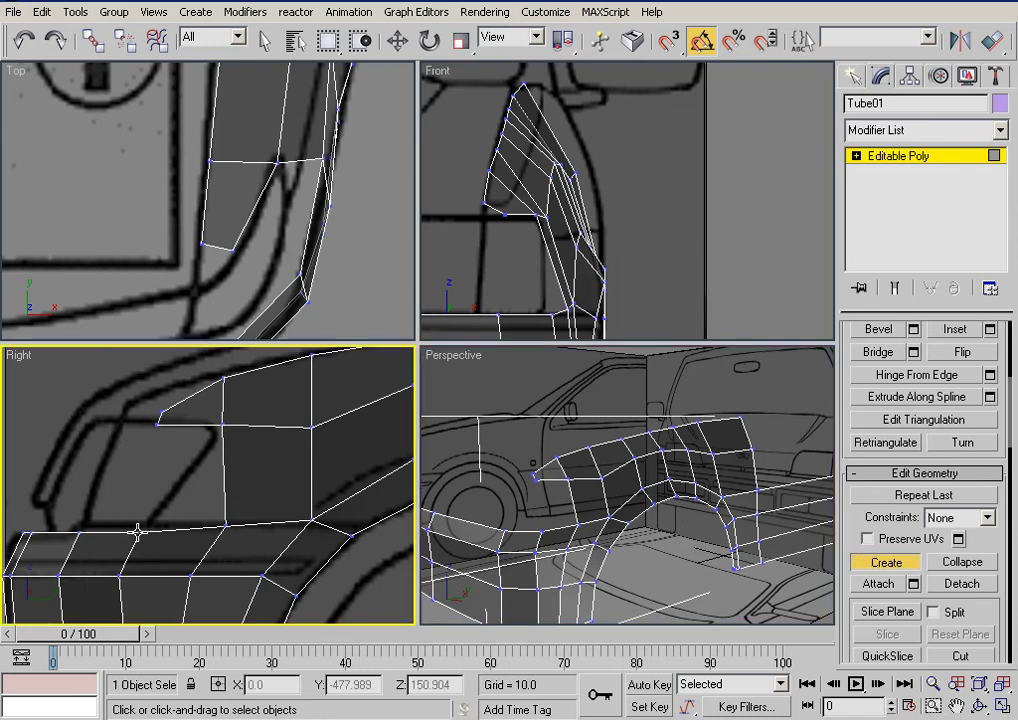
{"action": "left_click", "coordinate": [222, 425]}
{"action": "left_click", "coordinate": [225, 526]}
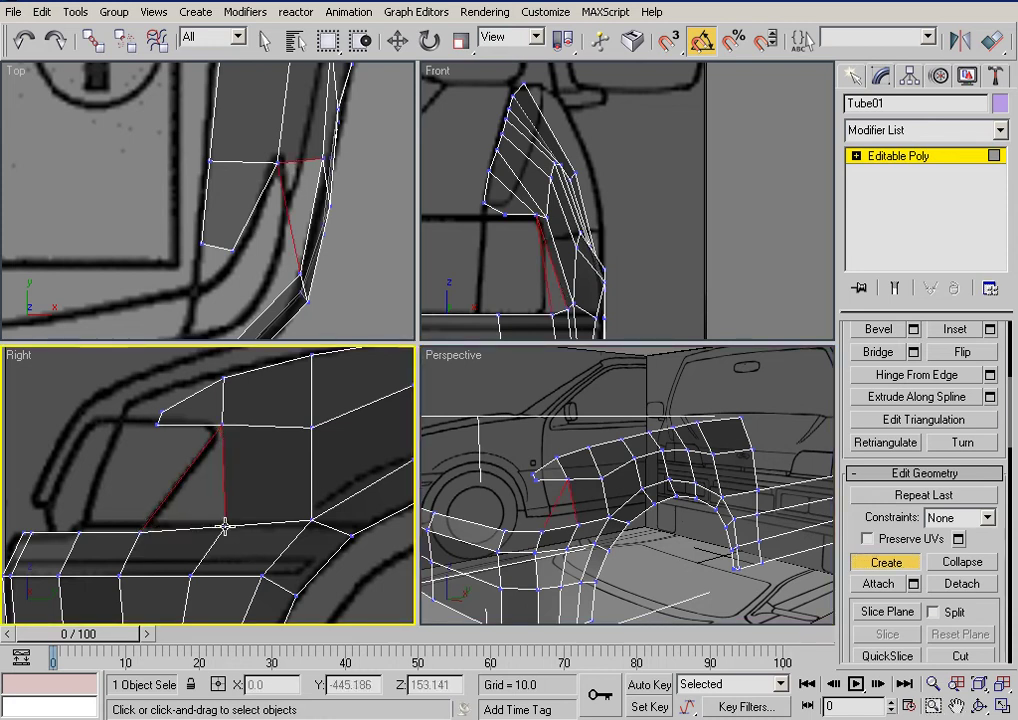
{"action": "left_click", "coordinate": [142, 530]}
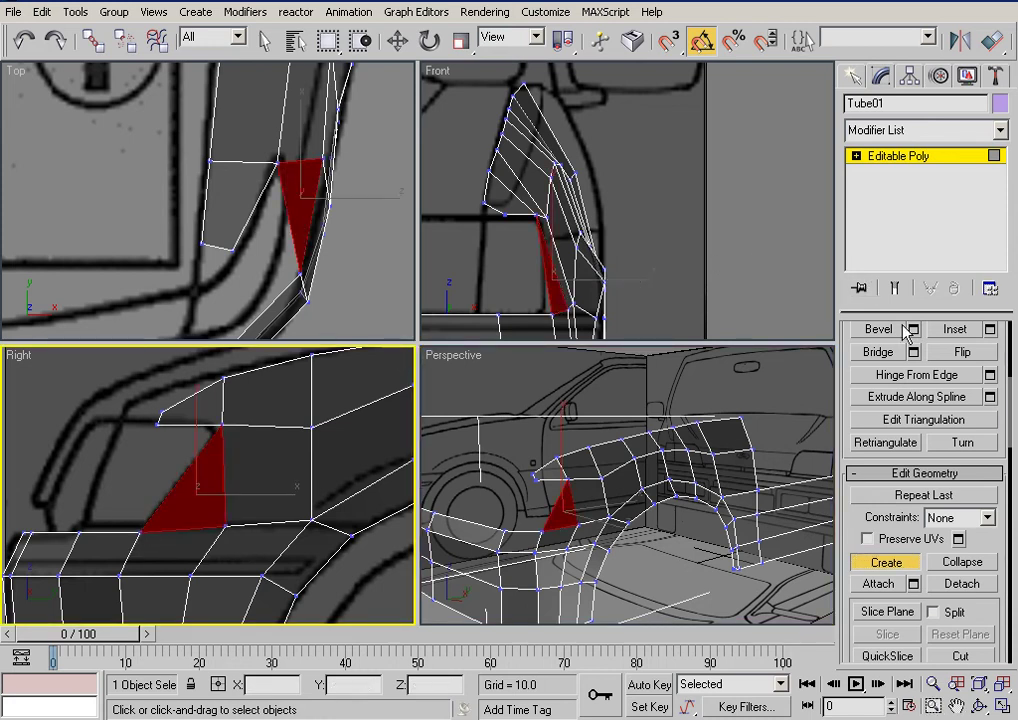
Step: Move the two vertices at the fender's front tip slightly up in the Right view
{"action": "left_click_drag", "start_coordinate": [846, 336], "coordinate": [848, 560]}
{"action": "left_click_drag", "start_coordinate": [953, 334], "coordinate": [897, 426]}
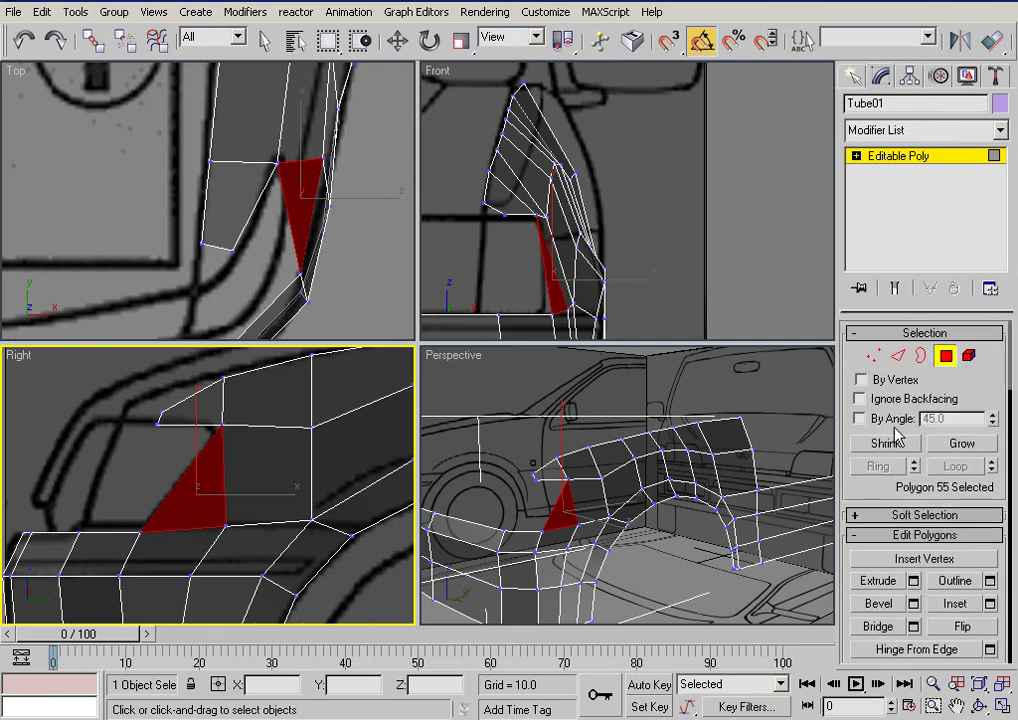
{"action": "left_click", "coordinate": [874, 360]}
{"action": "left_click", "coordinate": [699, 275]}
{"action": "middle_click_drag", "start_coordinate": [616, 535], "coordinate": [702, 509], "text": "alt"}
{"action": "middle_click_drag", "start_coordinate": [572, 254], "coordinate": [606, 225]}
{"action": "middle_click_drag", "start_coordinate": [163, 431], "coordinate": [248, 480]}
{"action": "scroll", "coordinate": [281, 475], "scroll_direction": "up", "scroll_amount": 5}
{"action": "scroll", "coordinate": [281, 484], "scroll_direction": "down", "scroll_amount": 5}
{"action": "left_click_drag", "start_coordinate": [290, 476], "coordinate": [291, 477]}
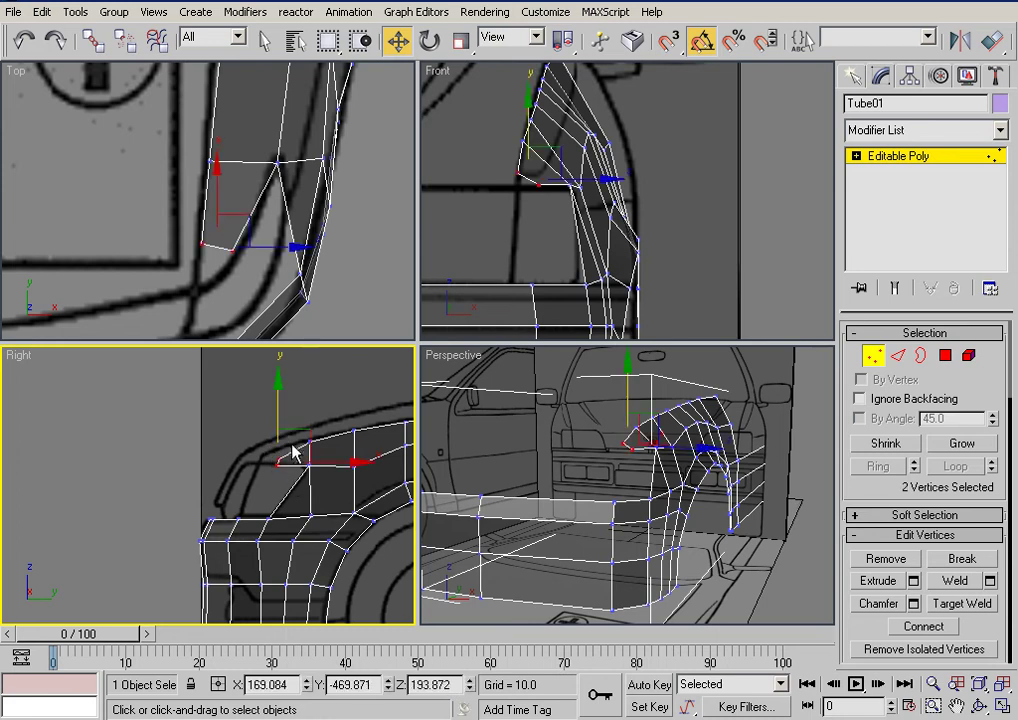
{"action": "left_click_drag", "start_coordinate": [278, 418], "coordinate": [277, 415]}
{"action": "left_click", "coordinate": [249, 440]}
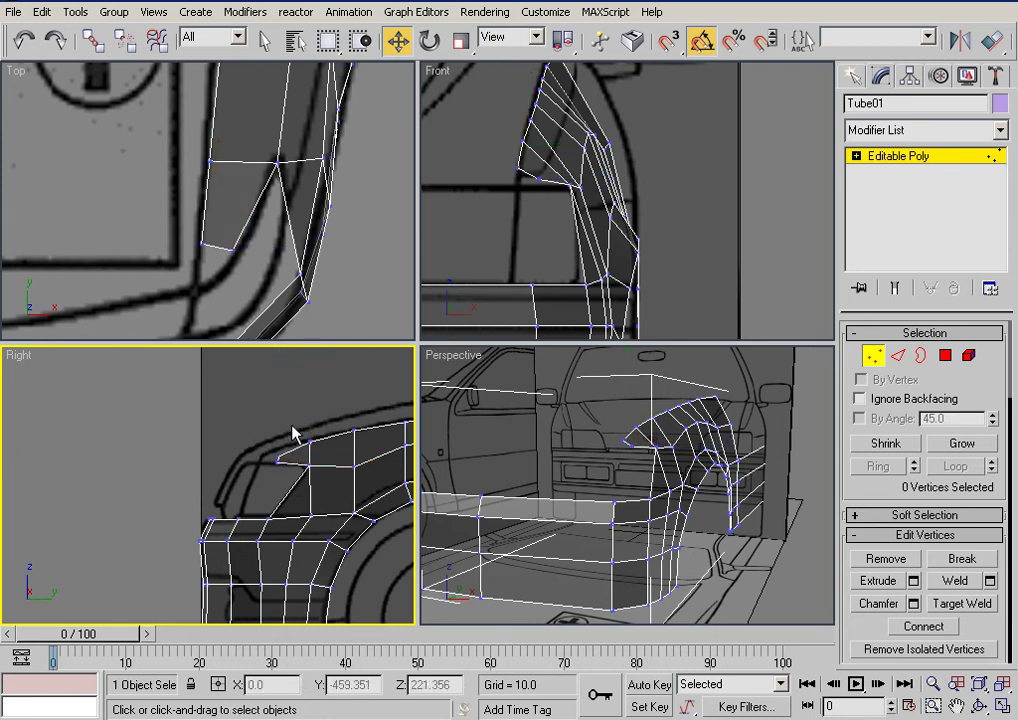
Step: Save the scene file
{"action": "scroll", "coordinate": [262, 432], "scroll_direction": "down", "scroll_amount": 3}
{"action": "middle_click_drag", "start_coordinate": [248, 433], "coordinate": [211, 439]}
{"action": "middle_click_drag", "start_coordinate": [290, 452], "coordinate": [241, 455]}
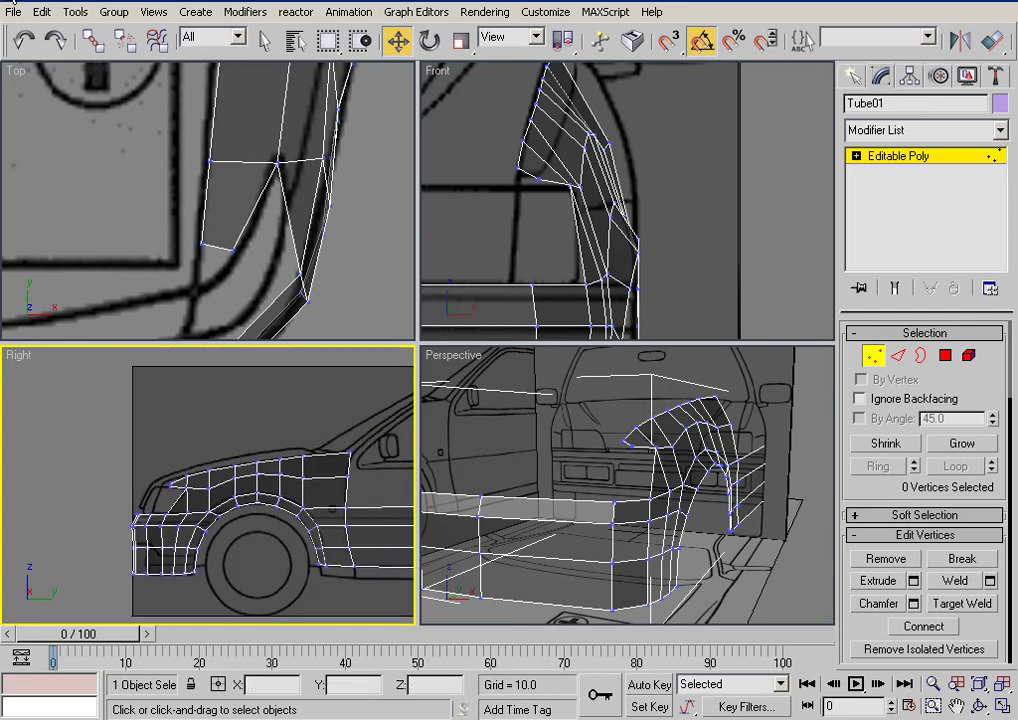
{"action": "left_click", "coordinate": [15, 11]}
{"action": "left_click", "coordinate": [50, 114]}
{"action": "left_click", "coordinate": [368, 293]}
Step: Extrude the seven edges along the fender's inner top border across to the car's centre line in the Top view, forming half the bonnet
{"action": "middle_click_drag", "start_coordinate": [645, 486], "coordinate": [638, 516], "text": "alt"}
{"action": "scroll", "coordinate": [640, 515], "scroll_direction": "down", "scroll_amount": 3}
{"action": "middle_click_drag", "start_coordinate": [748, 488], "coordinate": [766, 518], "text": "alt"}
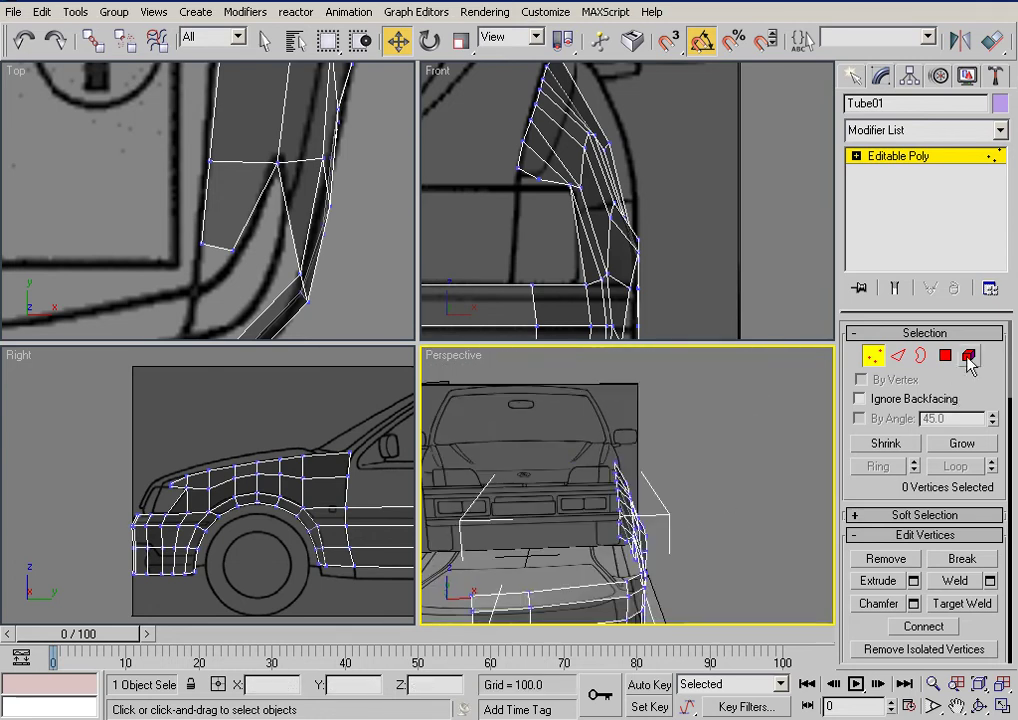
{"action": "left_click", "coordinate": [896, 357]}
{"action": "middle_click_drag", "start_coordinate": [620, 143], "coordinate": [699, 232]}
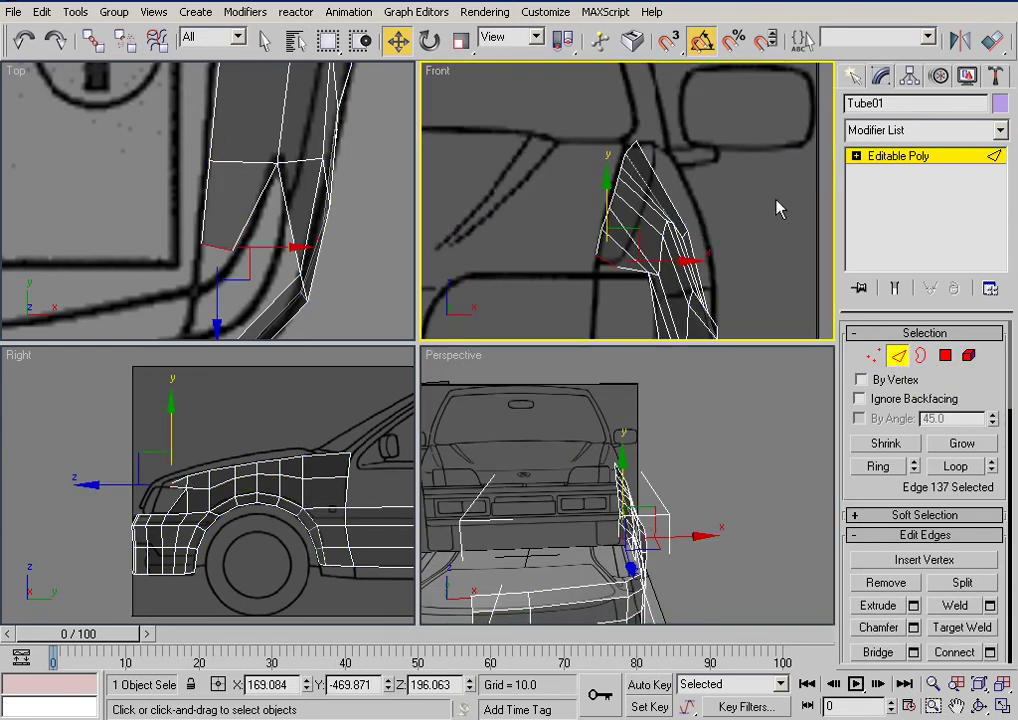
{"action": "left_click", "coordinate": [777, 207]}
{"action": "middle_click_drag", "start_coordinate": [218, 134], "coordinate": [226, 233]}
{"action": "scroll", "coordinate": [226, 233], "scroll_direction": "down", "scroll_amount": 5}
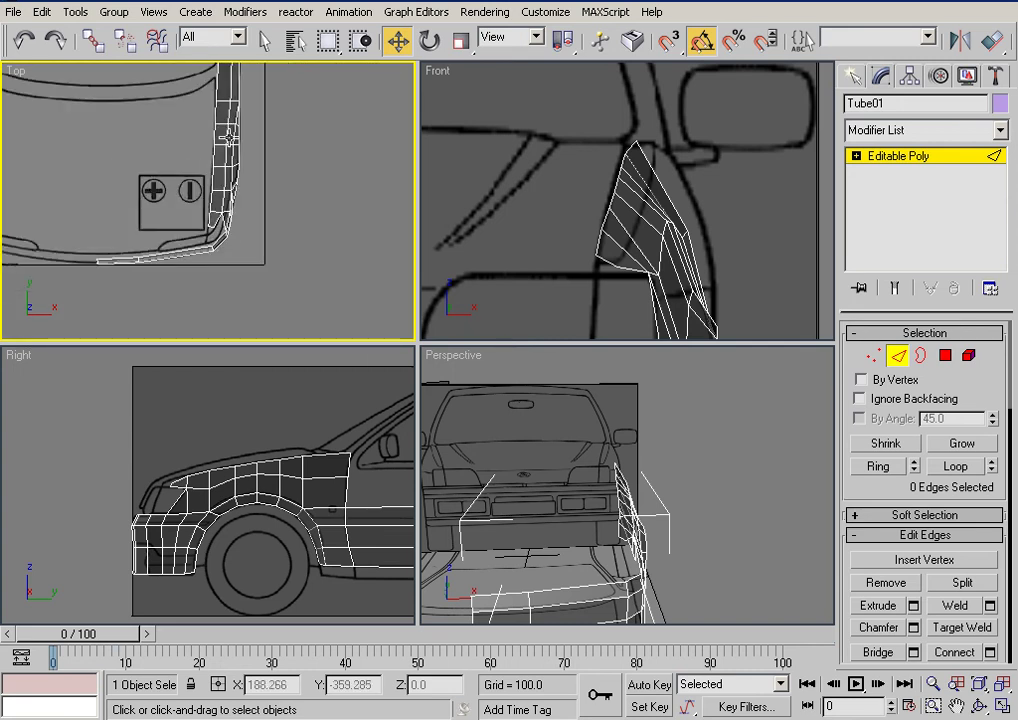
{"action": "middle_click_drag", "start_coordinate": [224, 126], "coordinate": [220, 162]}
{"action": "left_click", "coordinate": [210, 123]}
{"action": "left_click", "coordinate": [211, 148], "text": "ctrl"}
{"action": "left_click", "coordinate": [210, 170], "text": "ctrl"}
{"action": "left_click", "coordinate": [207, 196], "text": "ctrl"}
{"action": "left_click", "coordinate": [207, 209], "text": "ctrl"}
{"action": "left_click", "coordinate": [206, 231], "text": "ctrl"}
{"action": "left_click", "coordinate": [205, 251], "text": "ctrl"}
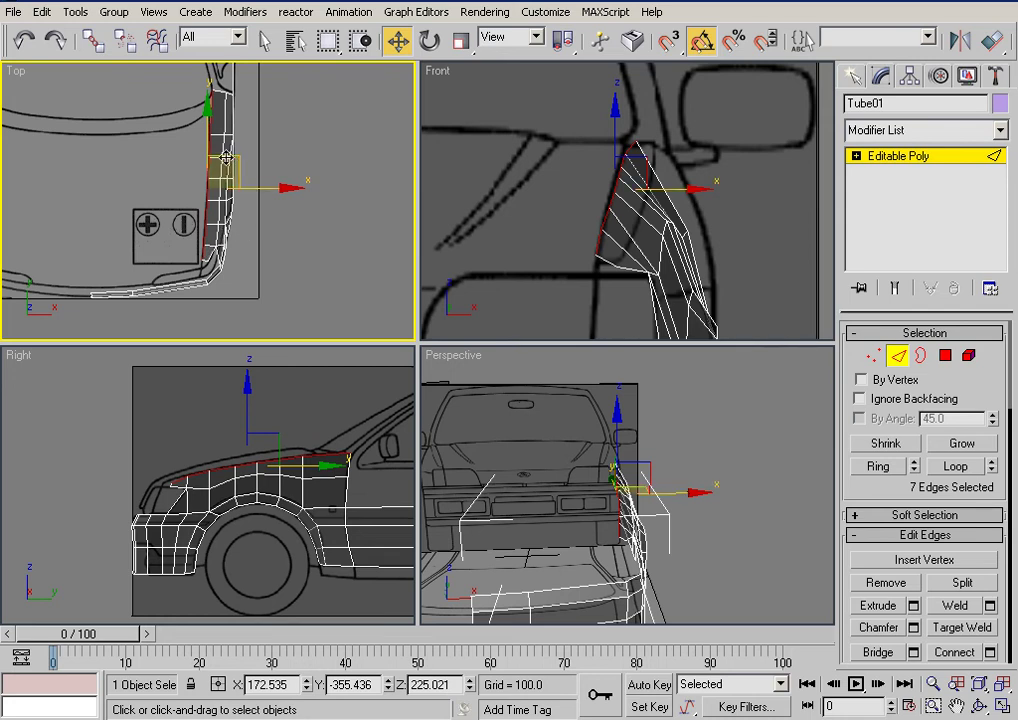
{"action": "left_click_drag", "start_coordinate": [226, 158], "coordinate": [116, 180], "text": "shift"}
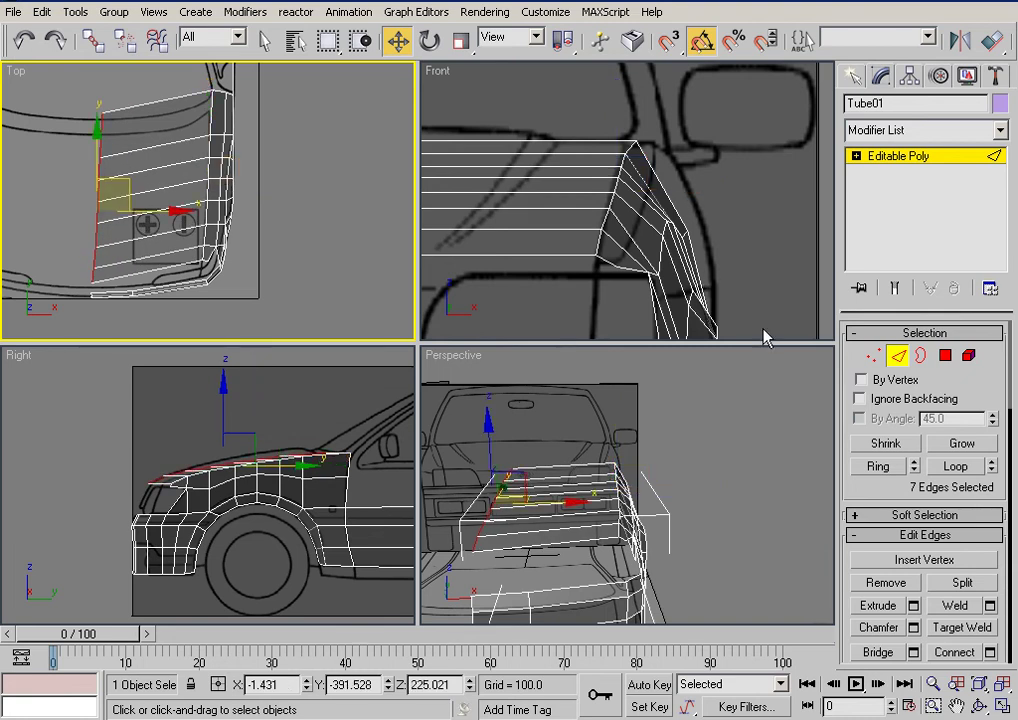
Step: Move the rear vertex of the bonnet's centre edge forward and raise all eight centre-edge vertices to the bonnet line in the Front view
{"action": "left_click", "coordinate": [880, 358]}
{"action": "left_click_drag", "start_coordinate": [76, 91], "coordinate": [112, 123]}
{"action": "left_click_drag", "start_coordinate": [100, 70], "coordinate": [110, 293]}
{"action": "scroll", "coordinate": [686, 236], "scroll_direction": "up", "scroll_amount": 5}
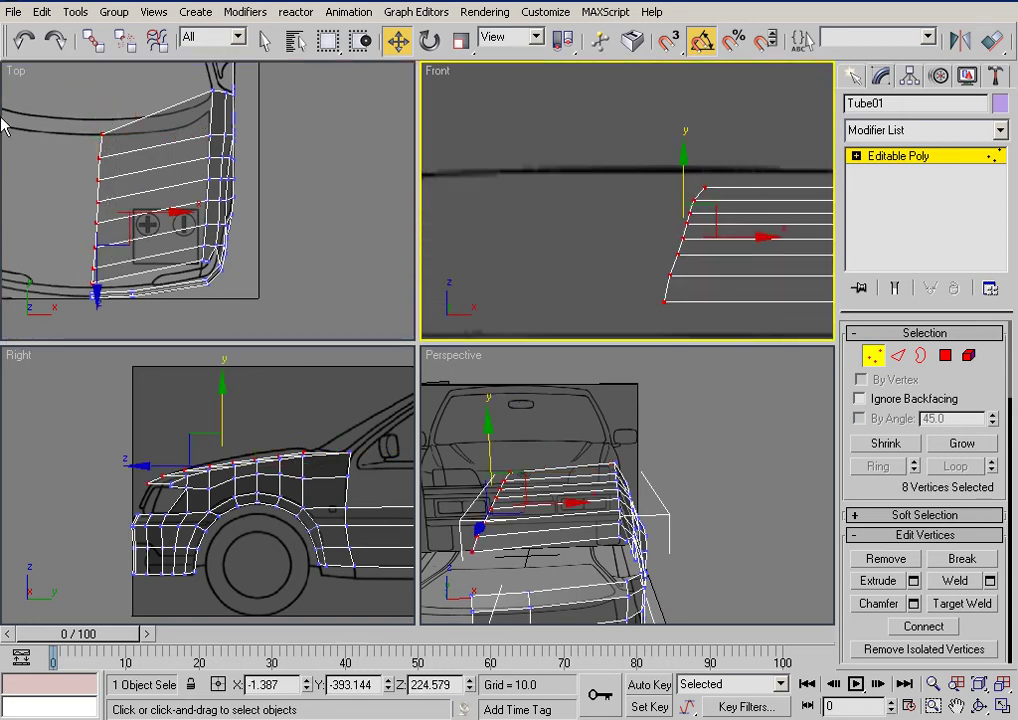
{"action": "left_click_drag", "start_coordinate": [685, 179], "coordinate": [686, 159]}
{"action": "left_click", "coordinate": [57, 436]}
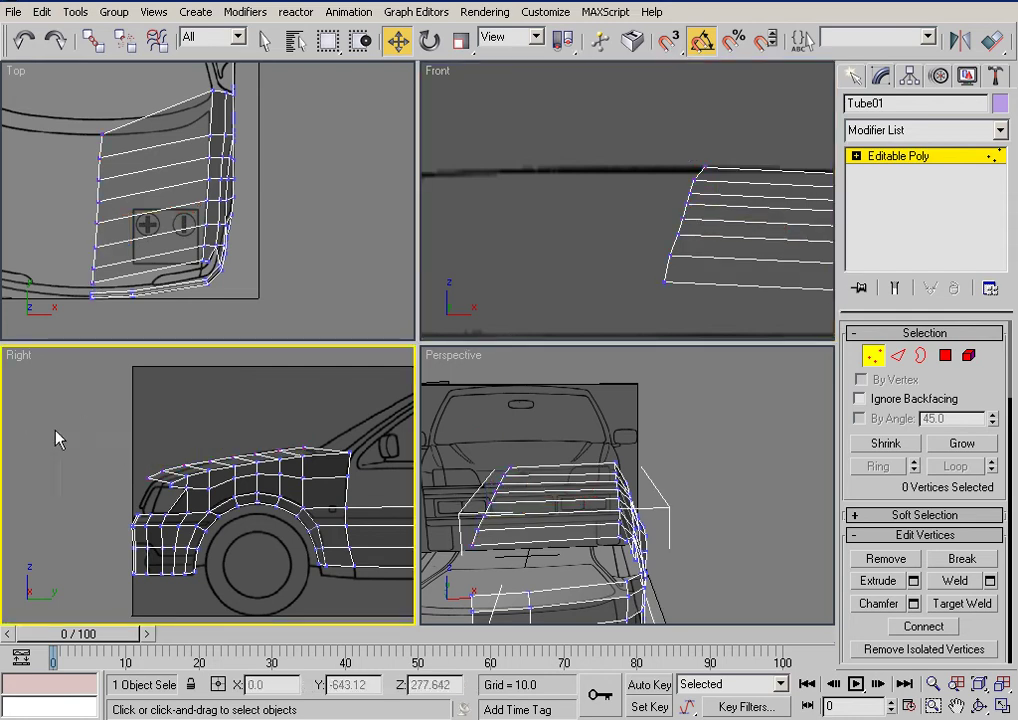
Step: Lower the three foremost vertices of the bonnet's centre edge onto the blueprint's bonnet outline in the Right view
{"action": "scroll", "coordinate": [164, 436], "scroll_direction": "up", "scroll_amount": 10}
{"action": "left_click_drag", "start_coordinate": [41, 439], "coordinate": [109, 494]}
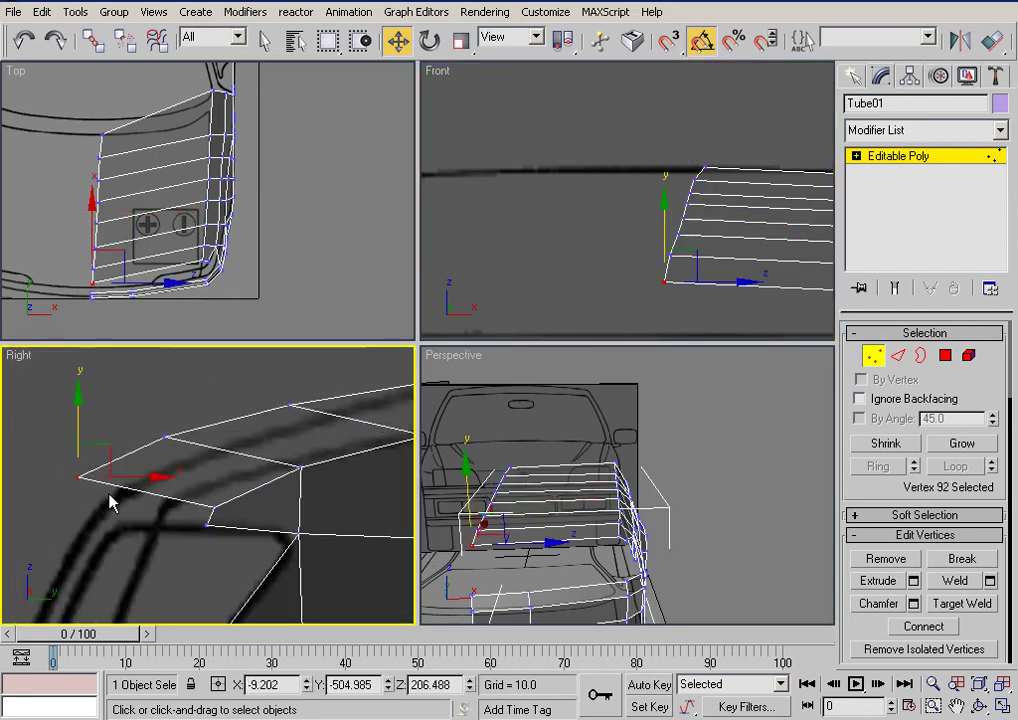
{"action": "left_click_drag", "start_coordinate": [75, 432], "coordinate": [75, 465]}
{"action": "left_click_drag", "start_coordinate": [146, 417], "coordinate": [177, 457]}
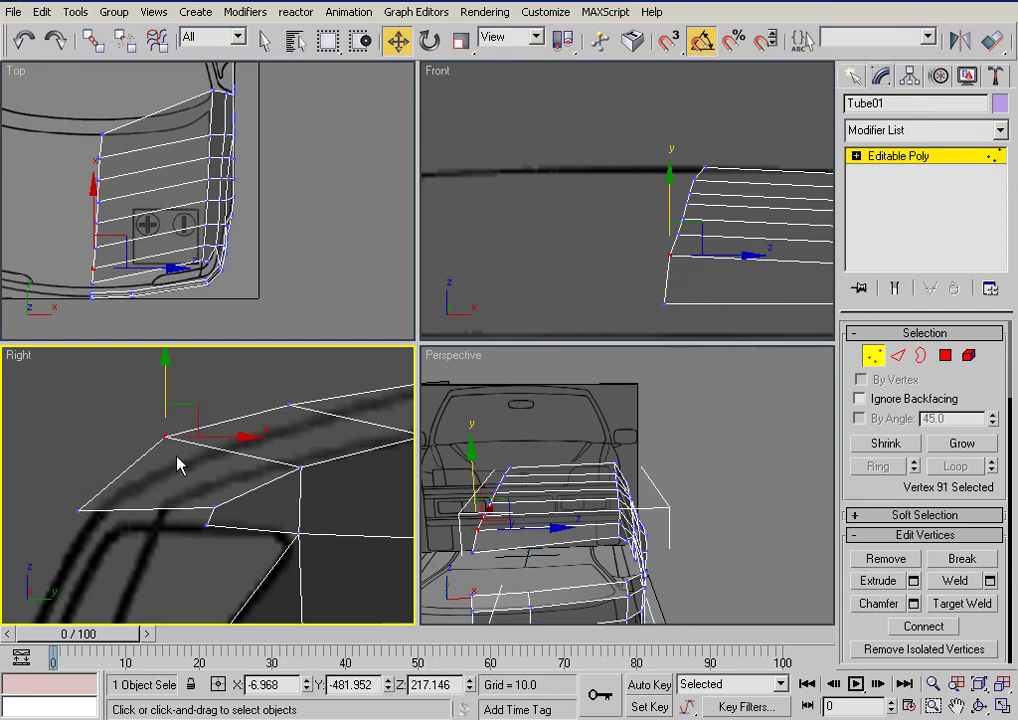
{"action": "left_click_drag", "start_coordinate": [162, 374], "coordinate": [163, 398]}
{"action": "middle_click_drag", "start_coordinate": [242, 377], "coordinate": [114, 433]}
{"action": "mouse_move", "coordinate": [140, 420]}
{"action": "left_mouse_down"}
{"action": "mouse_move", "coordinate": [178, 474]}
{"action": "mouse_move", "coordinate": [159, 422]}
{"action": "left_mouse_up"}
{"action": "left_click", "coordinate": [183, 414]}
Step: Raise the second and third vertices from the rear of the bonnet's centre edge onto the outline in the Right view
{"action": "scroll", "coordinate": [238, 415], "scroll_direction": "down", "scroll_amount": 3}
{"action": "middle_click_drag", "start_coordinate": [331, 403], "coordinate": [172, 437]}
{"action": "scroll", "coordinate": [269, 445], "scroll_direction": "up", "scroll_amount": 2}
{"action": "left_click_drag", "start_coordinate": [231, 433], "coordinate": [256, 456]}
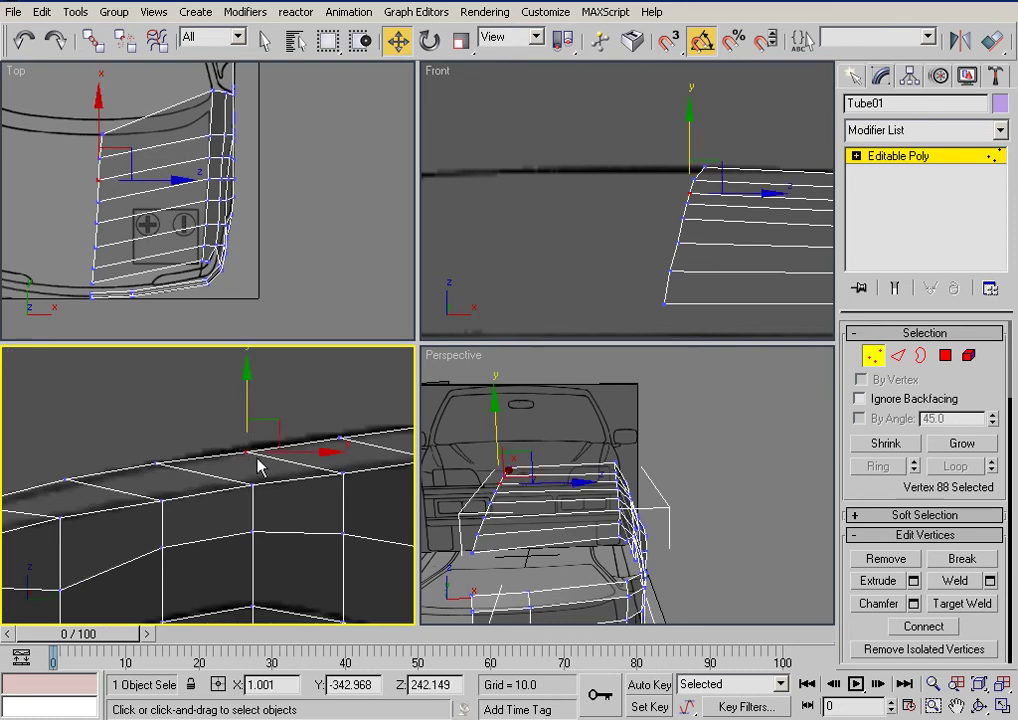
{"action": "left_click_drag", "start_coordinate": [249, 412], "coordinate": [248, 406]}
{"action": "left_click", "coordinate": [302, 397]}
{"action": "middle_click_drag", "start_coordinate": [302, 397], "coordinate": [183, 415]}
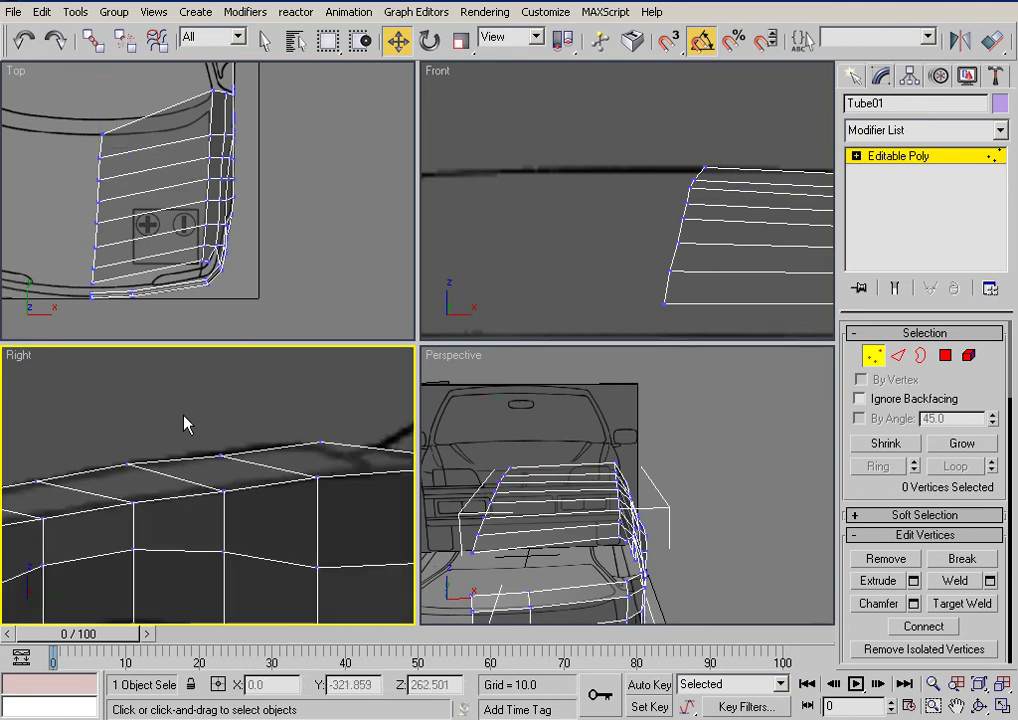
{"action": "left_click_drag", "start_coordinate": [239, 462], "coordinate": [240, 463]}
{"action": "left_click_drag", "start_coordinate": [223, 408], "coordinate": [226, 401]}
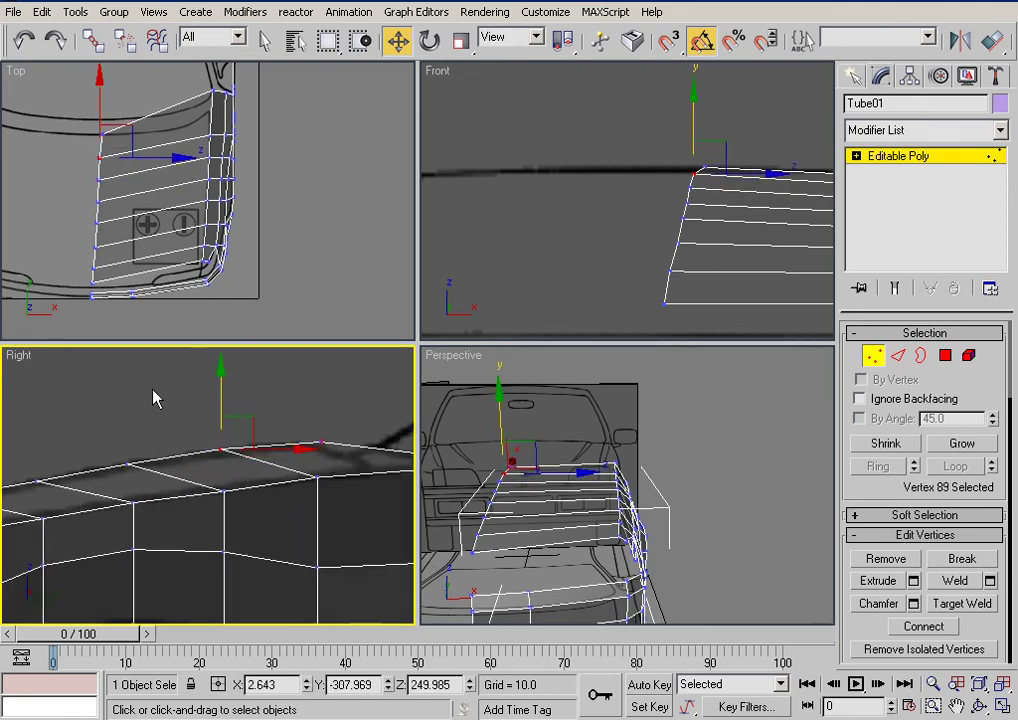
{"action": "left_click", "coordinate": [152, 390]}
Step: Nudge the third vertex from the rear of the bonnet's centre edge slightly forward in the Right view
{"action": "scroll", "coordinate": [152, 390], "scroll_direction": "down", "scroll_amount": 3}
{"action": "middle_click_drag", "start_coordinate": [152, 398], "coordinate": [300, 432]}
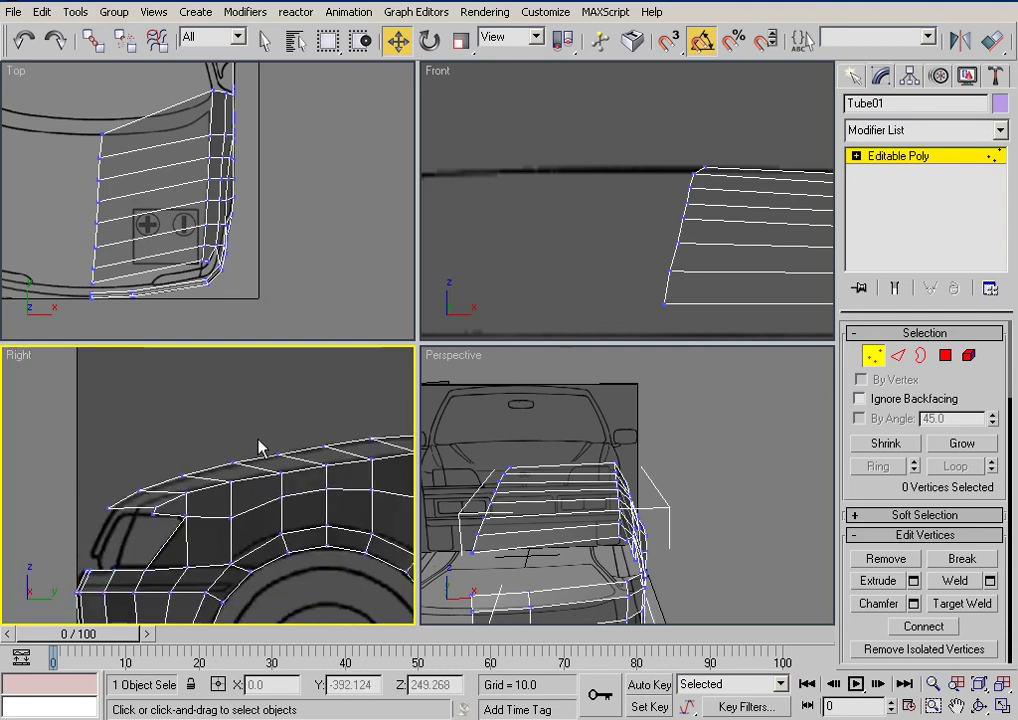
{"action": "left_click_drag", "start_coordinate": [261, 441], "coordinate": [287, 463]}
{"action": "left_click_drag", "start_coordinate": [278, 416], "coordinate": [323, 408]}
{"action": "left_click", "coordinate": [322, 417]}
{"action": "left_click", "coordinate": [322, 445]}
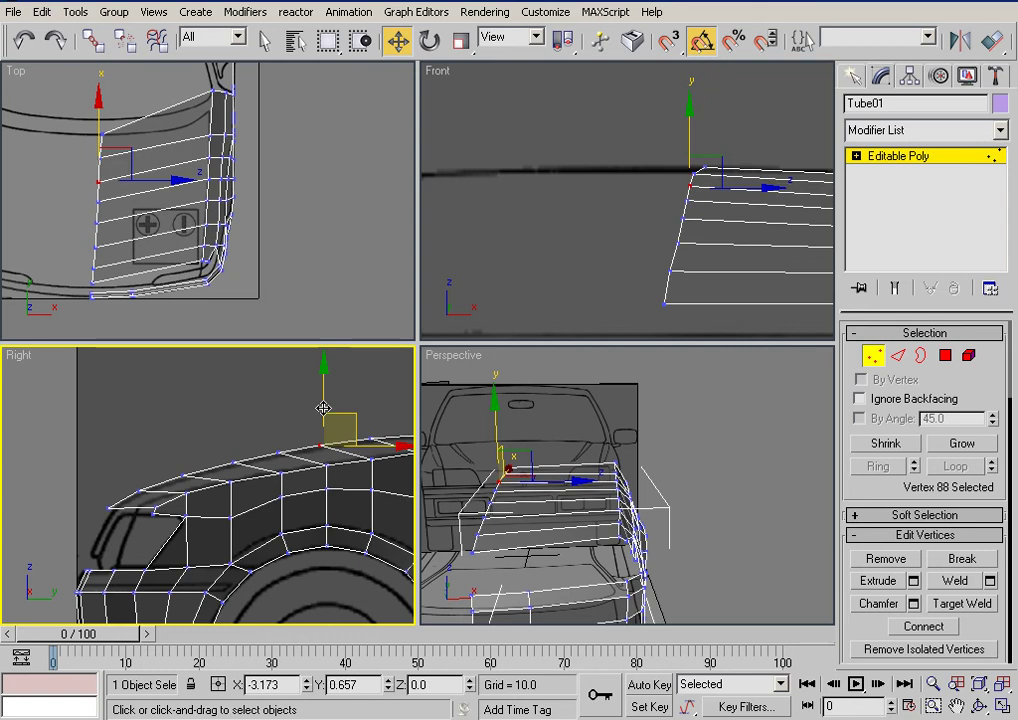
{"action": "left_click", "coordinate": [228, 418]}
Step: Connect the ring of crosswise bonnet edges with 3 segments and return to vertex editing
{"action": "middle_click_drag", "start_coordinate": [174, 291], "coordinate": [196, 275]}
{"action": "left_click", "coordinate": [898, 355]}
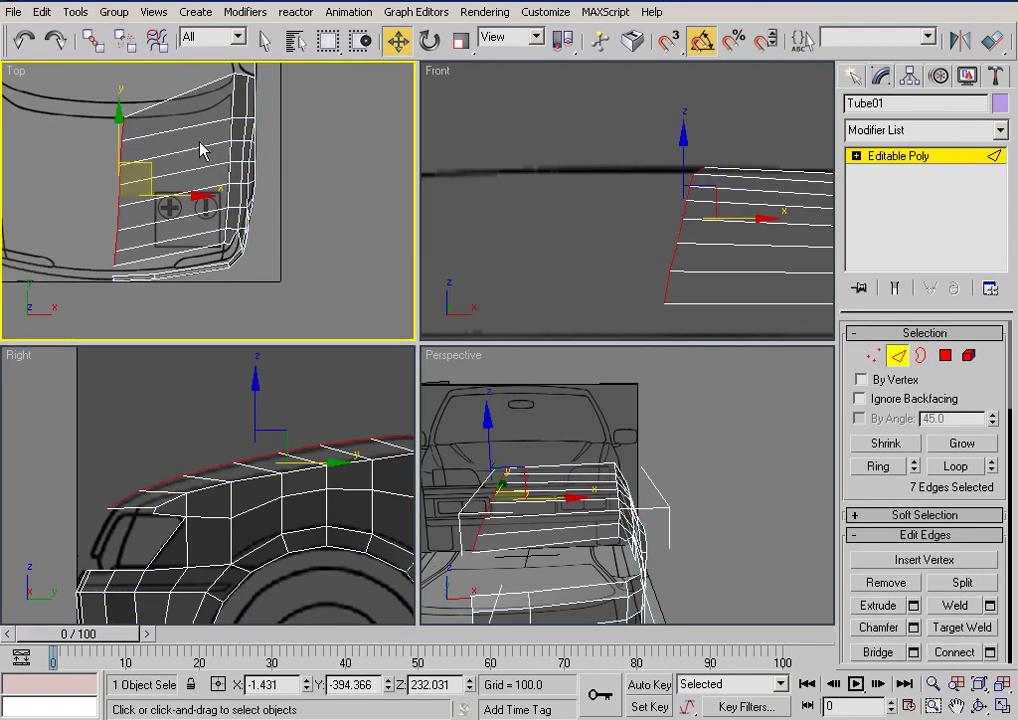
{"action": "left_click", "coordinate": [193, 127]}
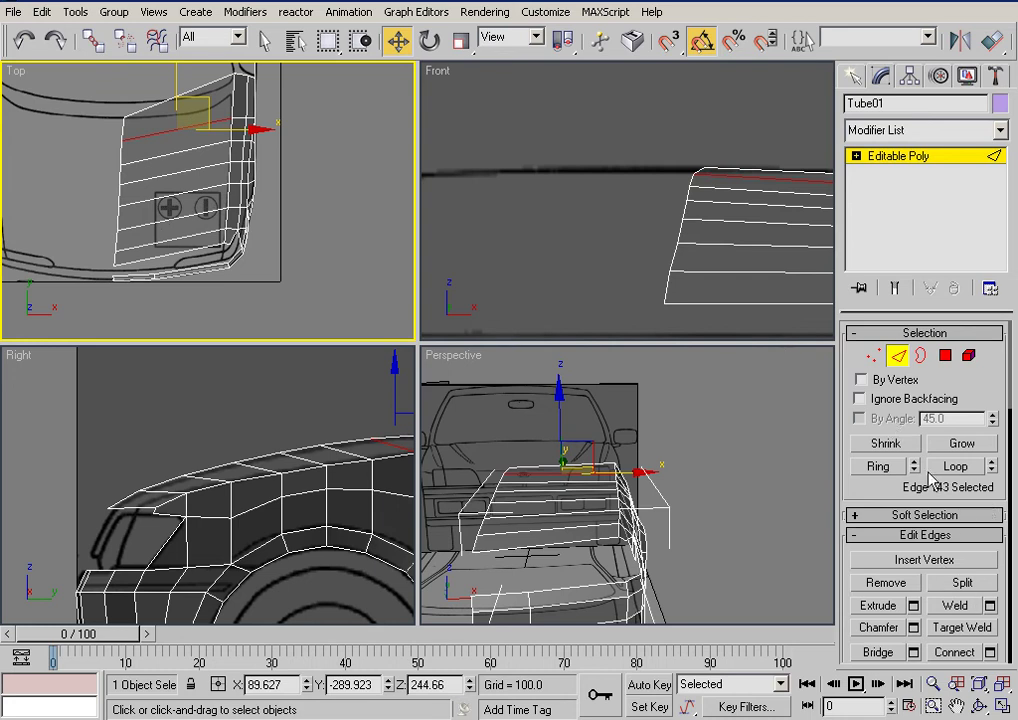
{"action": "left_click", "coordinate": [872, 468]}
{"action": "left_click", "coordinate": [498, 319]}
{"action": "left_click", "coordinate": [498, 319]}
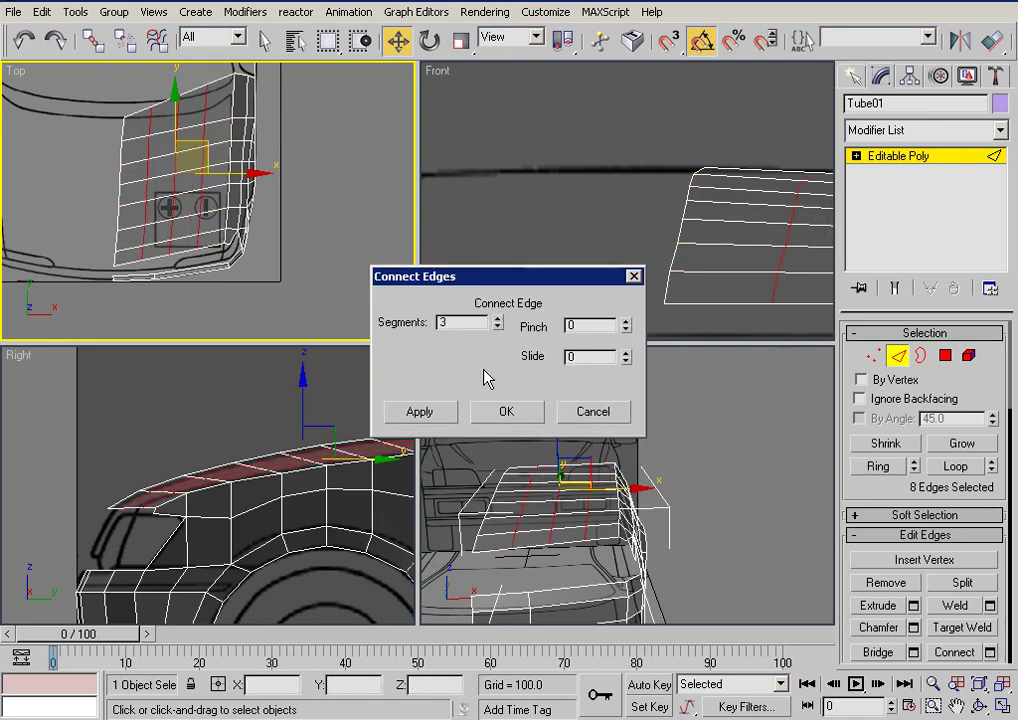
{"action": "left_click", "coordinate": [515, 410]}
{"action": "left_click", "coordinate": [874, 357]}
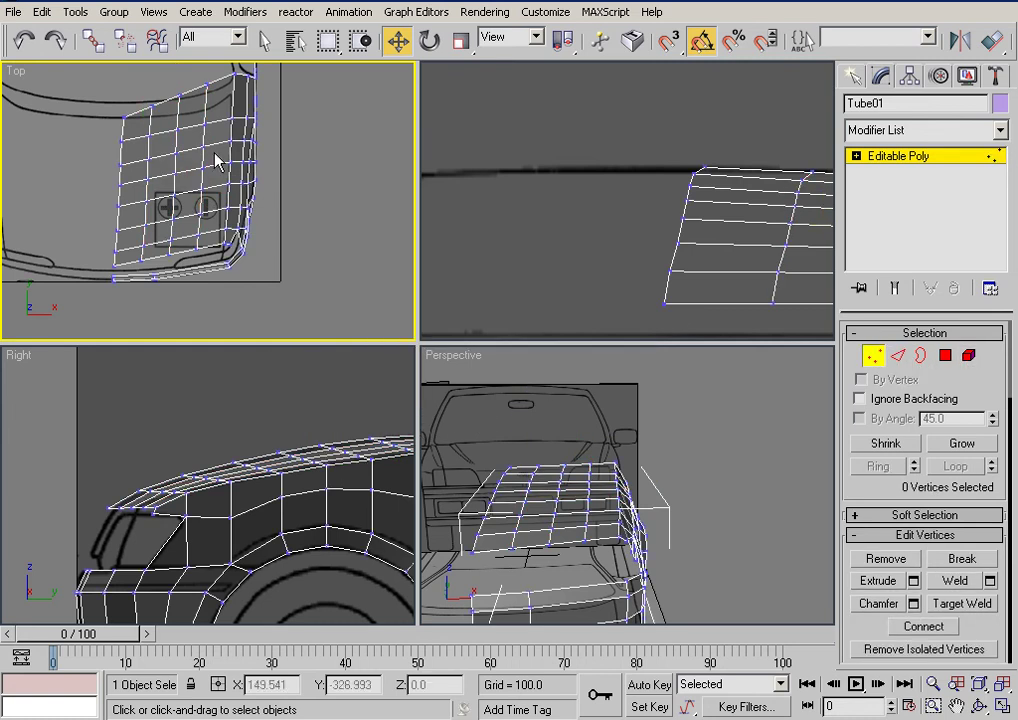
{"action": "left_click_drag", "start_coordinate": [133, 94], "coordinate": [151, 265]}
{"action": "middle_click_drag", "start_coordinate": [757, 229], "coordinate": [469, 195]}
{"action": "left_click_drag", "start_coordinate": [749, 240], "coordinate": [741, 274]}
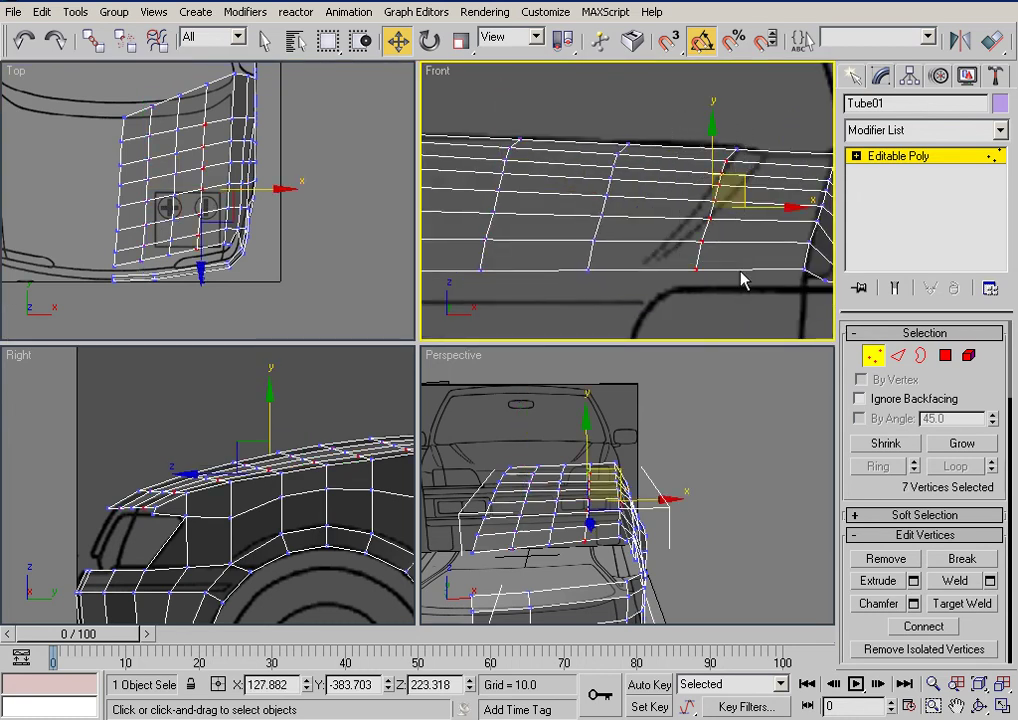
{"action": "left_click_drag", "start_coordinate": [718, 149], "coordinate": [660, 132]}
{"action": "key", "text": "ctrl+z"}
Step: Raise the bonnet's middle vertex row and the row beside the centre edge slightly in the Front view to round the surface
{"action": "left_click_drag", "start_coordinate": [578, 110], "coordinate": [636, 298]}
{"action": "left_click_drag", "start_coordinate": [611, 147], "coordinate": [609, 141]}
{"action": "left_click", "coordinate": [560, 129]}
{"action": "middle_click_drag", "start_coordinate": [517, 134], "coordinate": [637, 131]}
{"action": "left_click_drag", "start_coordinate": [585, 120], "coordinate": [666, 276]}
{"action": "left_click_drag", "start_coordinate": [619, 147], "coordinate": [619, 139]}
{"action": "left_click", "coordinate": [718, 101]}
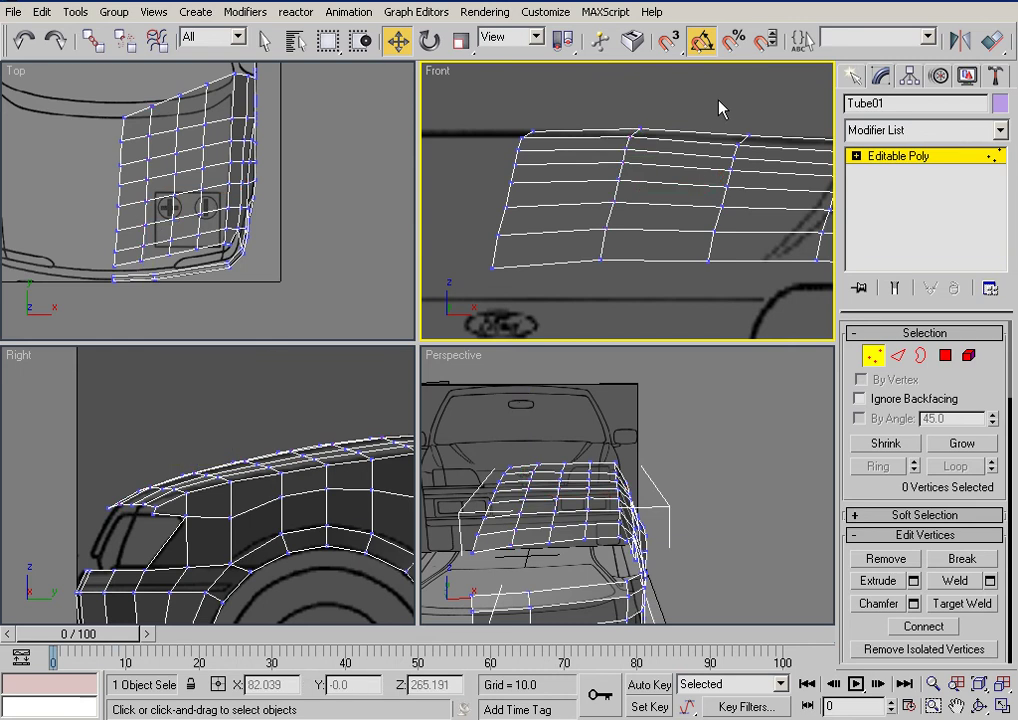
Step: Nudge the bonnet's middle lengthwise vertex row a little further up in the Front view
{"action": "scroll", "coordinate": [718, 101], "scroll_direction": "down", "scroll_amount": 2}
{"action": "middle_click_drag", "start_coordinate": [707, 132], "coordinate": [667, 145]}
{"action": "scroll", "coordinate": [664, 144], "scroll_direction": "up", "scroll_amount": 1}
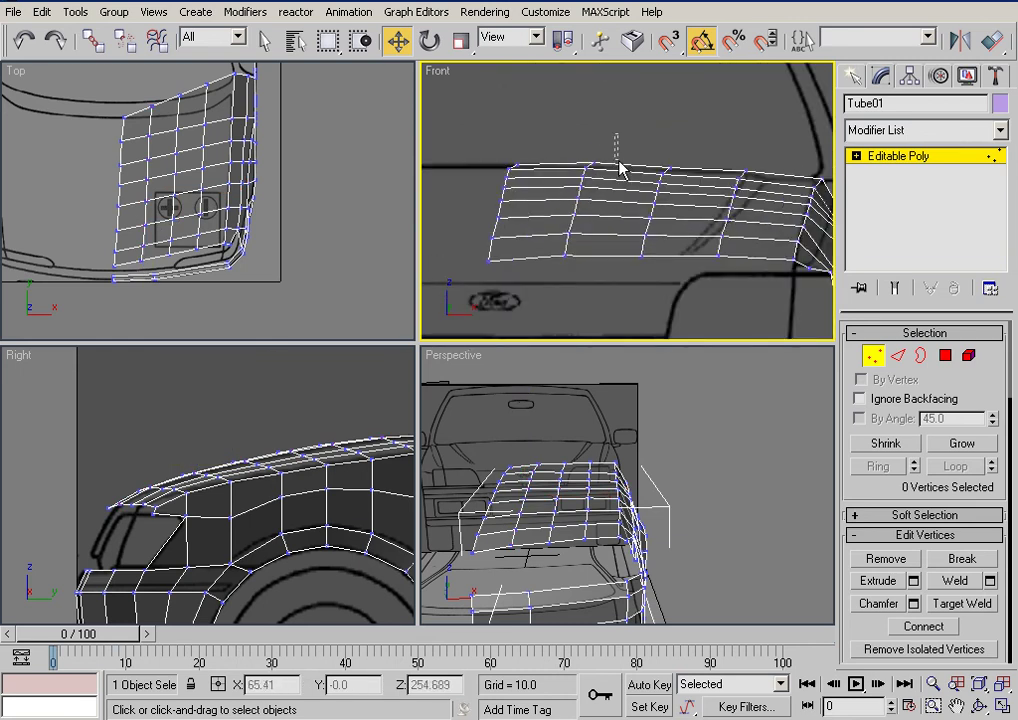
{"action": "left_click_drag", "start_coordinate": [617, 132], "coordinate": [692, 264]}
{"action": "left_click_drag", "start_coordinate": [656, 144], "coordinate": [656, 141]}
{"action": "left_click", "coordinate": [703, 136]}
{"action": "scroll", "coordinate": [207, 262], "scroll_direction": "up", "scroll_amount": 5}
{"action": "middle_click_drag", "start_coordinate": [148, 210], "coordinate": [368, 203]}
{"action": "left_click_drag", "start_coordinate": [272, 209], "coordinate": [273, 210]}
{"action": "left_click_drag", "start_coordinate": [261, 161], "coordinate": [261, 186]}
{"action": "left_click", "coordinate": [186, 193]}
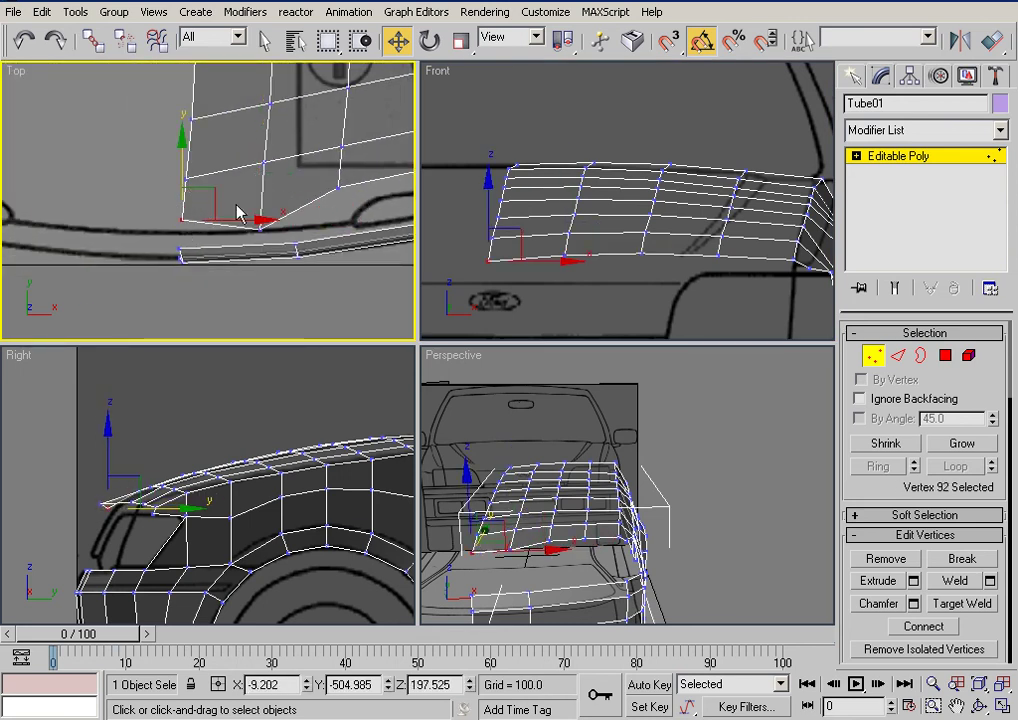
{"action": "key", "text": "ctrl+z"}
{"action": "key", "text": "ctrl+z"}
{"action": "key", "text": "ctrl+z"}
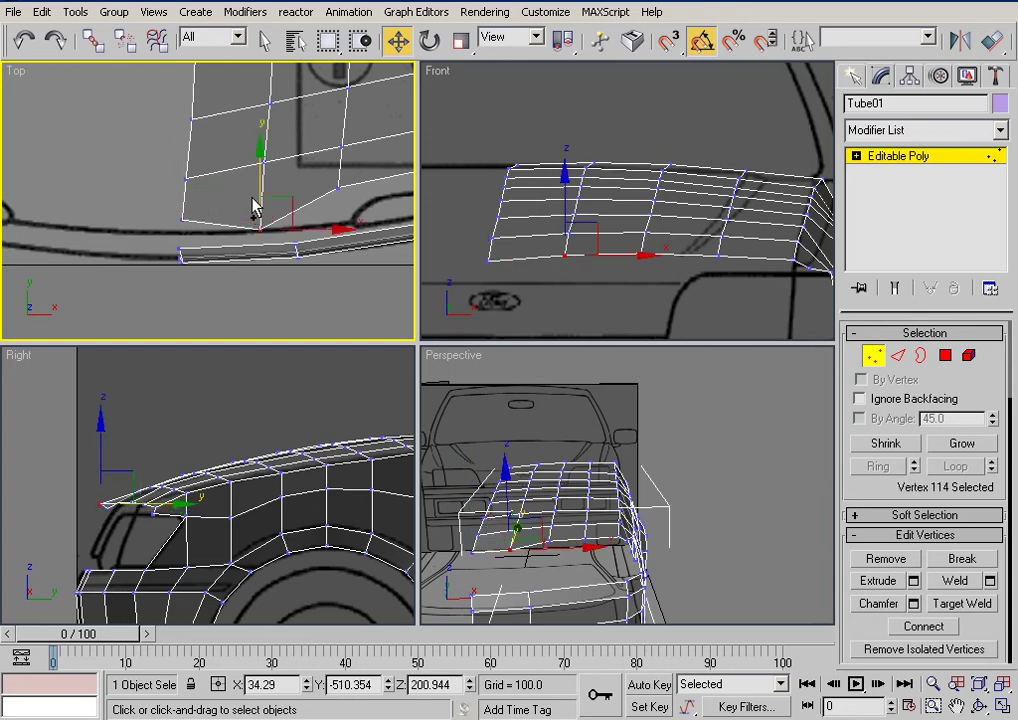
Step: In the Top view, move the bonnet's centre front vertex slightly rearward and the next two front-edge vertices slightly forward
{"action": "left_click_drag", "start_coordinate": [182, 222], "coordinate": [190, 228]}
{"action": "left_click_drag", "start_coordinate": [184, 172], "coordinate": [277, 221]}
{"action": "right_click", "coordinate": [266, 205]}
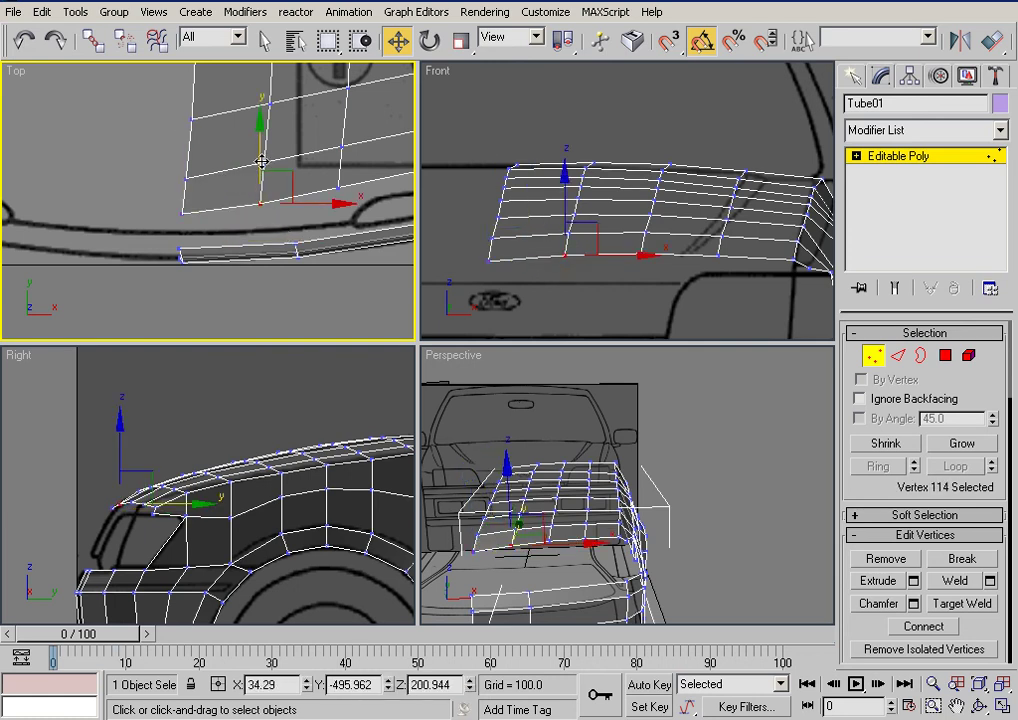
{"action": "left_click_drag", "start_coordinate": [262, 164], "coordinate": [262, 171]}
{"action": "middle_click_drag", "start_coordinate": [337, 183], "coordinate": [247, 193]}
{"action": "left_click_drag", "start_coordinate": [235, 184], "coordinate": [258, 209]}
{"action": "left_click_drag", "start_coordinate": [243, 156], "coordinate": [243, 163]}
{"action": "left_click", "coordinate": [304, 172]}
{"action": "middle_click_drag", "start_coordinate": [330, 192], "coordinate": [248, 198]}
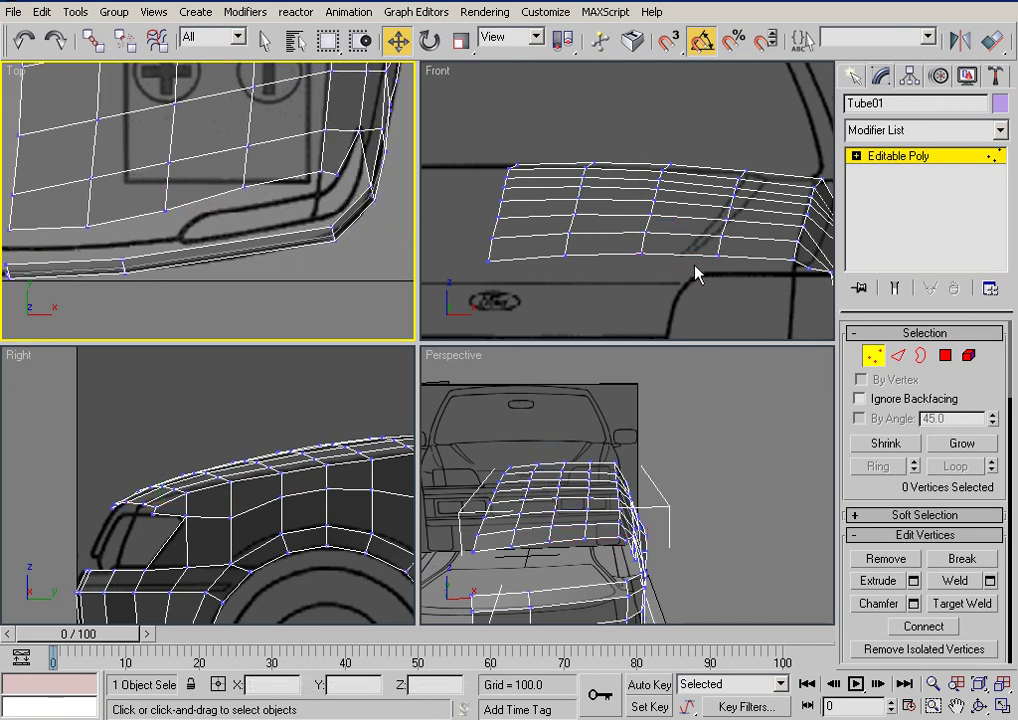
Step: Extrude the two bonnet front edges nearest the fender slightly down toward the headlight's top line in the Front view
{"action": "left_click", "coordinate": [899, 354]}
{"action": "left_click", "coordinate": [287, 180]}
{"action": "left_click", "coordinate": [206, 198], "text": "ctrl"}
{"action": "middle_click_drag", "start_coordinate": [700, 302], "coordinate": [627, 272]}
{"action": "left_click", "coordinate": [641, 262]}
{"action": "left_click", "coordinate": [645, 225]}
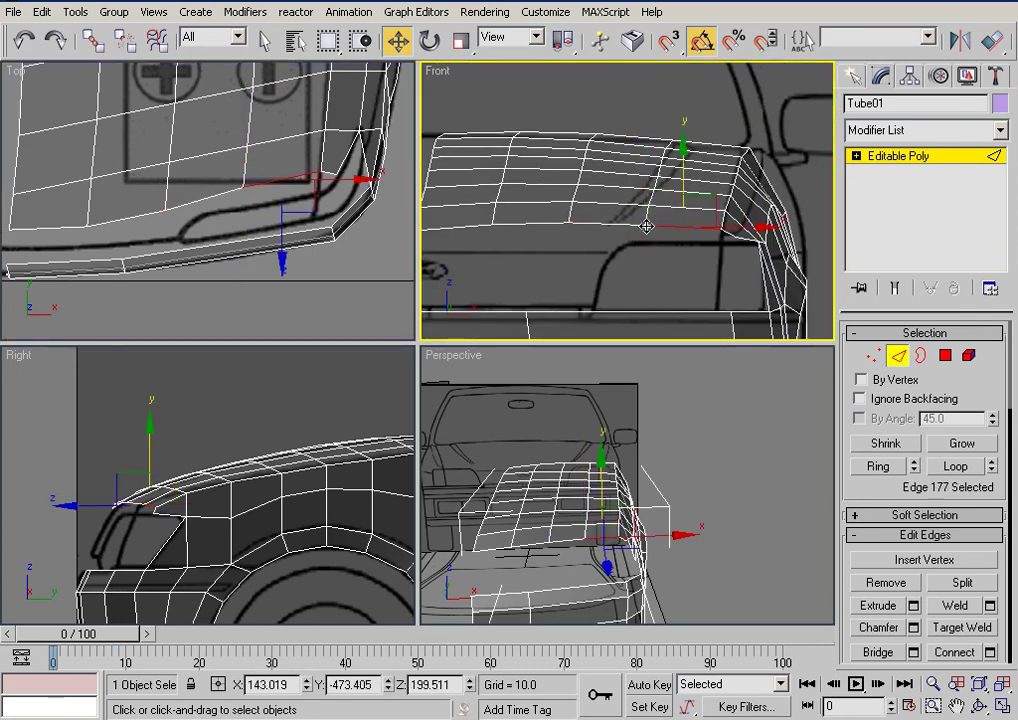
{"action": "left_click", "coordinate": [631, 223], "text": "ctrl"}
{"action": "left_click_drag", "start_coordinate": [645, 178], "coordinate": [641, 206]}
Step: Lower the innermost bottom vertex of the new strip to the line beside the headlight's upper inner corner in the Front view
{"action": "left_click", "coordinate": [874, 355]}
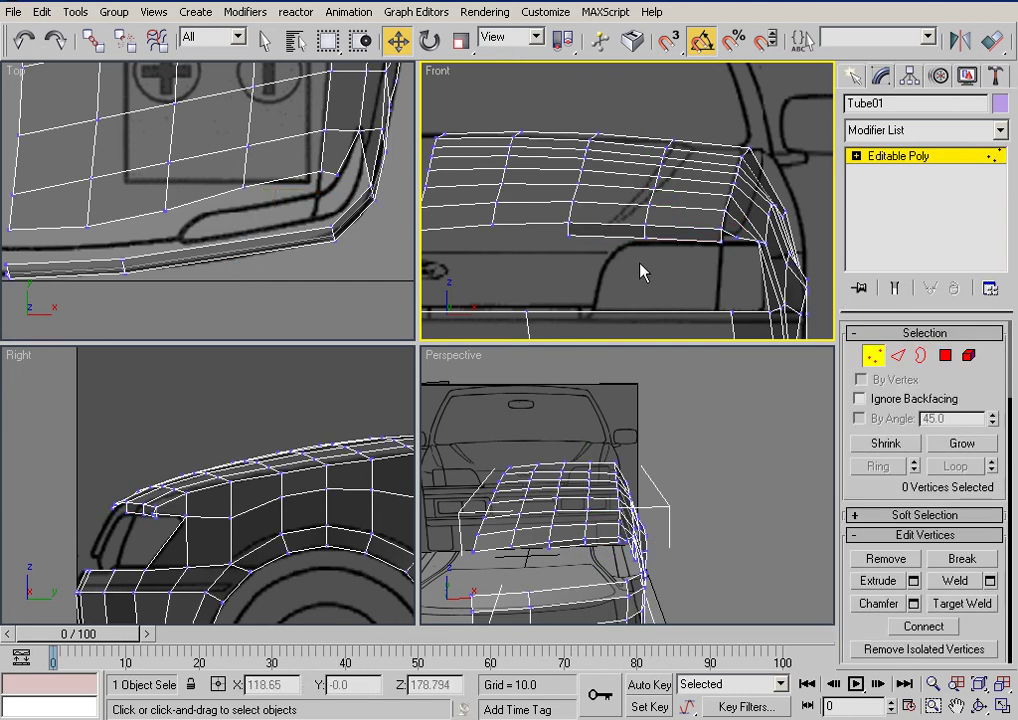
{"action": "scroll", "coordinate": [645, 268], "scroll_direction": "up", "scroll_amount": 3}
{"action": "left_click", "coordinate": [561, 248]}
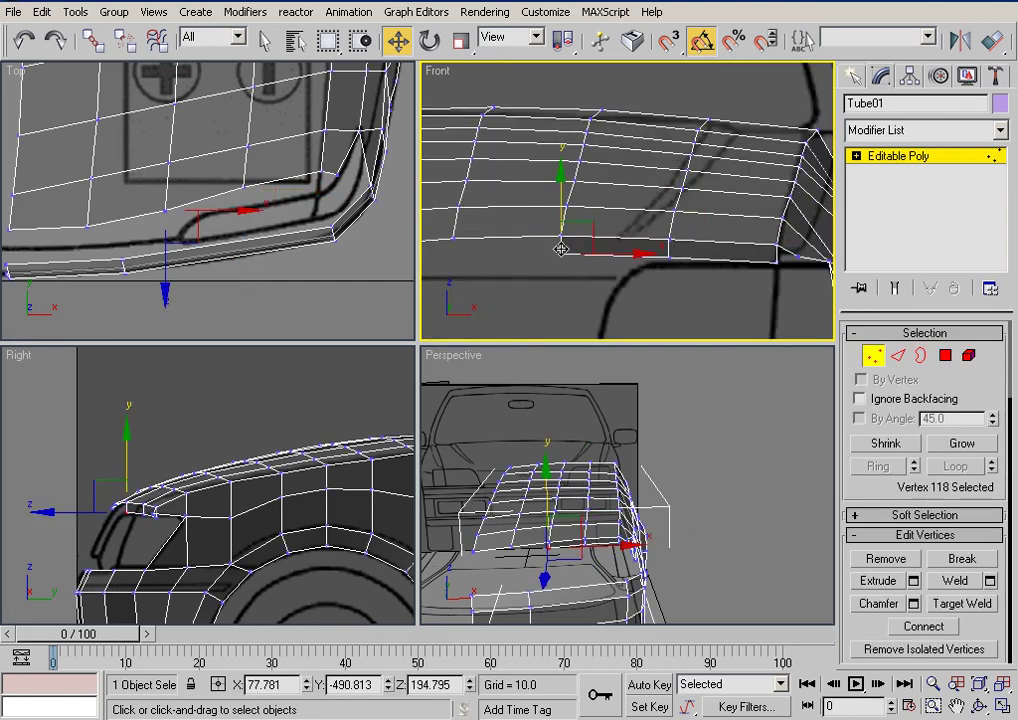
{"action": "left_click_drag", "start_coordinate": [563, 205], "coordinate": [553, 258]}
{"action": "middle_click_drag", "start_coordinate": [604, 280], "coordinate": [599, 165]}
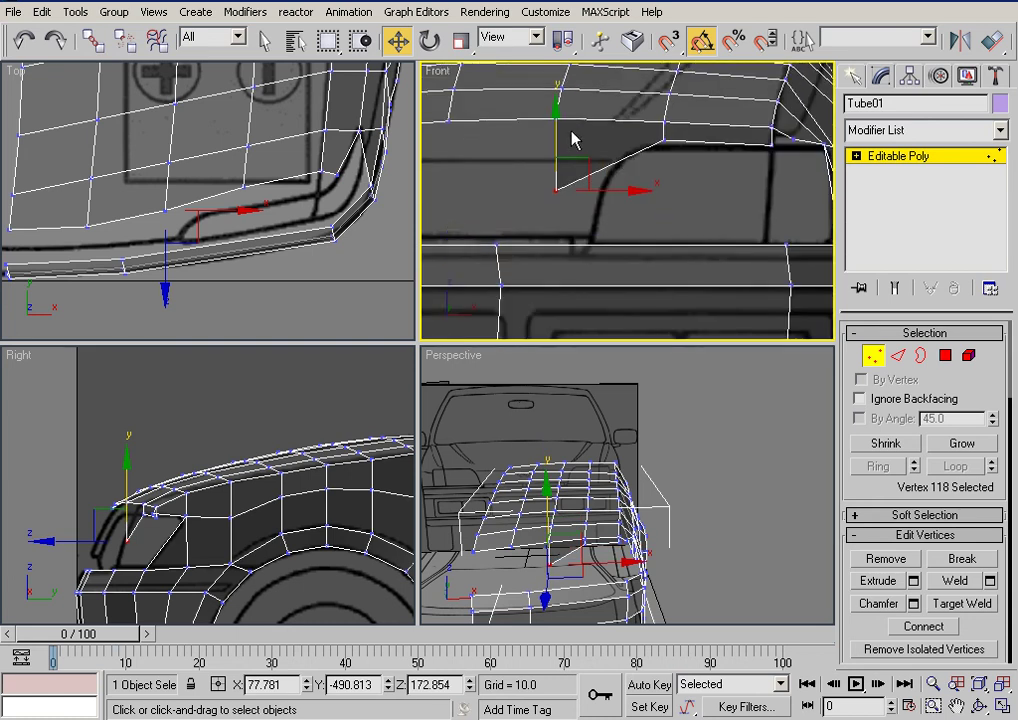
{"action": "left_click_drag", "start_coordinate": [555, 134], "coordinate": [555, 106]}
{"action": "left_click", "coordinate": [666, 165]}
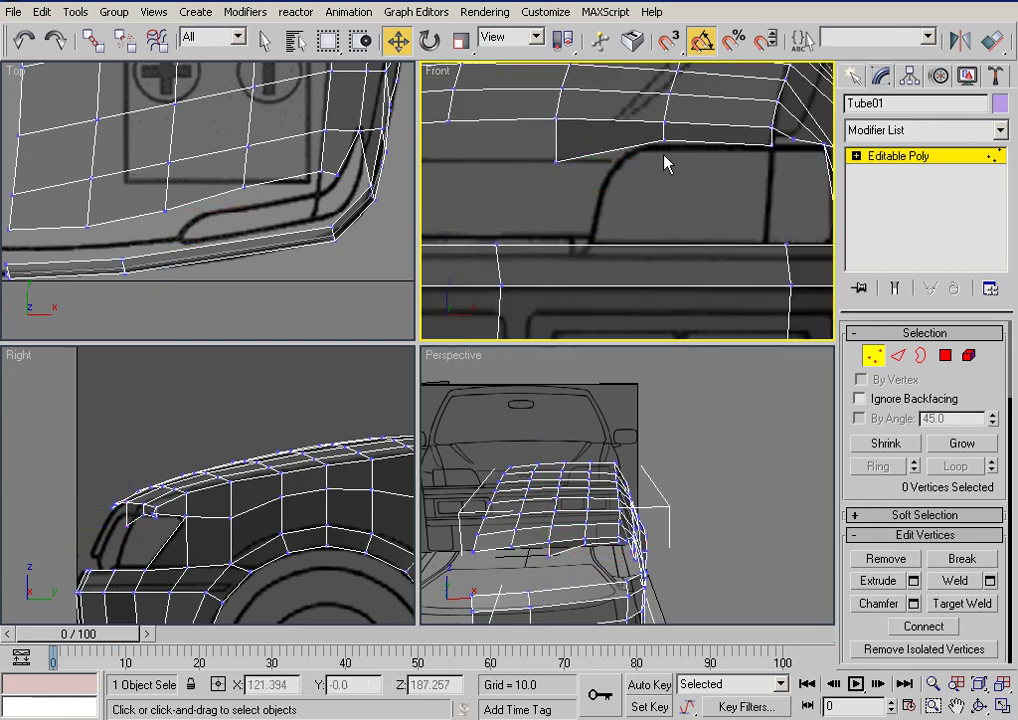
Step: Move the strip's innermost bottom vertex outward to the headlight corner and its middle bottom vertex slightly inward in the Front view
{"action": "left_click", "coordinate": [662, 141]}
{"action": "left_click", "coordinate": [556, 161]}
{"action": "left_click_drag", "start_coordinate": [590, 161], "coordinate": [641, 158]}
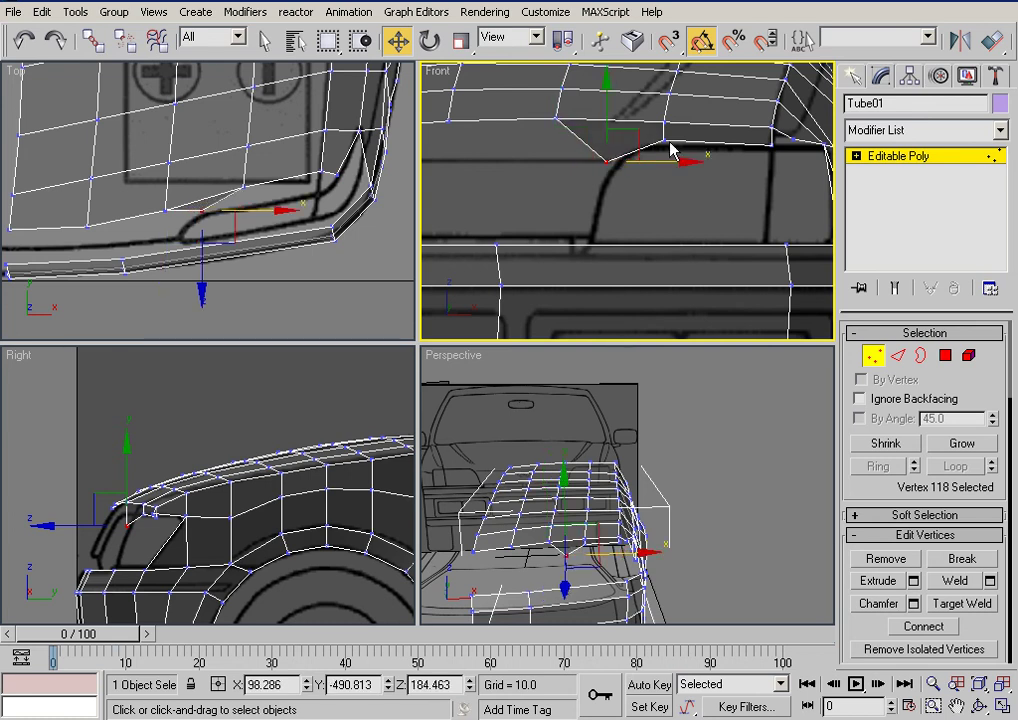
{"action": "left_click", "coordinate": [666, 142]}
{"action": "left_click_drag", "start_coordinate": [711, 141], "coordinate": [688, 143]}
{"action": "left_click", "coordinate": [685, 188]}
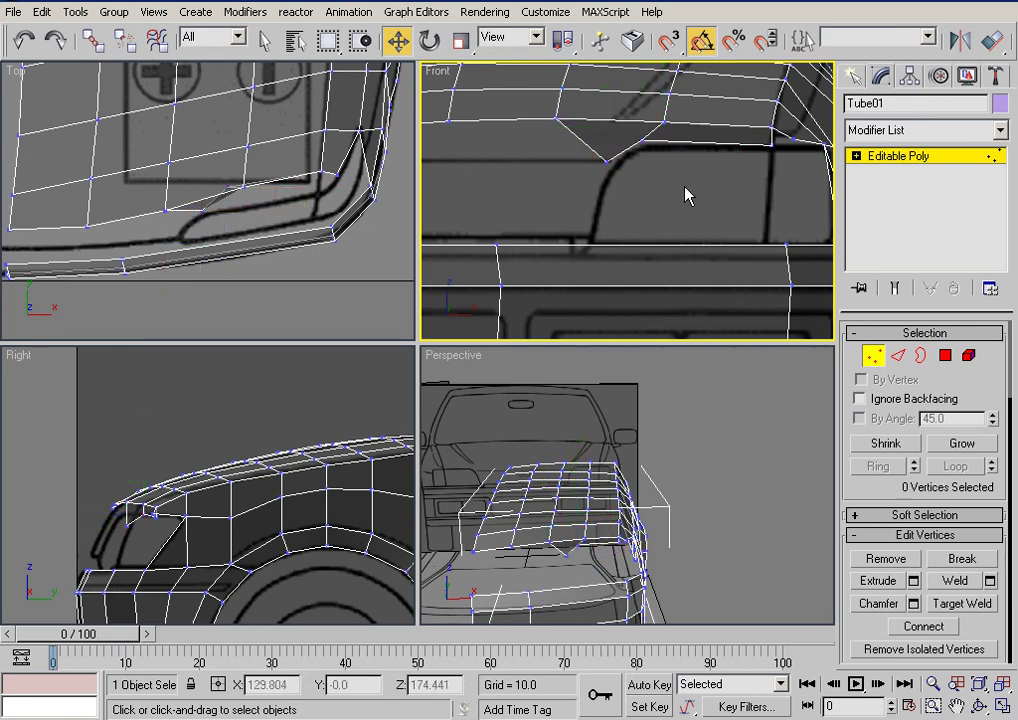
Step: Move the strip's middle bottom vertex forward toward the headlight outline in the Top view
{"action": "left_click_drag", "start_coordinate": [595, 130], "coordinate": [667, 174]}
{"action": "middle_click_drag", "start_coordinate": [217, 231], "coordinate": [232, 233]}
{"action": "left_click", "coordinate": [247, 212]}
{"action": "left_click", "coordinate": [242, 189]}
{"action": "left_click_drag", "start_coordinate": [240, 155], "coordinate": [241, 176]}
{"action": "left_click", "coordinate": [309, 210]}
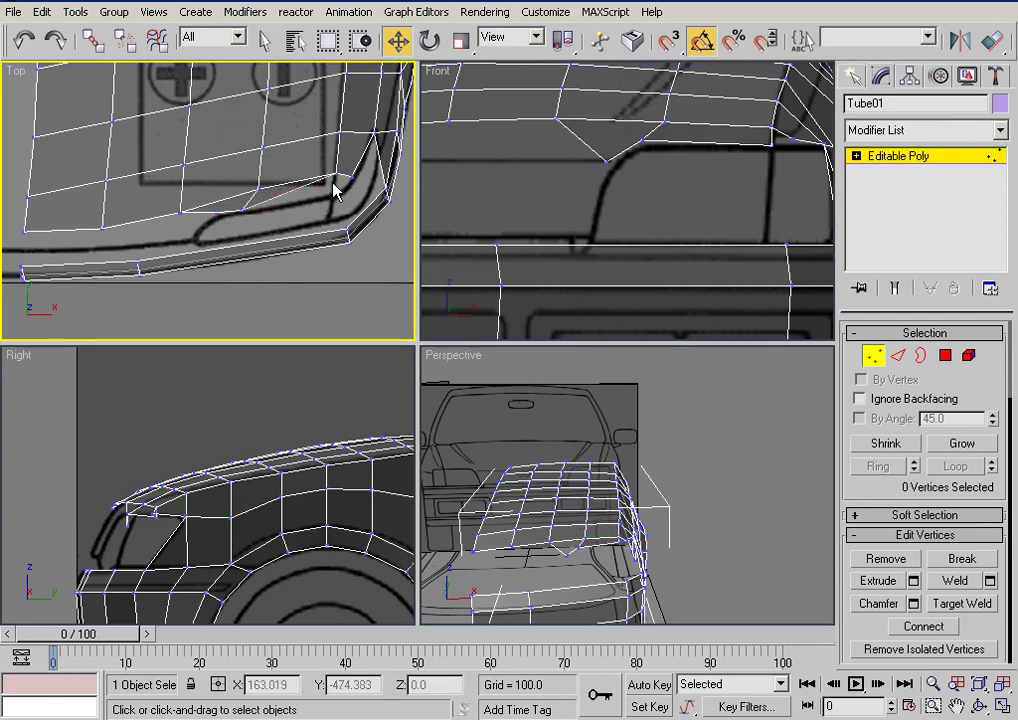
Step: Move the strip's outer bottom vertex forward and slightly inward onto the headlight's rear outline in the Top view
{"action": "left_click", "coordinate": [772, 148]}
{"action": "middle_click_drag", "start_coordinate": [375, 154], "coordinate": [334, 159]}
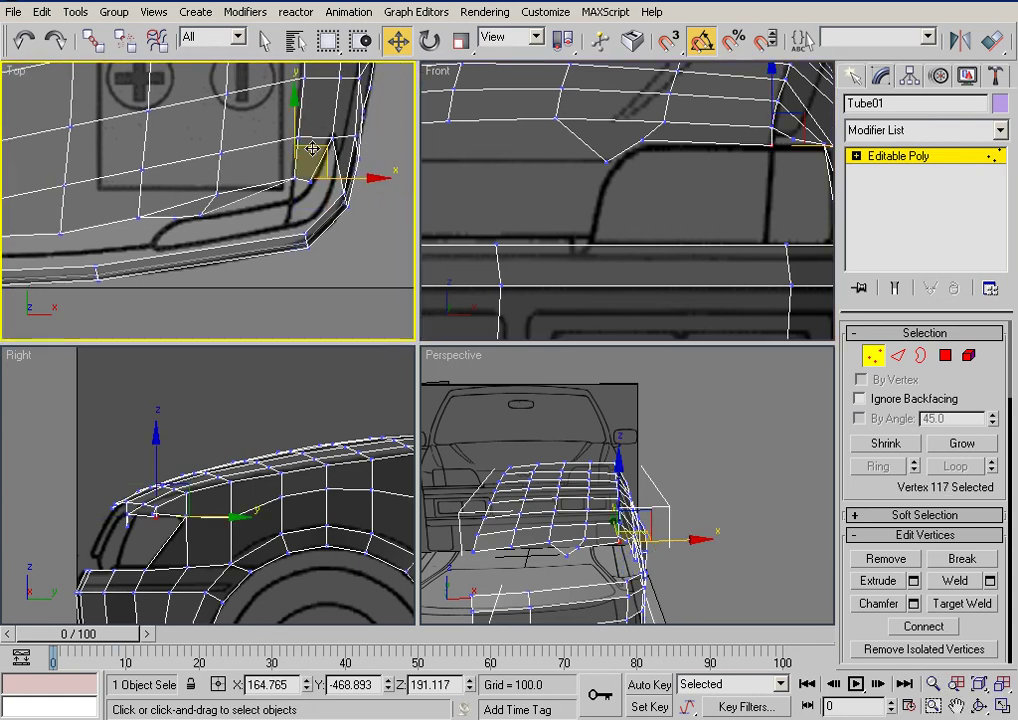
{"action": "left_click_drag", "start_coordinate": [293, 136], "coordinate": [287, 158]}
{"action": "left_click_drag", "start_coordinate": [341, 200], "coordinate": [335, 201]}
{"action": "left_click", "coordinate": [174, 229]}
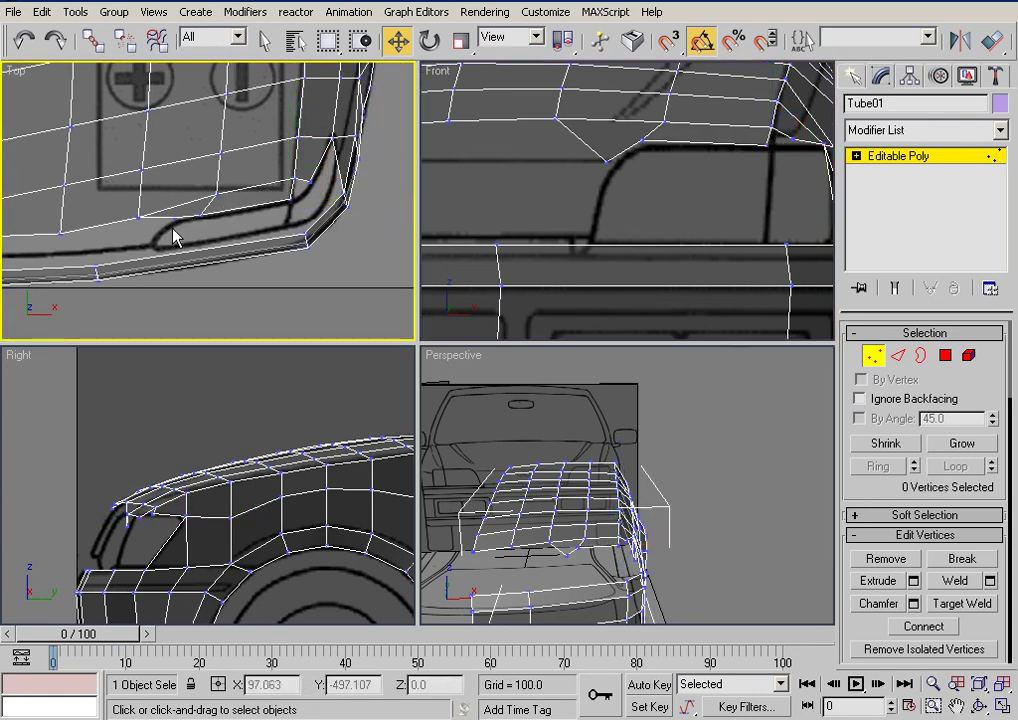
Step: Move the vertex at the headlight's upper inner corner slightly forward toward the headlight outline in the Top view
{"action": "left_click", "coordinate": [175, 218]}
{"action": "scroll", "coordinate": [182, 251], "scroll_direction": "up", "scroll_amount": 2}
{"action": "scroll", "coordinate": [181, 259], "scroll_direction": "up", "scroll_amount": 1}
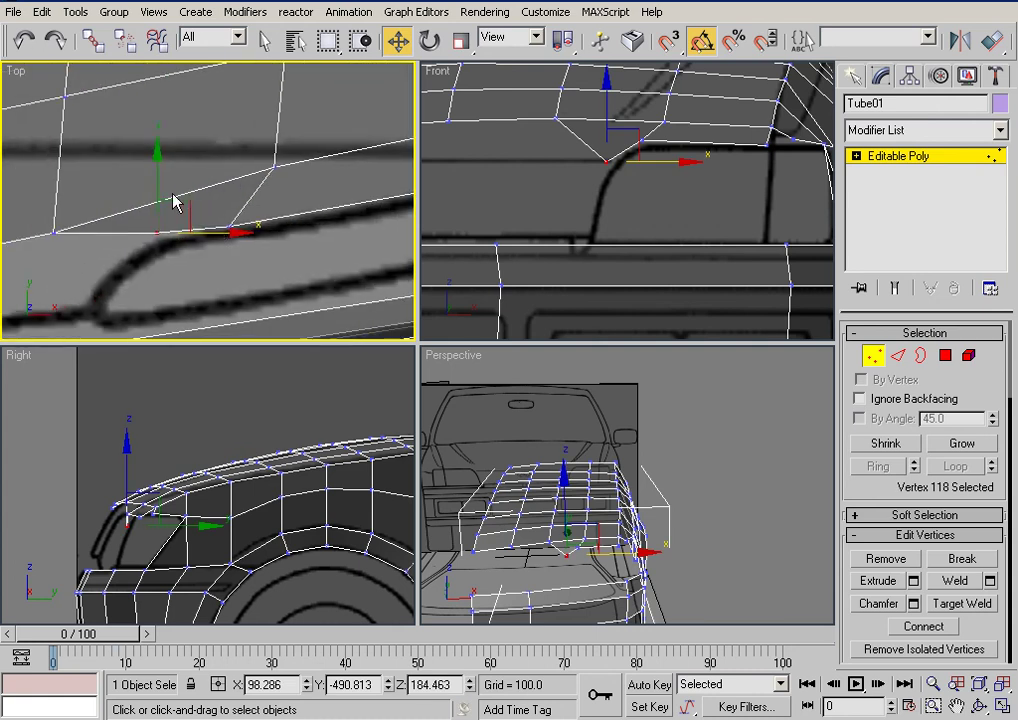
{"action": "left_click_drag", "start_coordinate": [157, 191], "coordinate": [157, 198]}
{"action": "left_click", "coordinate": [219, 300]}
{"action": "scroll", "coordinate": [219, 288], "scroll_direction": "down", "scroll_amount": 2}
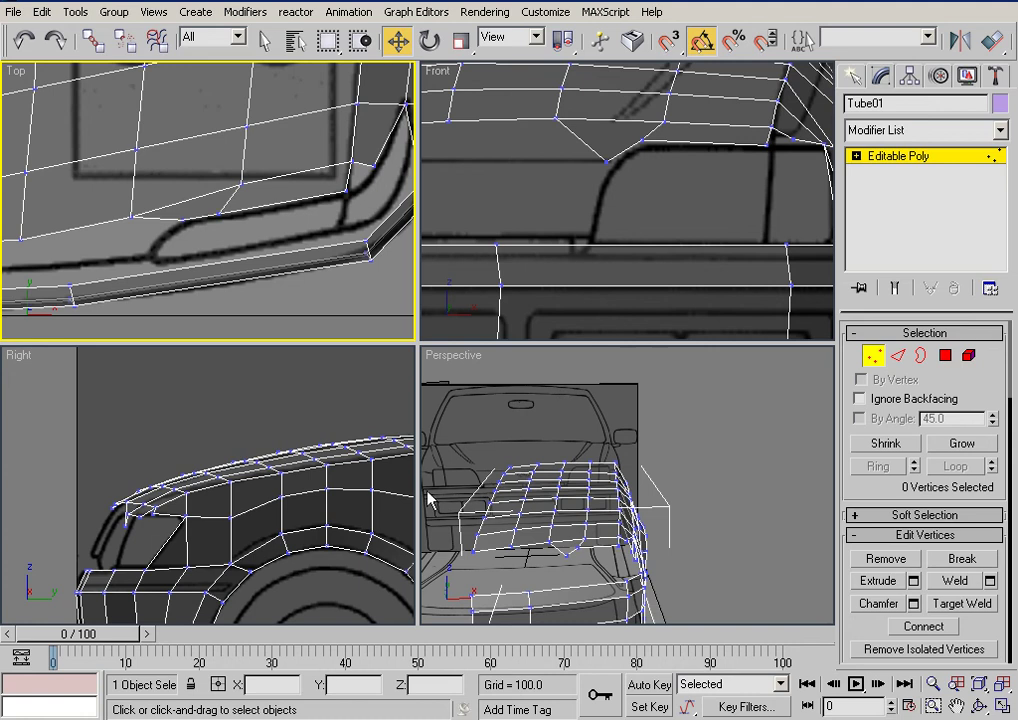
Step: Raise the front-edge vertex above the headlight's vertical dividing line slightly in the Right view
{"action": "left_click", "coordinate": [325, 416]}
{"action": "scroll", "coordinate": [275, 505], "scroll_direction": "up", "scroll_amount": 4}
{"action": "scroll", "coordinate": [280, 480], "scroll_direction": "down", "scroll_amount": 3}
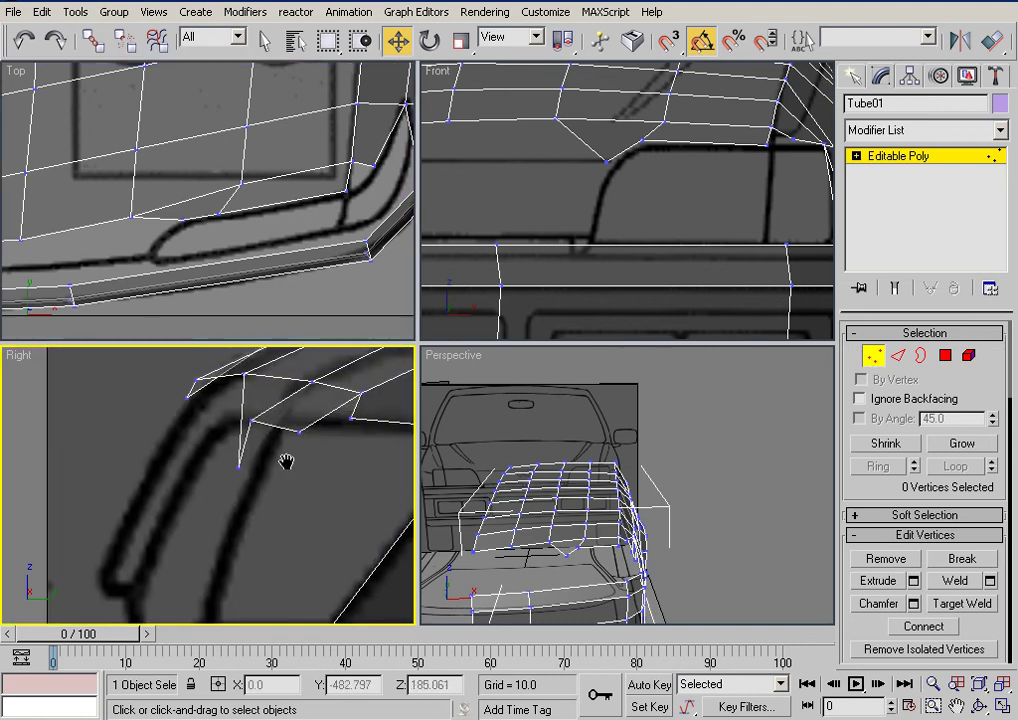
{"action": "left_click", "coordinate": [205, 427]}
{"action": "left_click_drag", "start_coordinate": [285, 428], "coordinate": [237, 394]}
{"action": "left_click", "coordinate": [262, 474]}
{"action": "scroll", "coordinate": [241, 492], "scroll_direction": "down", "scroll_amount": 2}
{"action": "left_click", "coordinate": [240, 452]}
{"action": "left_click", "coordinate": [224, 497]}
{"action": "scroll", "coordinate": [224, 497], "scroll_direction": "down", "scroll_amount": 3}
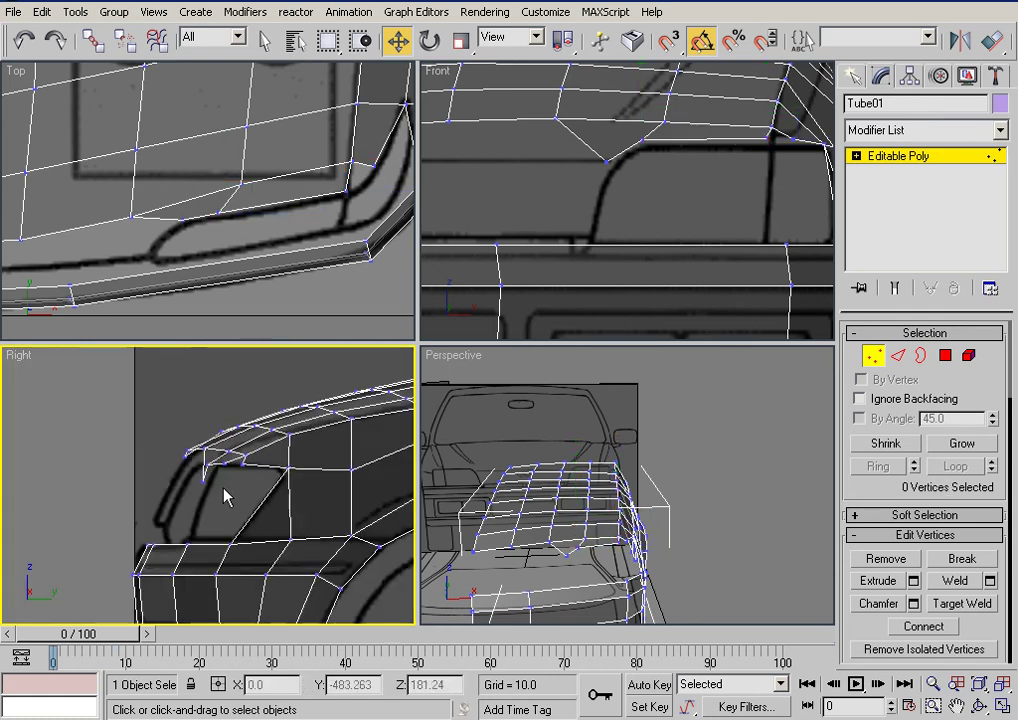
Step: Create a triangular polygon across the three vertices of the notch in the front edge above the headlight's outer part
{"action": "middle_click_drag", "start_coordinate": [783, 216], "coordinate": [601, 289]}
{"action": "scroll", "coordinate": [708, 216], "scroll_direction": "up", "scroll_amount": 2}
{"action": "middle_click_drag", "start_coordinate": [638, 534], "coordinate": [632, 479], "text": "alt"}
{"action": "scroll", "coordinate": [618, 550], "scroll_direction": "up", "scroll_amount": 2}
{"action": "scroll", "coordinate": [617, 550], "scroll_direction": "up", "scroll_amount": 3}
{"action": "scroll", "coordinate": [606, 503], "scroll_direction": "up", "scroll_amount": 3}
{"action": "middle_click_drag", "start_coordinate": [546, 528], "coordinate": [606, 467]}
{"action": "left_click", "coordinate": [947, 356]}
{"action": "left_click_drag", "start_coordinate": [850, 614], "coordinate": [852, 345]}
{"action": "left_click", "coordinate": [864, 569]}
{"action": "left_click", "coordinate": [635, 451]}
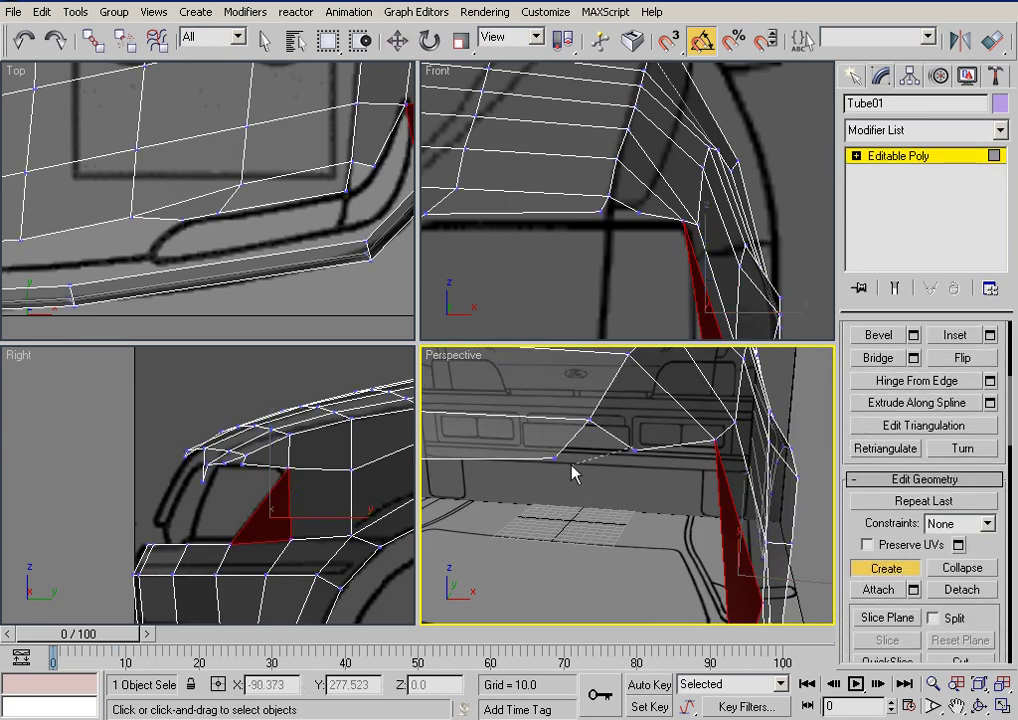
{"action": "left_click", "coordinate": [632, 451]}
{"action": "left_click_drag", "start_coordinate": [849, 329], "coordinate": [867, 698]}
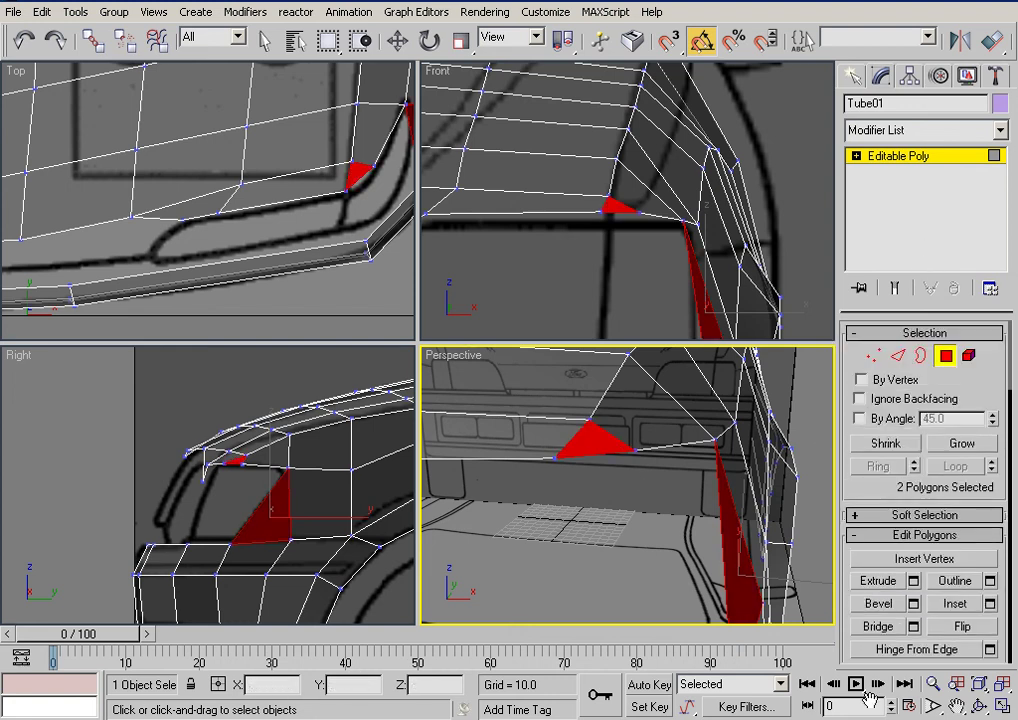
Step: Lower the inner bottom vertex of the new triangle slightly toward the headlight's top line in the Front view
{"action": "left_click", "coordinate": [872, 354]}
{"action": "left_click", "coordinate": [627, 277]}
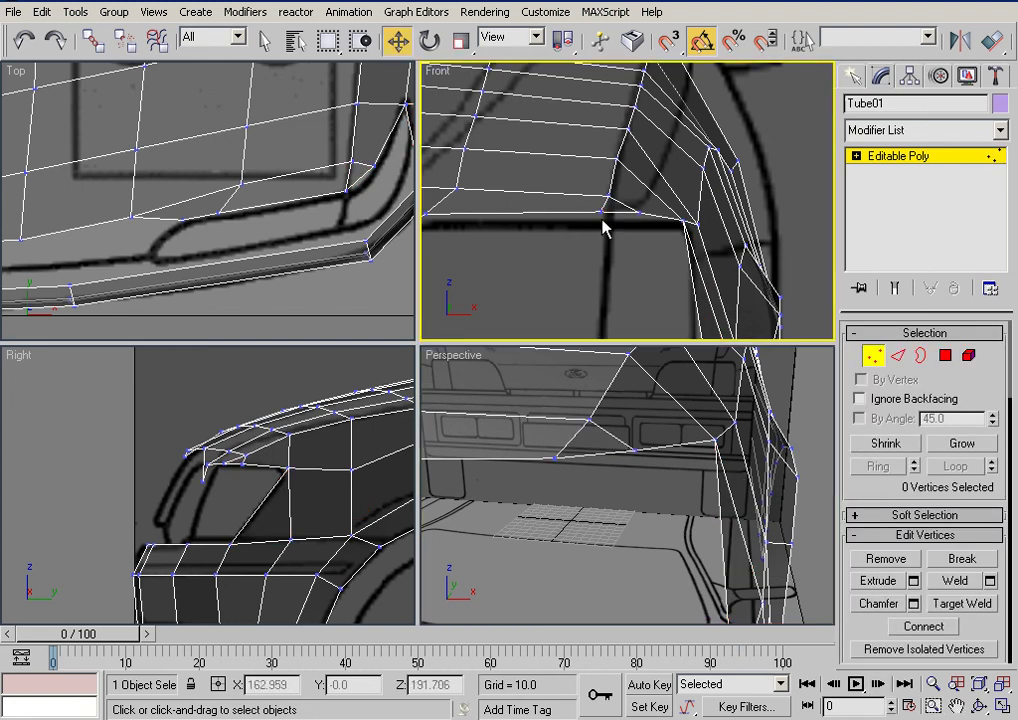
{"action": "left_click", "coordinate": [601, 212]}
{"action": "left_click_drag", "start_coordinate": [600, 161], "coordinate": [600, 165]}
{"action": "left_click", "coordinate": [603, 275]}
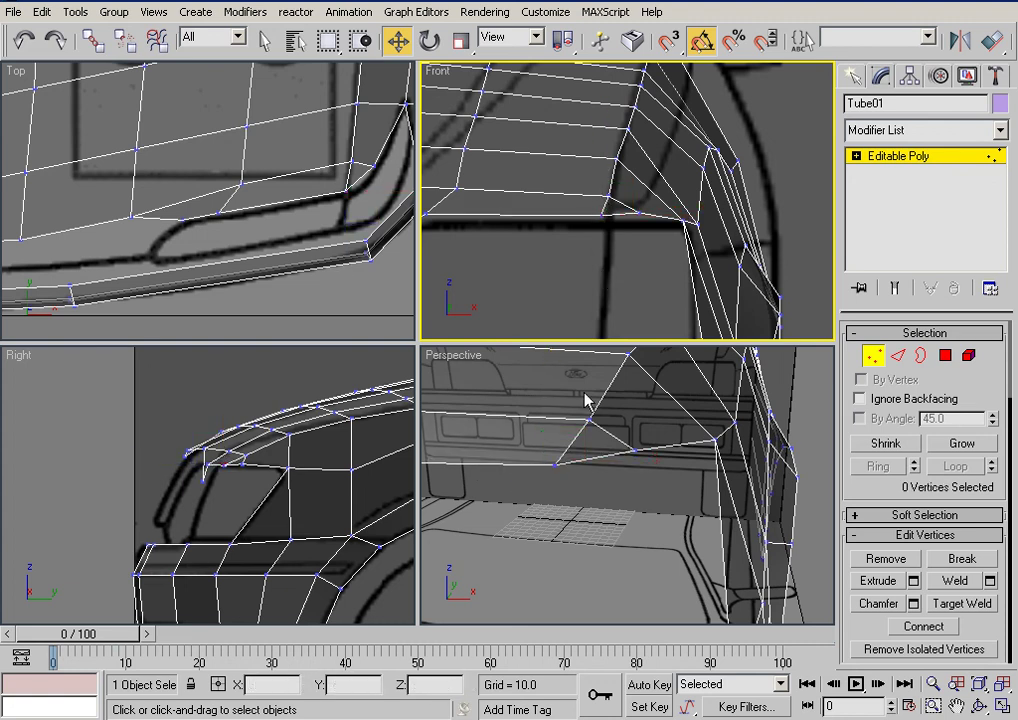
Step: Extend the bonnet's two innermost front edges downward to just above the bumper in the Front view
{"action": "middle_click_drag", "start_coordinate": [240, 500], "coordinate": [271, 498]}
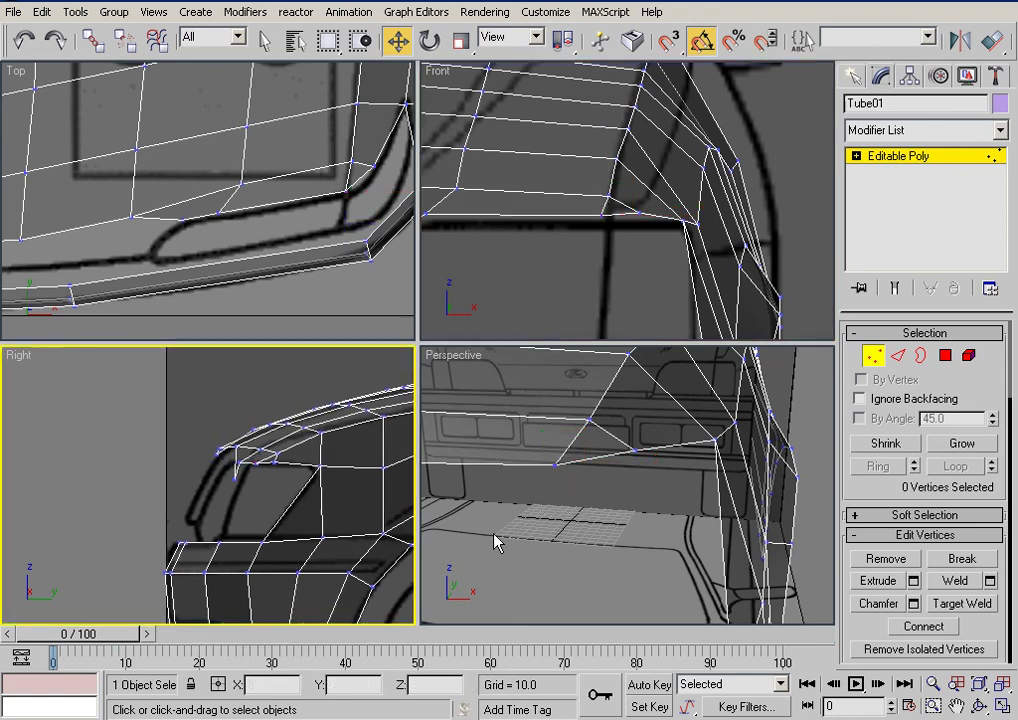
{"action": "scroll", "coordinate": [510, 548], "scroll_direction": "down", "scroll_amount": 5}
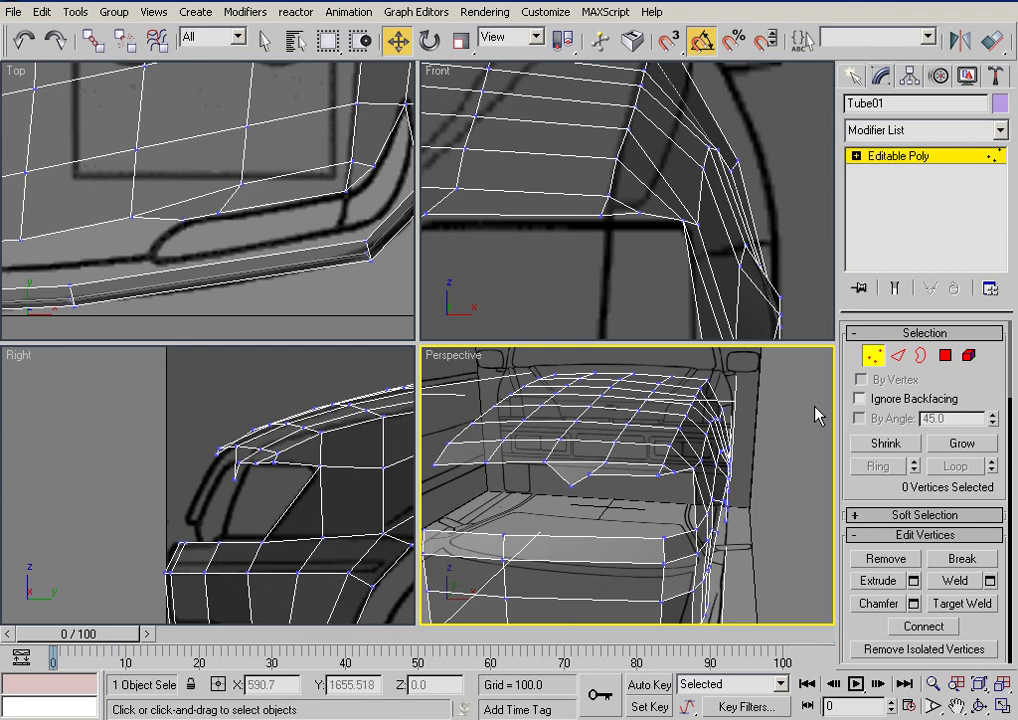
{"action": "left_click", "coordinate": [896, 356]}
{"action": "left_click", "coordinate": [516, 283]}
{"action": "middle_click_drag", "start_coordinate": [516, 283], "coordinate": [780, 256]}
{"action": "scroll", "coordinate": [780, 256], "scroll_direction": "down", "scroll_amount": 4}
{"action": "left_click", "coordinate": [581, 178]}
{"action": "left_click", "coordinate": [491, 181], "text": "ctrl"}
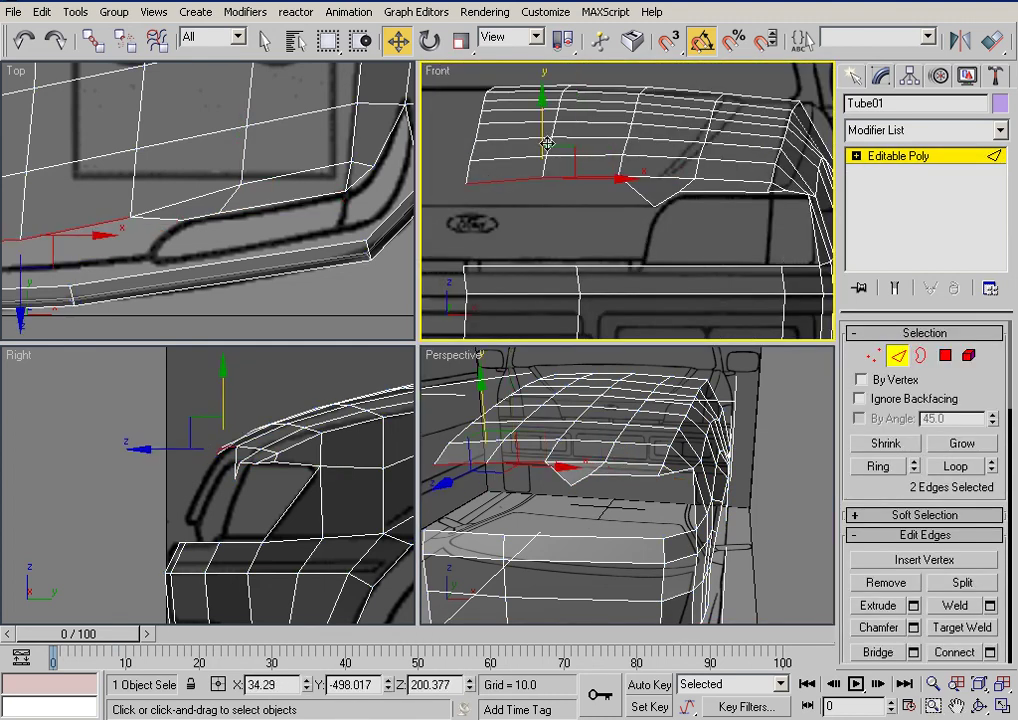
{"action": "left_click_drag", "start_coordinate": [542, 122], "coordinate": [538, 194]}
Step: Lower the two outer bottom vertices of the new front panel so its bottom edge runs level in the Front view
{"action": "left_click", "coordinate": [888, 361]}
{"action": "left_click", "coordinate": [883, 360]}
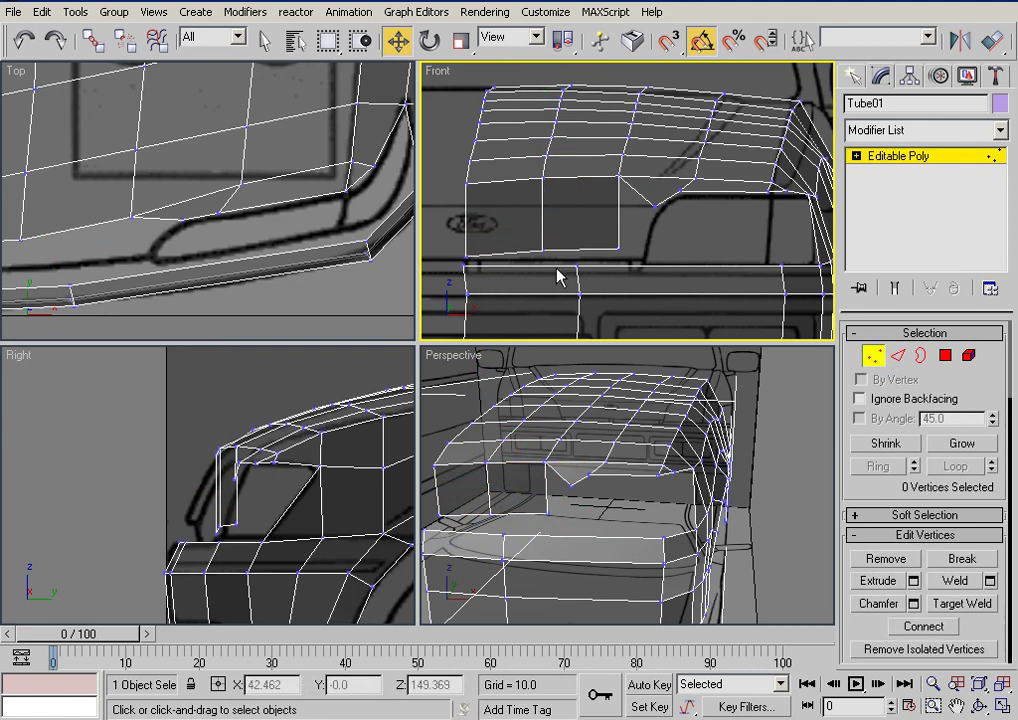
{"action": "left_click_drag", "start_coordinate": [533, 240], "coordinate": [643, 262]}
{"action": "left_click_drag", "start_coordinate": [582, 195], "coordinate": [582, 202]}
{"action": "left_click", "coordinate": [638, 221]}
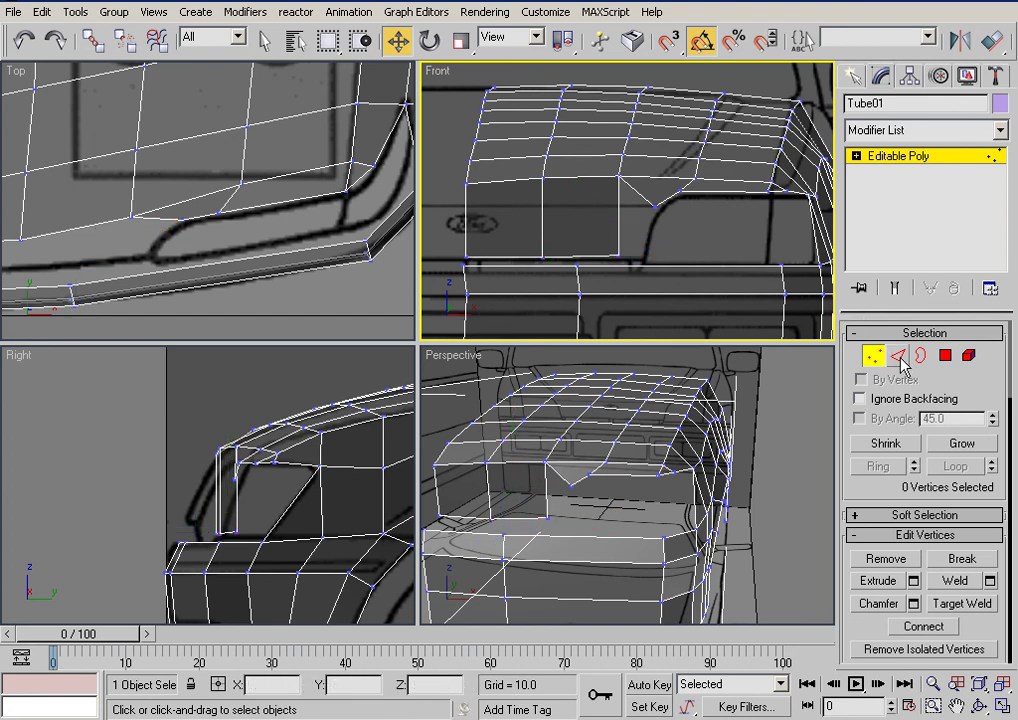
Step: Extrude the slanted edge beside the headlight's inner corner downward toward the bumper in the Front view
{"action": "left_click", "coordinate": [898, 356]}
{"action": "left_click", "coordinate": [642, 197]}
{"action": "left_click_drag", "start_coordinate": [652, 161], "coordinate": [661, 204], "text": "shift"}
{"action": "left_click", "coordinate": [770, 255]}
Step: Target-weld the extruded strip's inner bottom vertex to the front panel's outer bottom vertex
{"action": "left_click", "coordinate": [873, 356]}
{"action": "left_click", "coordinate": [961, 604]}
{"action": "left_click", "coordinate": [626, 220]}
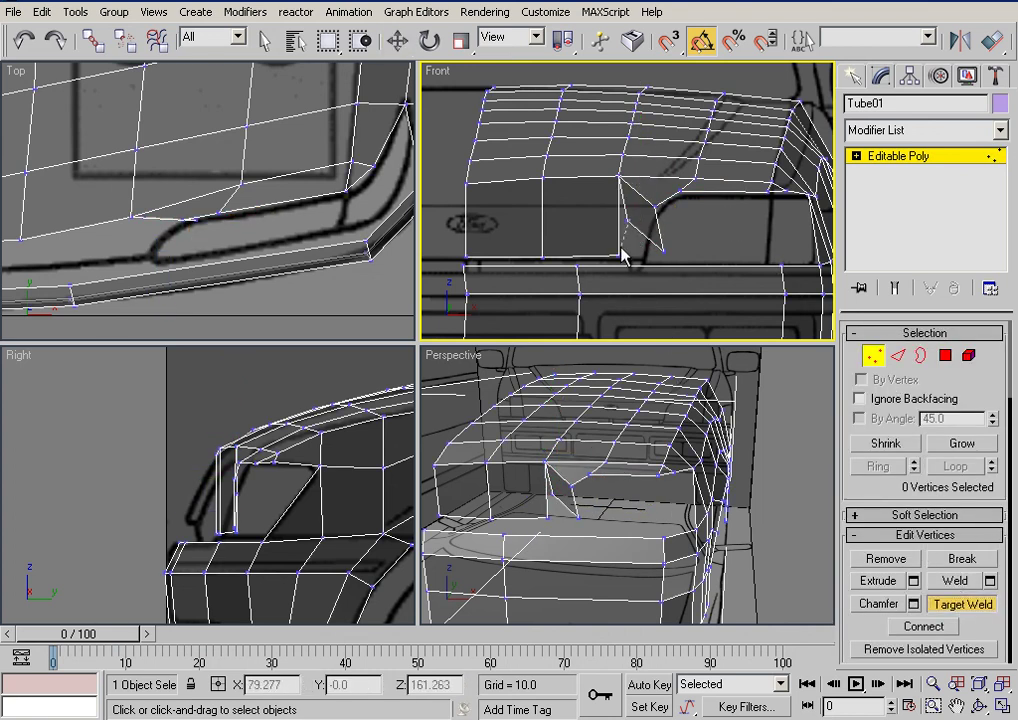
{"action": "left_click", "coordinate": [620, 253]}
{"action": "left_click", "coordinate": [397, 43]}
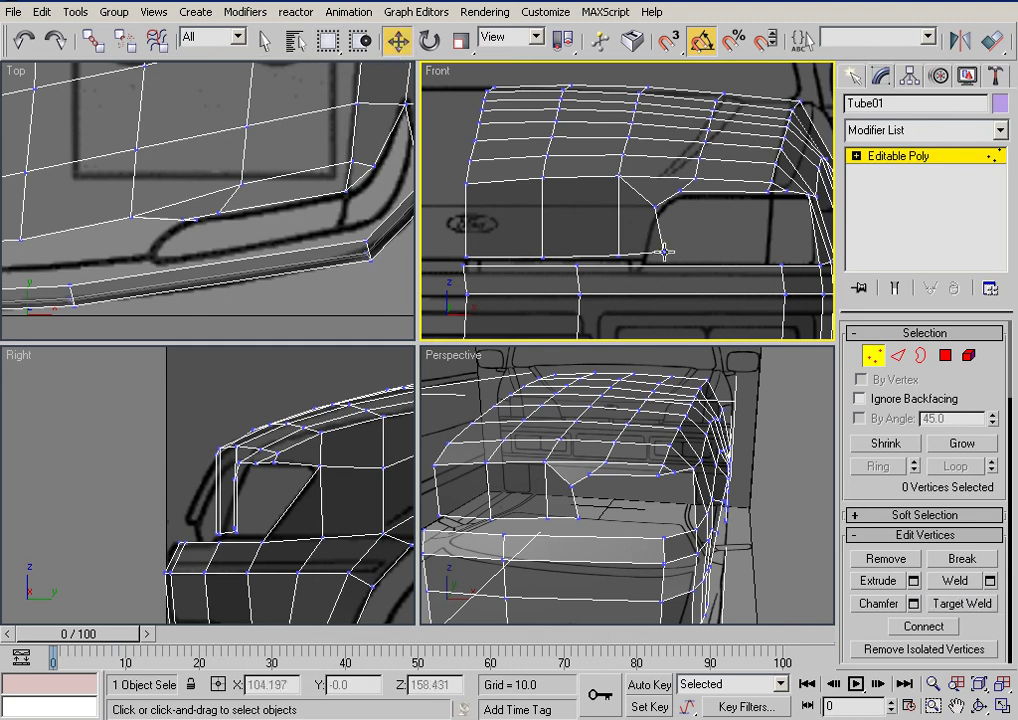
Step: Move the strip's outer bottom vertex inward and slightly down, beside the headlight's inner edge, in the Front view
{"action": "left_click_drag", "start_coordinate": [656, 265], "coordinate": [655, 266]}
{"action": "left_click_drag", "start_coordinate": [715, 251], "coordinate": [693, 251]}
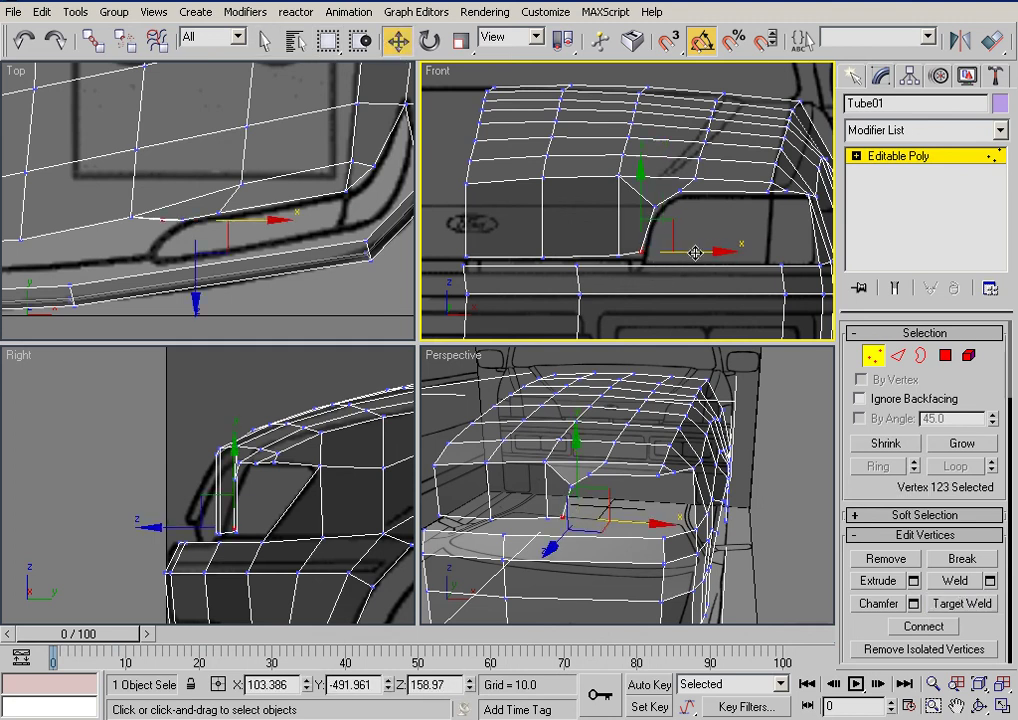
{"action": "left_click_drag", "start_coordinate": [643, 201], "coordinate": [643, 206]}
{"action": "left_click", "coordinate": [693, 242]}
Step: Move the front panel's four bottom vertices forward to the front outline in the Top view
{"action": "left_click_drag", "start_coordinate": [442, 235], "coordinate": [670, 270]}
{"action": "middle_click_drag", "start_coordinate": [144, 275], "coordinate": [370, 234]}
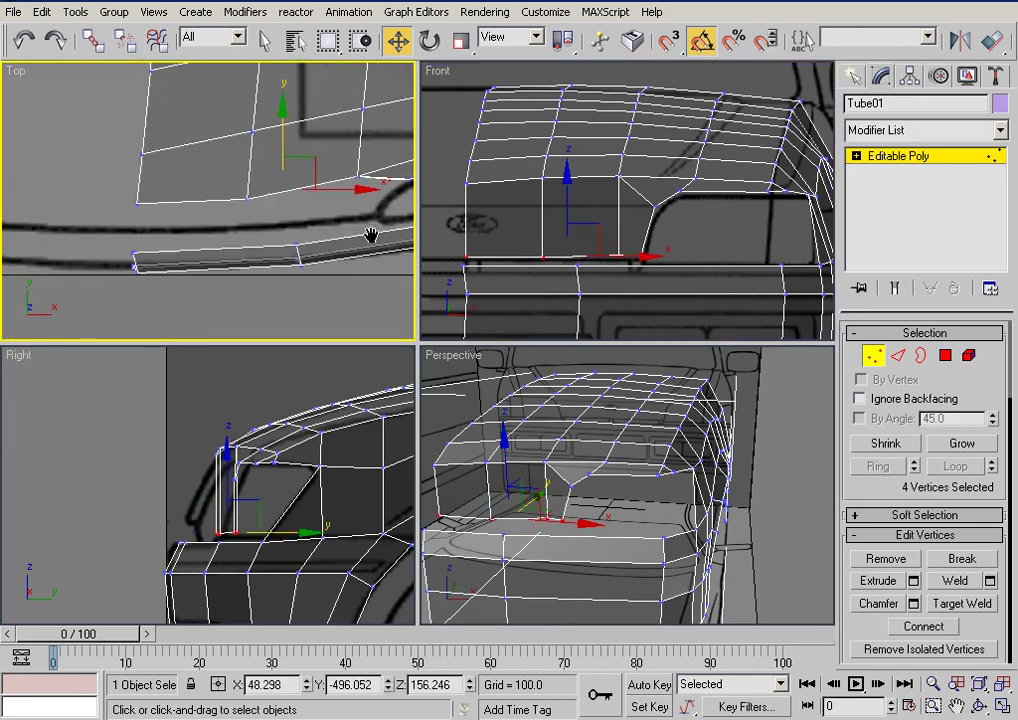
{"action": "left_click_drag", "start_coordinate": [281, 109], "coordinate": [281, 138]}
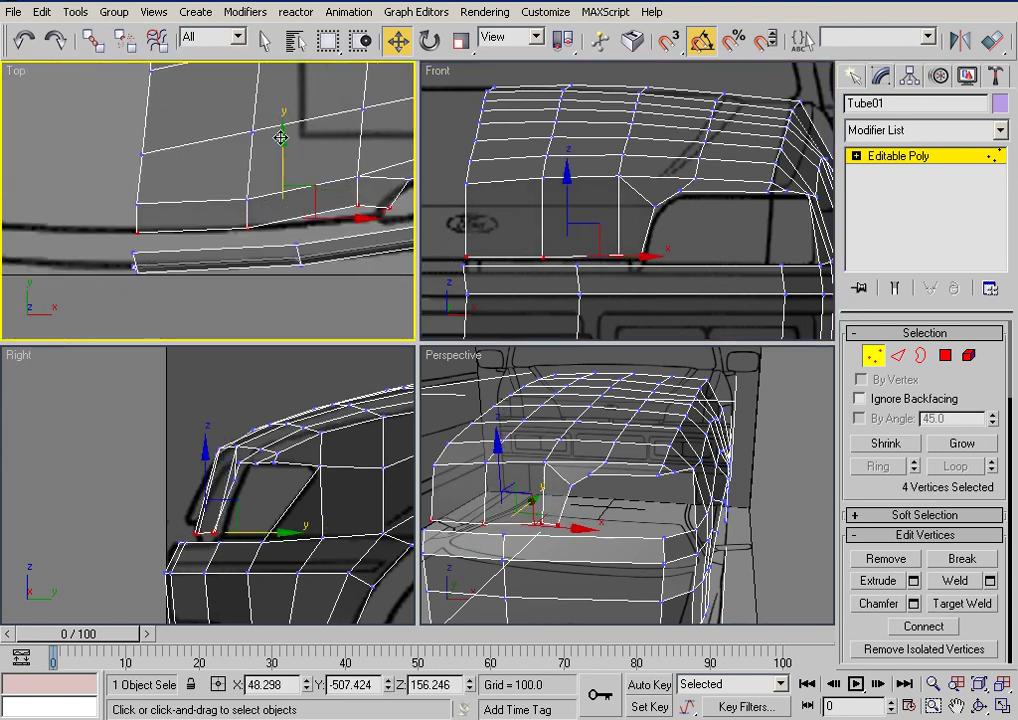
Step: Shift the panel's two outermost bottom vertices to follow the outline at the headlight's inner end in the Top view
{"action": "left_click", "coordinate": [356, 206]}
{"action": "left_click_drag", "start_coordinate": [357, 161], "coordinate": [357, 171]}
{"action": "left_click", "coordinate": [323, 213]}
{"action": "middle_click_drag", "start_coordinate": [351, 206], "coordinate": [239, 219]}
{"action": "left_click", "coordinate": [276, 219]}
{"action": "left_click_drag", "start_coordinate": [296, 207], "coordinate": [286, 211]}
{"action": "left_click", "coordinate": [323, 210]}
{"action": "scroll", "coordinate": [323, 210], "scroll_direction": "down", "scroll_amount": 2}
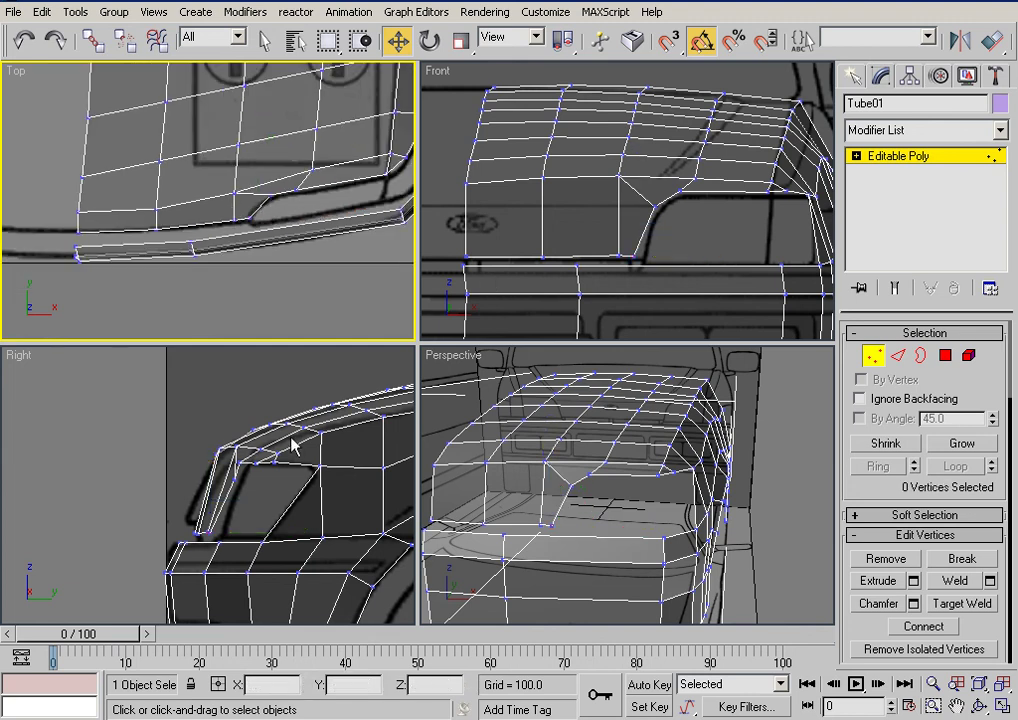
Step: Lower the front panel's middle and outer top vertices slightly to smooth the bonnet edge in the Front view
{"action": "middle_click_drag", "start_coordinate": [564, 259], "coordinate": [611, 266]}
{"action": "scroll", "coordinate": [635, 171], "scroll_direction": "down", "scroll_amount": 3}
{"action": "scroll", "coordinate": [667, 216], "scroll_direction": "up", "scroll_amount": 3}
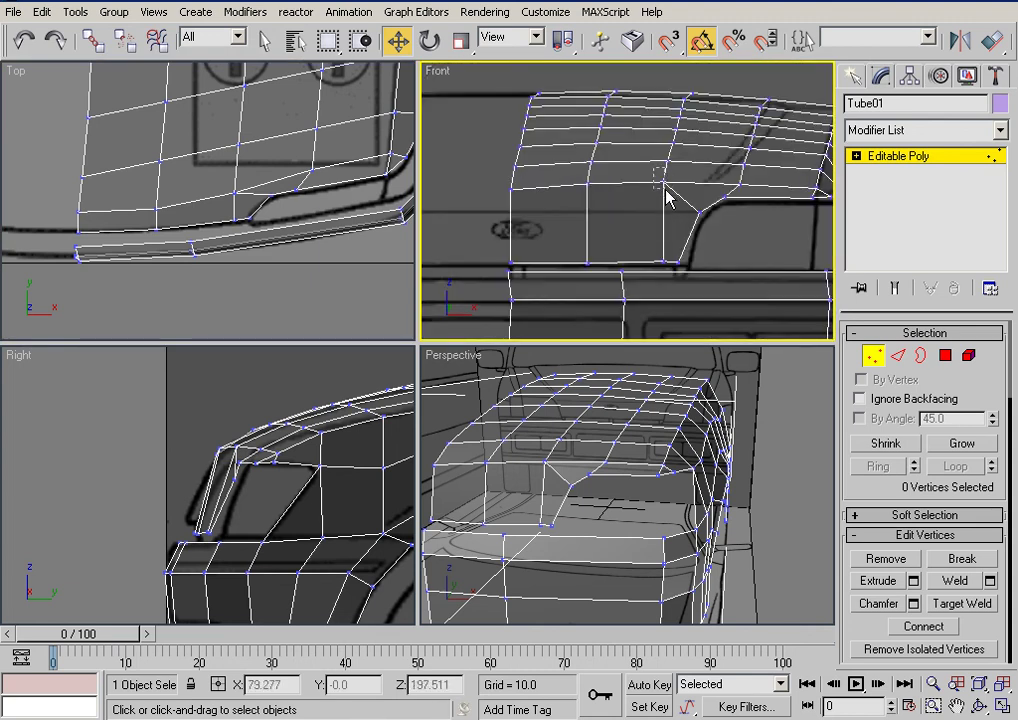
{"action": "left_click", "coordinate": [664, 188]}
{"action": "left_click_drag", "start_coordinate": [588, 189], "coordinate": [600, 199]}
{"action": "left_click", "coordinate": [579, 140]}
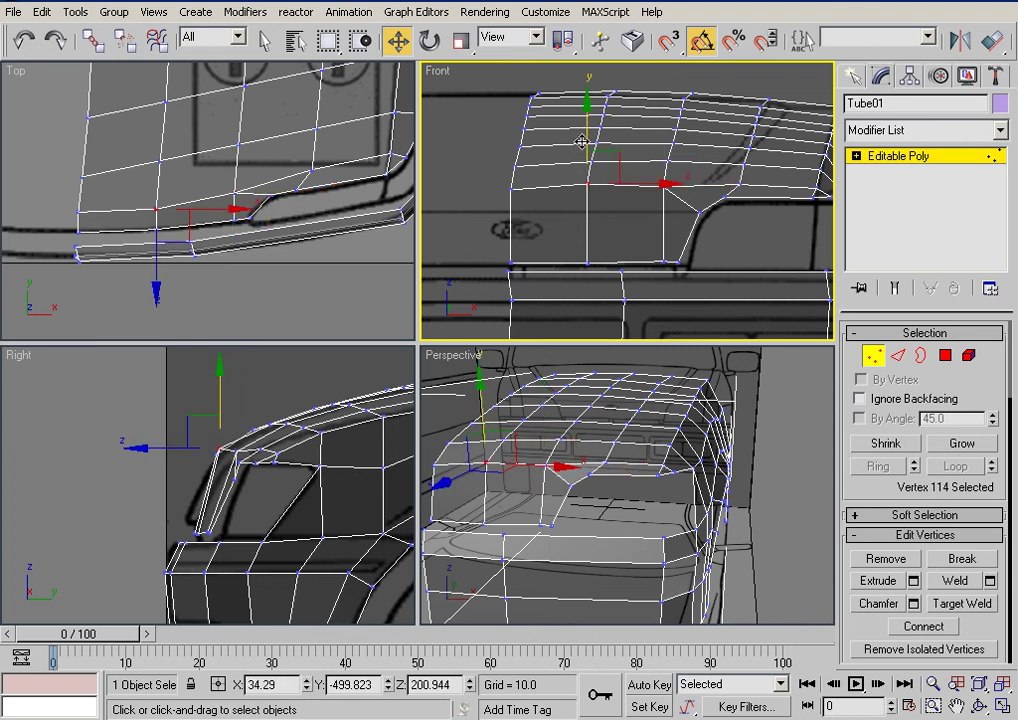
{"action": "left_click_drag", "start_coordinate": [586, 147], "coordinate": [586, 148]}
{"action": "left_click", "coordinate": [743, 244]}
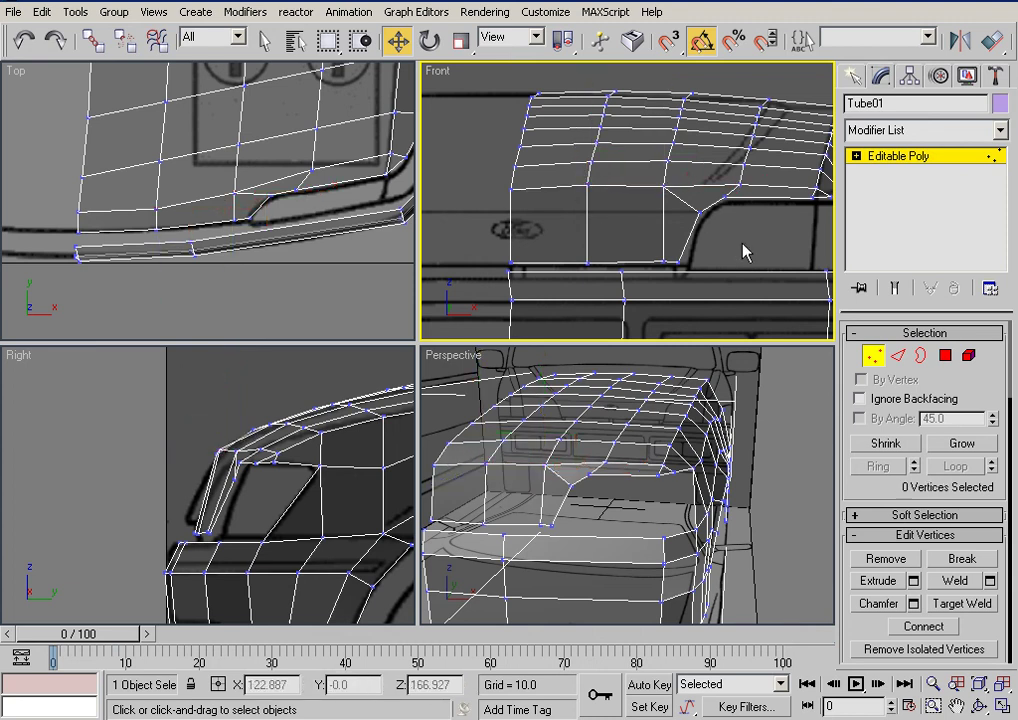
Step: Connect the front panel's ring of vertical edges with a single horizontal row of edges
{"action": "middle_click_drag", "start_coordinate": [671, 425], "coordinate": [780, 397], "text": "alt"}
{"action": "left_click", "coordinate": [901, 359]}
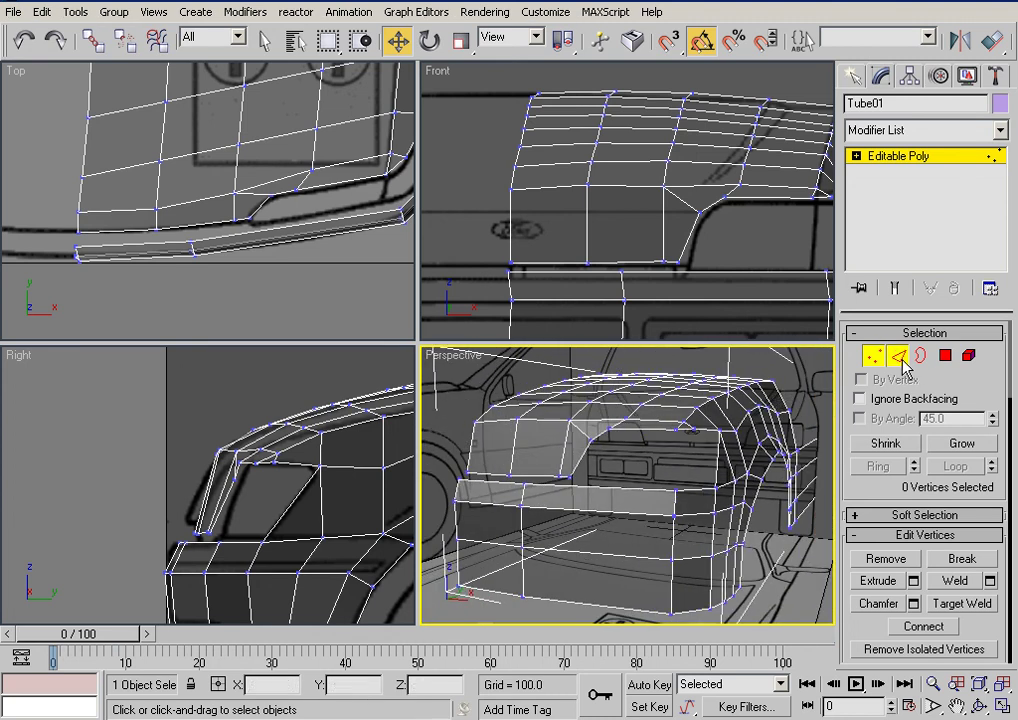
{"action": "left_click", "coordinate": [697, 230]}
{"action": "left_click", "coordinate": [878, 466]}
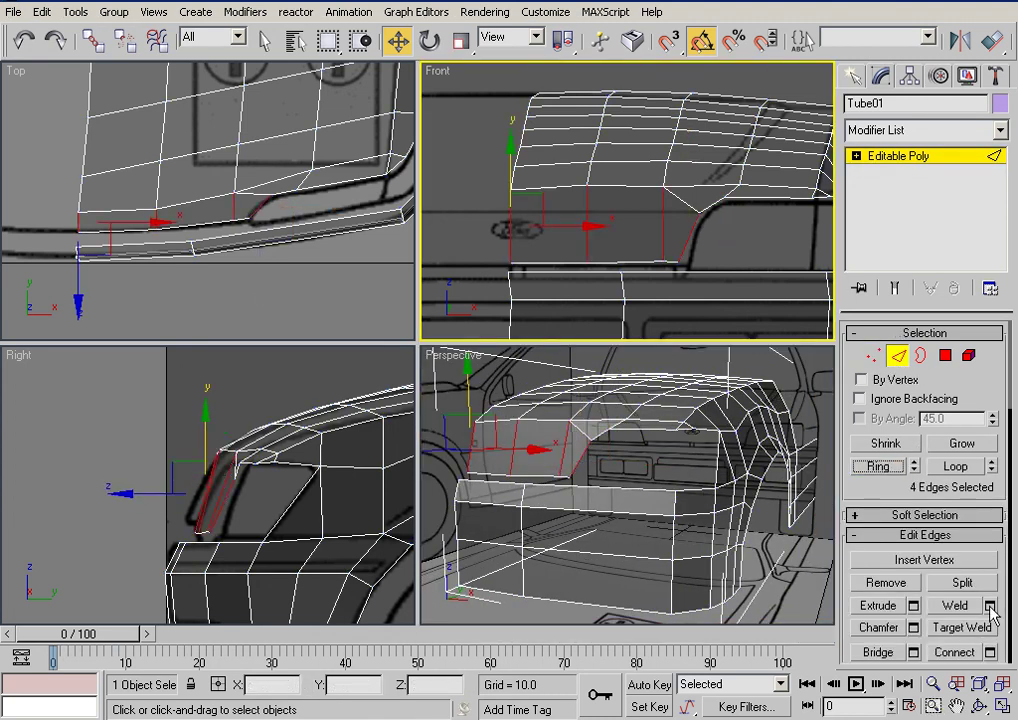
{"action": "left_click", "coordinate": [990, 652]}
{"action": "left_click", "coordinate": [496, 325]}
{"action": "left_click", "coordinate": [496, 325]}
{"action": "left_click", "coordinate": [494, 413]}
Step: Move the panel's new horizontal edges slightly forward and down in the Right view
{"action": "middle_click_drag", "start_coordinate": [255, 481], "coordinate": [277, 469]}
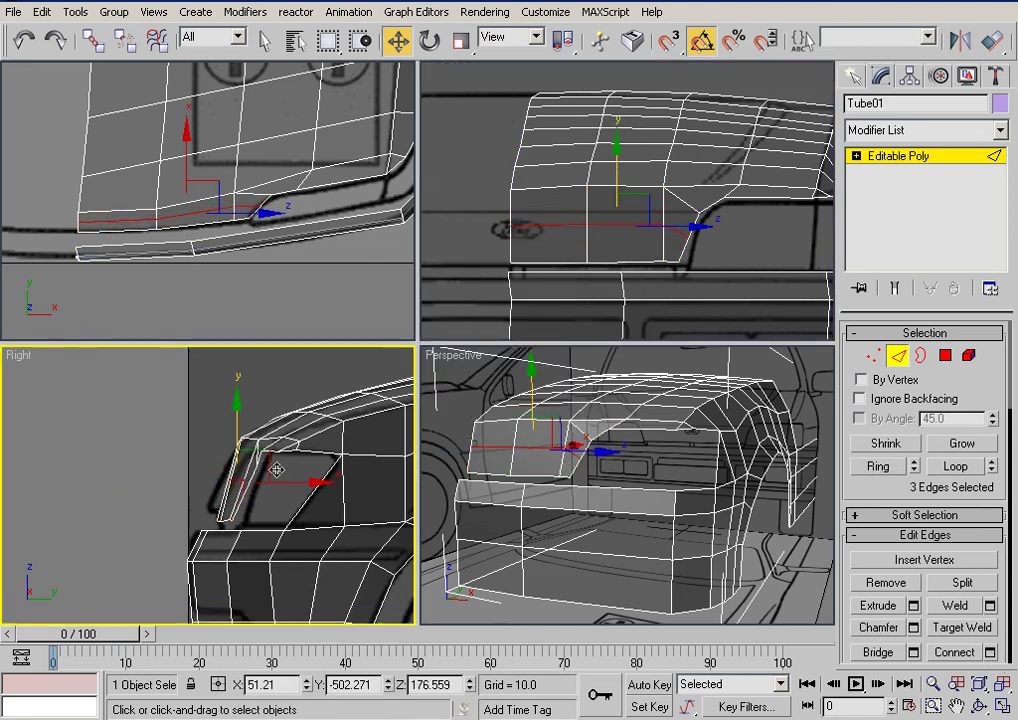
{"action": "left_click", "coordinate": [273, 474]}
{"action": "key", "text": "ctrl+z"}
{"action": "left_click_drag", "start_coordinate": [283, 484], "coordinate": [280, 486]}
{"action": "left_click", "coordinate": [154, 456]}
Step: Save the scene as a new file
{"action": "middle_click_drag", "start_coordinate": [683, 488], "coordinate": [669, 414], "text": "alt"}
{"action": "scroll", "coordinate": [660, 484], "scroll_direction": "down", "scroll_amount": 3}
{"action": "left_click", "coordinate": [18, 12]}
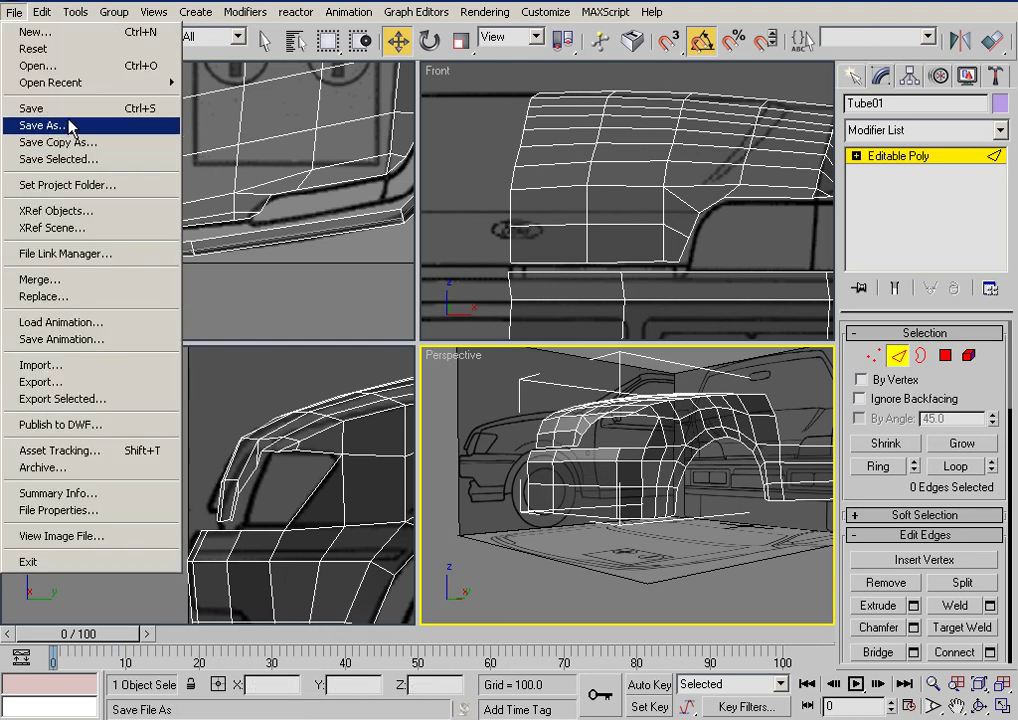
{"action": "left_click", "coordinate": [72, 125]}
{"action": "left_click", "coordinate": [487, 466]}
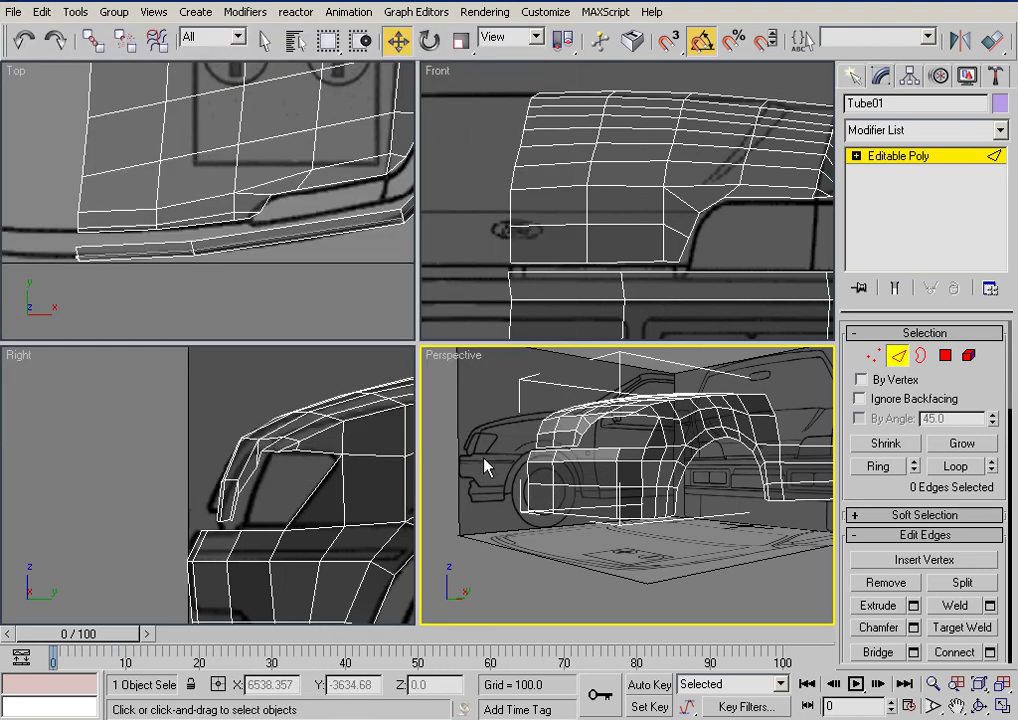
{"action": "left_click", "coordinate": [16, 12]}
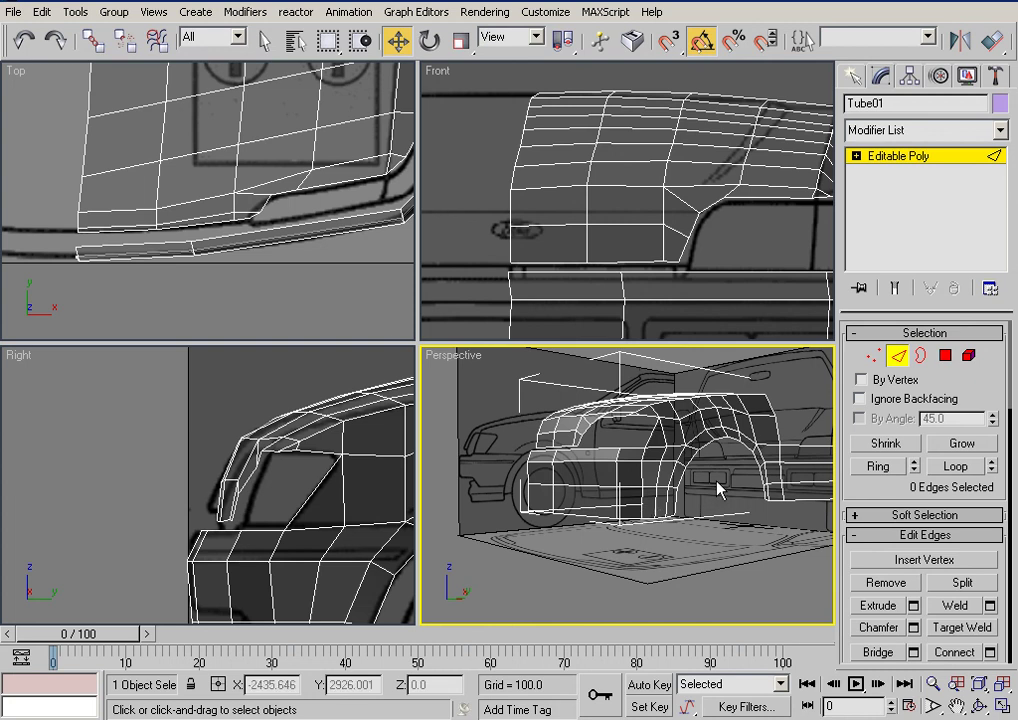
Step: Examine the fender and bonnet mesh against the blueprints from the side, the front and in perspective
{"action": "middle_click_drag", "start_coordinate": [718, 488], "coordinate": [678, 525], "text": "alt"}
{"action": "middle_click_drag", "start_coordinate": [640, 430], "coordinate": [537, 437], "text": "alt"}
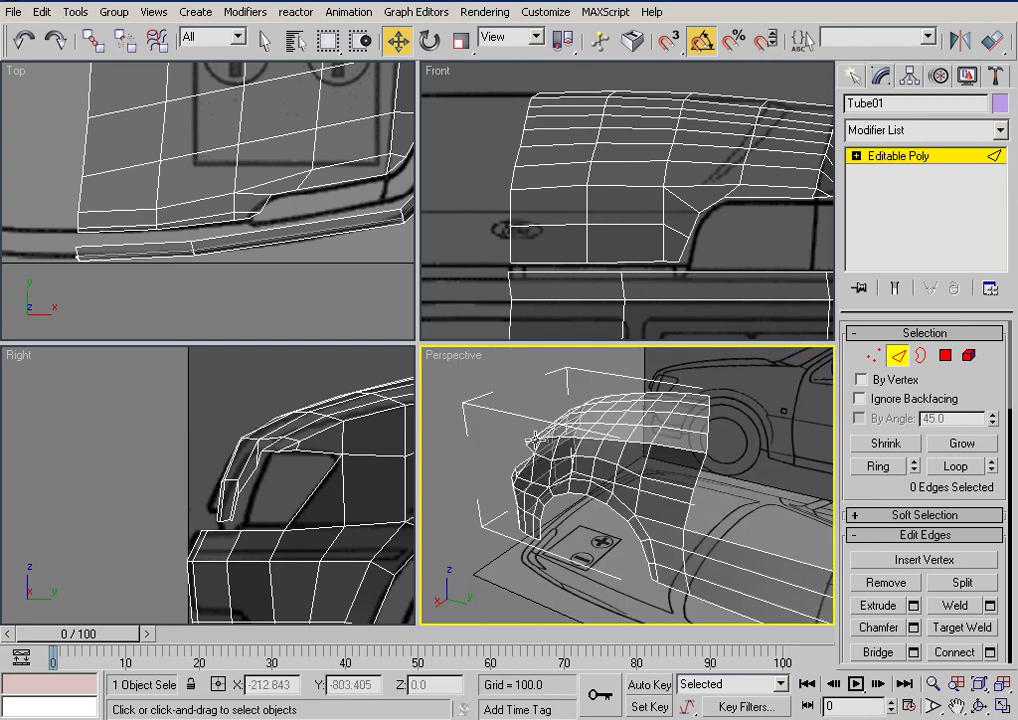
{"action": "middle_click_drag", "start_coordinate": [321, 432], "coordinate": [116, 432]}
{"action": "scroll", "coordinate": [116, 432], "scroll_direction": "down", "scroll_amount": 6}
{"action": "middle_click_drag", "start_coordinate": [306, 458], "coordinate": [285, 452]}
{"action": "scroll", "coordinate": [248, 507], "scroll_direction": "up", "scroll_amount": 5}
{"action": "middle_click_drag", "start_coordinate": [564, 495], "coordinate": [696, 477], "text": "alt"}
{"action": "middle_click_drag", "start_coordinate": [703, 156], "coordinate": [467, 261]}
{"action": "middle_click_drag", "start_coordinate": [642, 440], "coordinate": [608, 540], "text": "alt"}
{"action": "middle_click_drag", "start_coordinate": [608, 540], "coordinate": [628, 520], "text": "alt"}
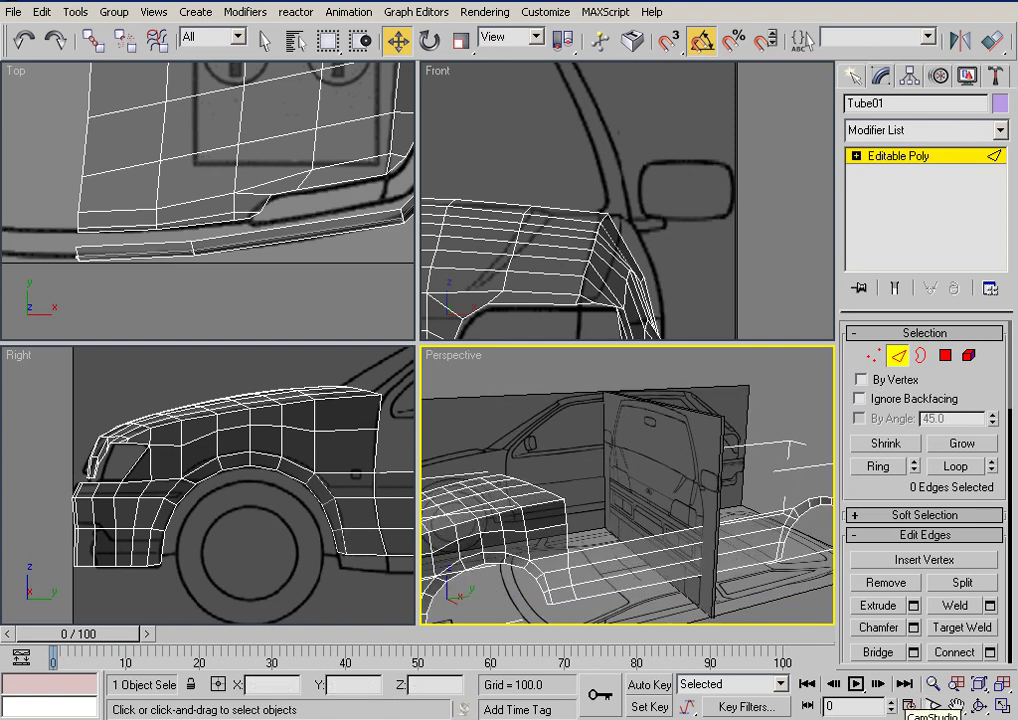